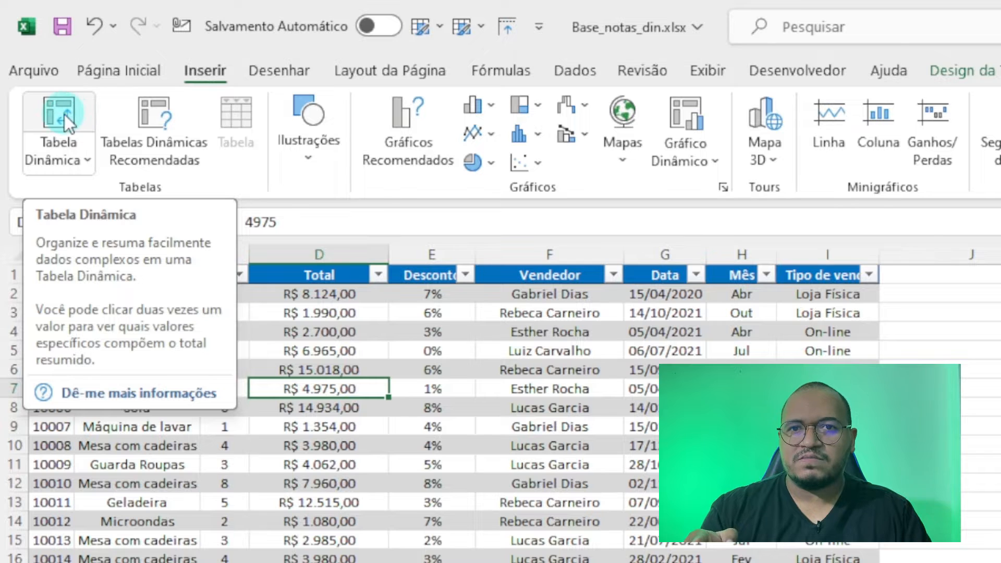
Step: Create a PivotTable from the base_notas table on a new worksheet
left_click(64, 112)
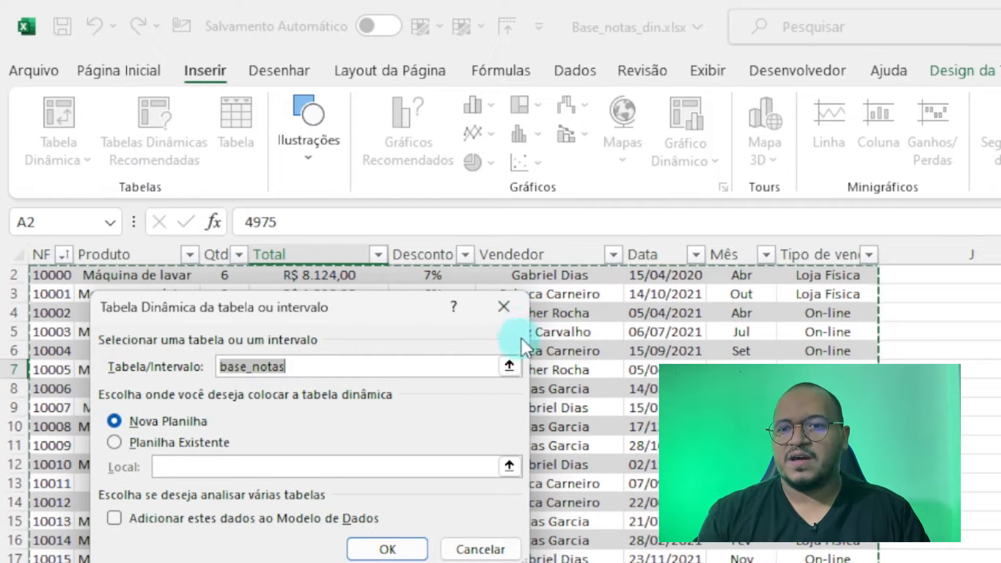
left_click(504, 307)
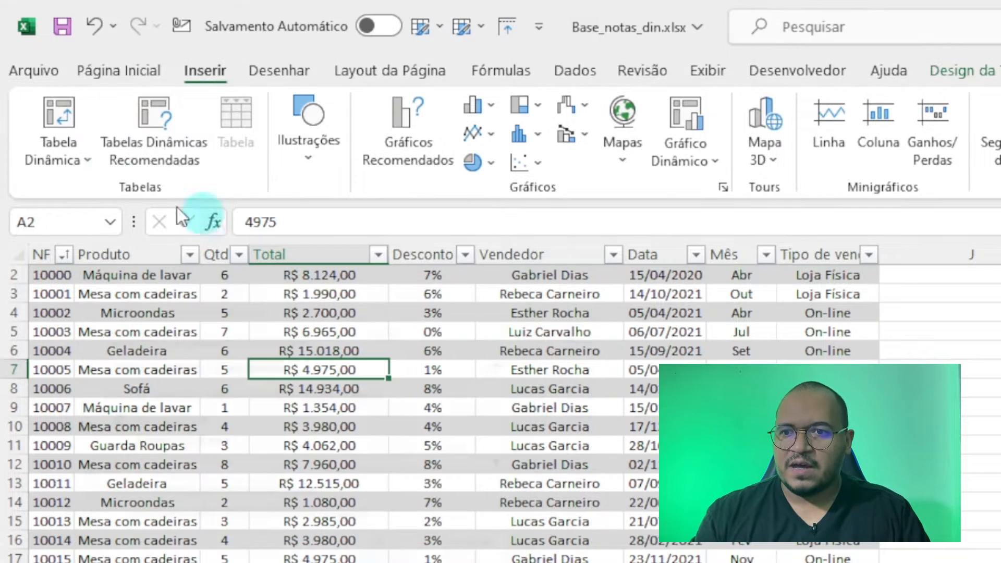
left_click(87, 160)
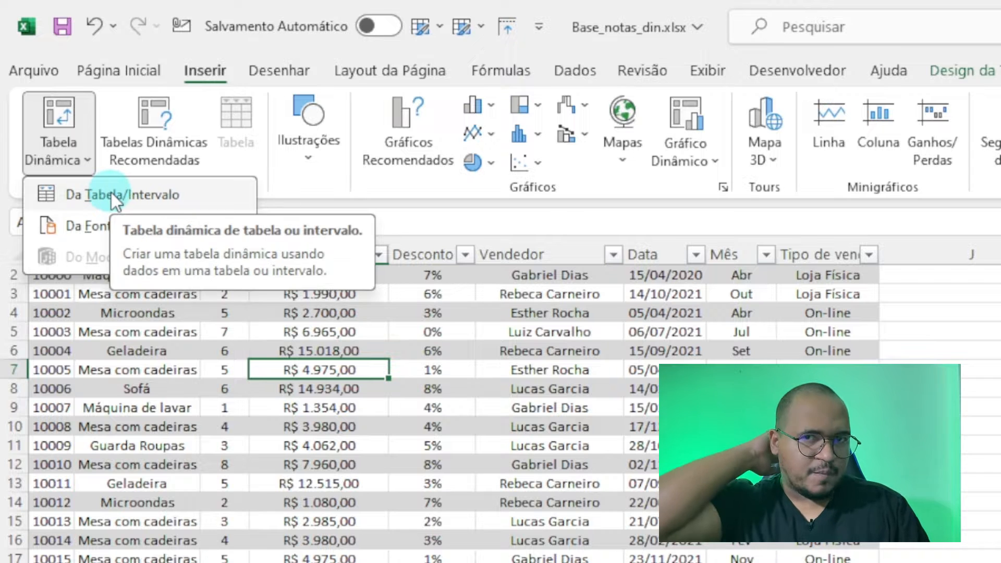
left_click(111, 195)
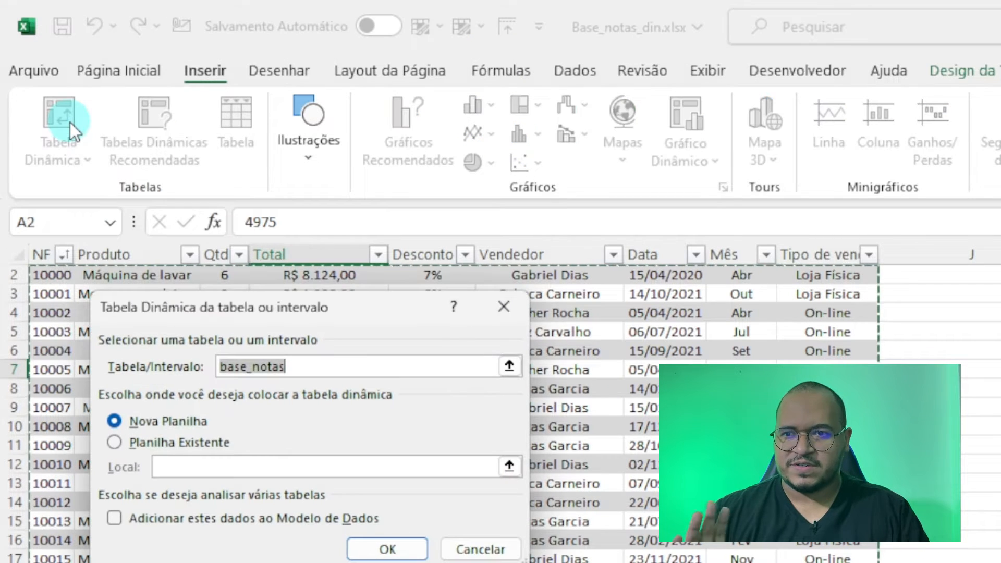
left_click_drag(299, 309, 384, 298)
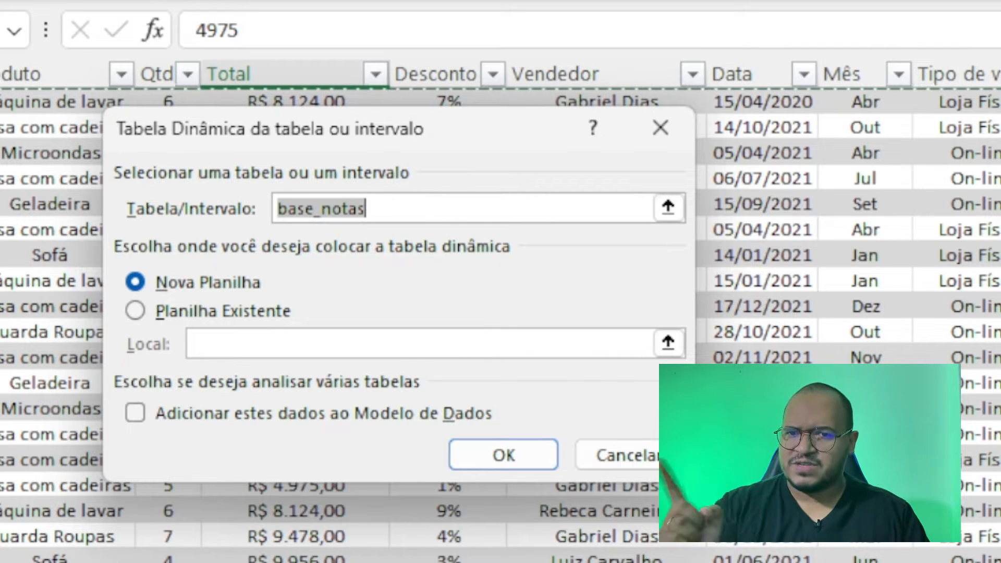
left_click(502, 459)
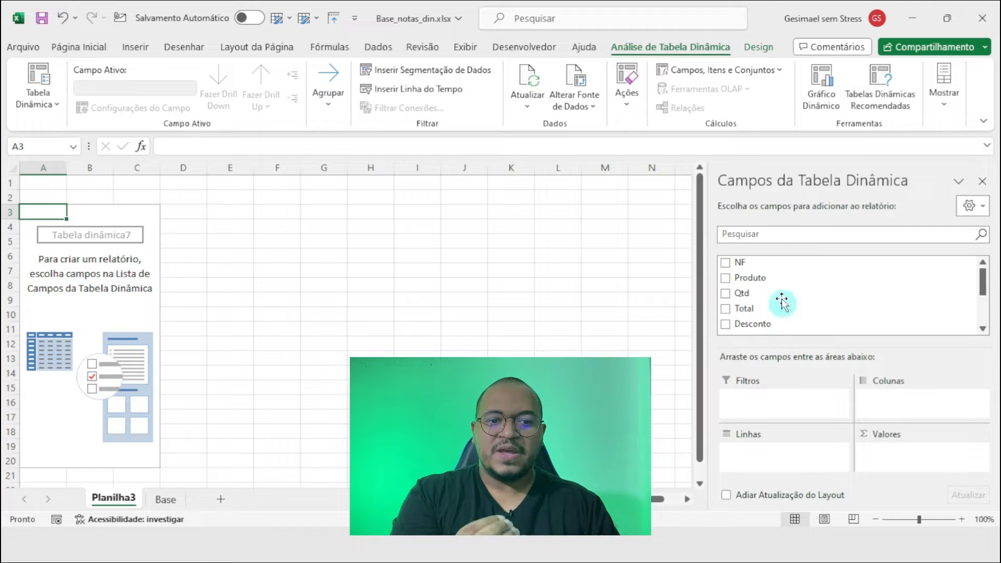
Step: Compare the PivotTable field list with the columns of the Base sheet, from Qtd and Total through Tipo de venda
scroll(762, 295, "down", 3)
scroll(762, 302, "up", 3)
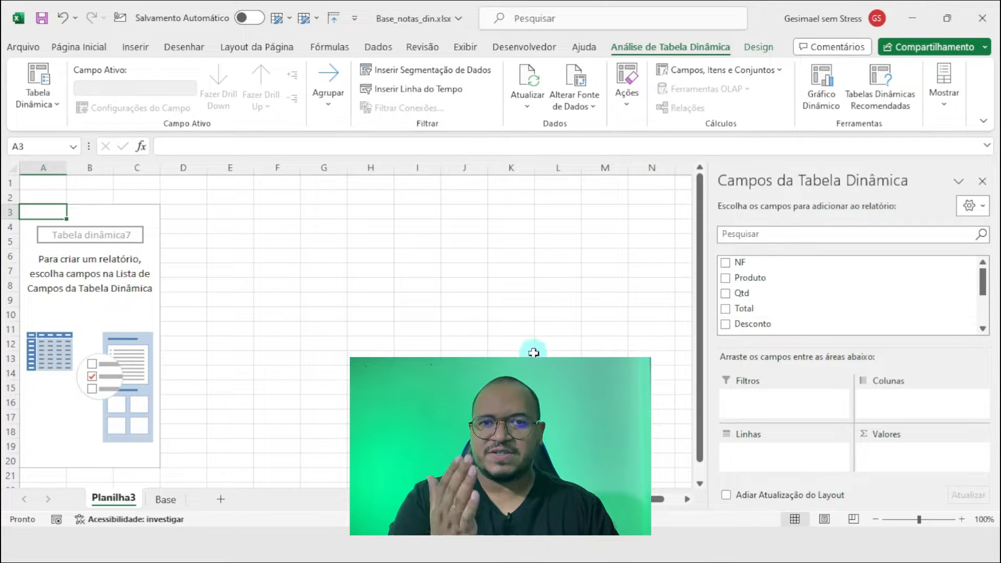
left_click(165, 500)
scroll(148, 290, "up", 1)
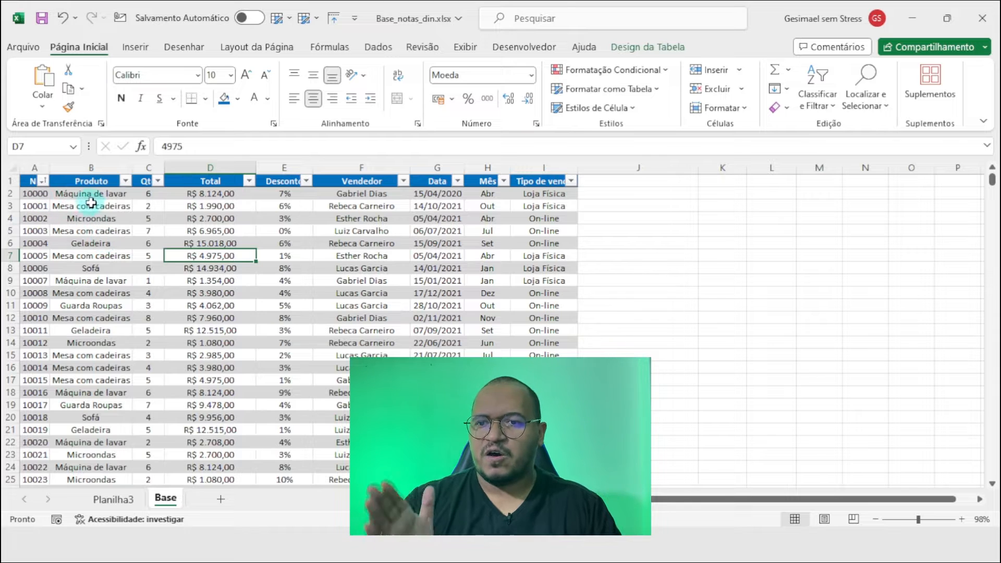
left_click(149, 167)
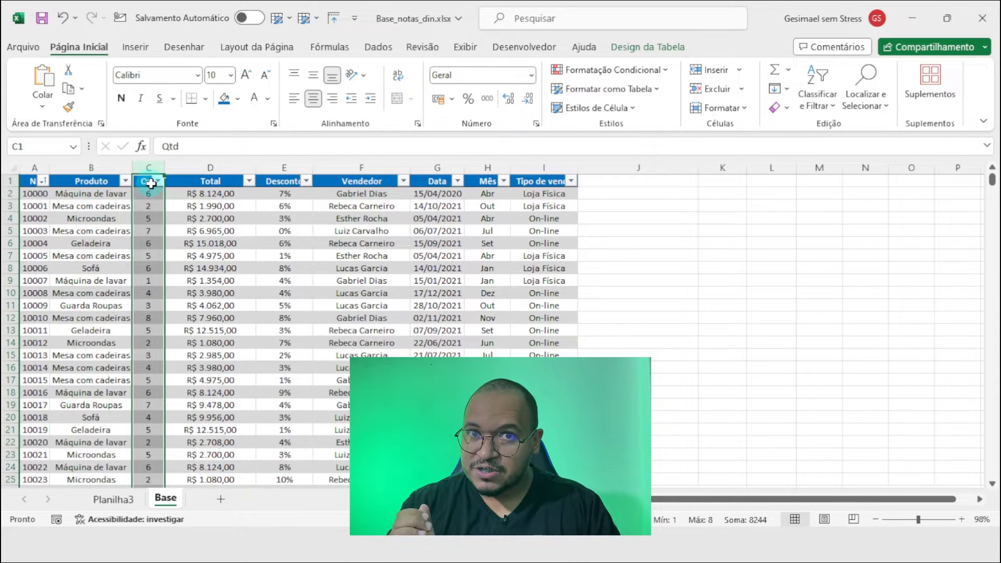
left_click(204, 159)
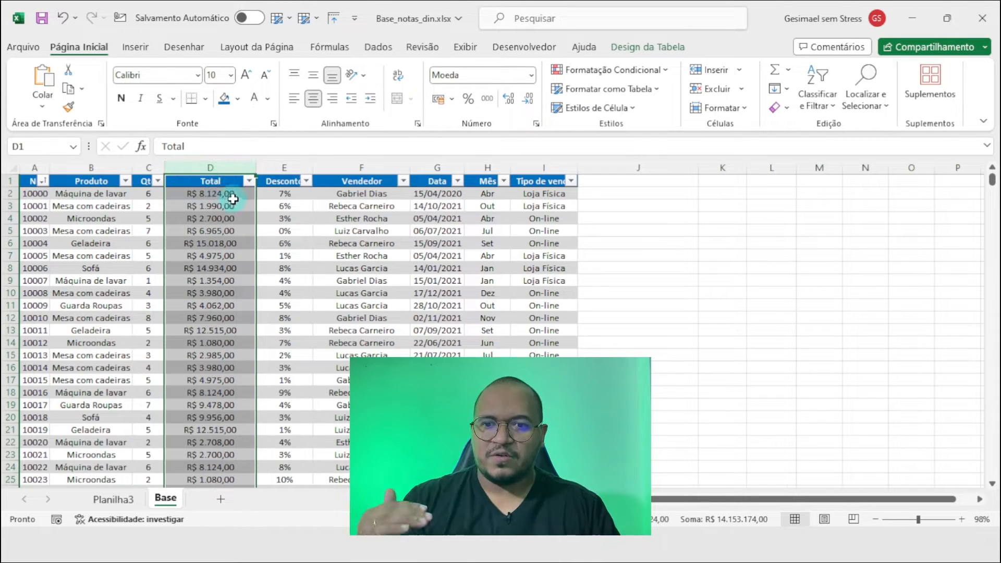
left_click(296, 176)
left_click(372, 173)
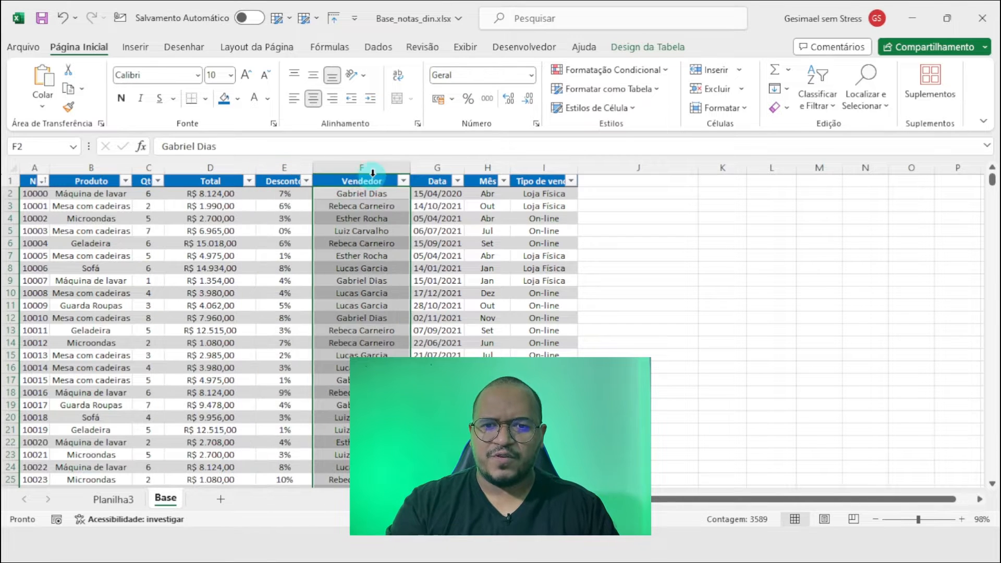
left_click(450, 170)
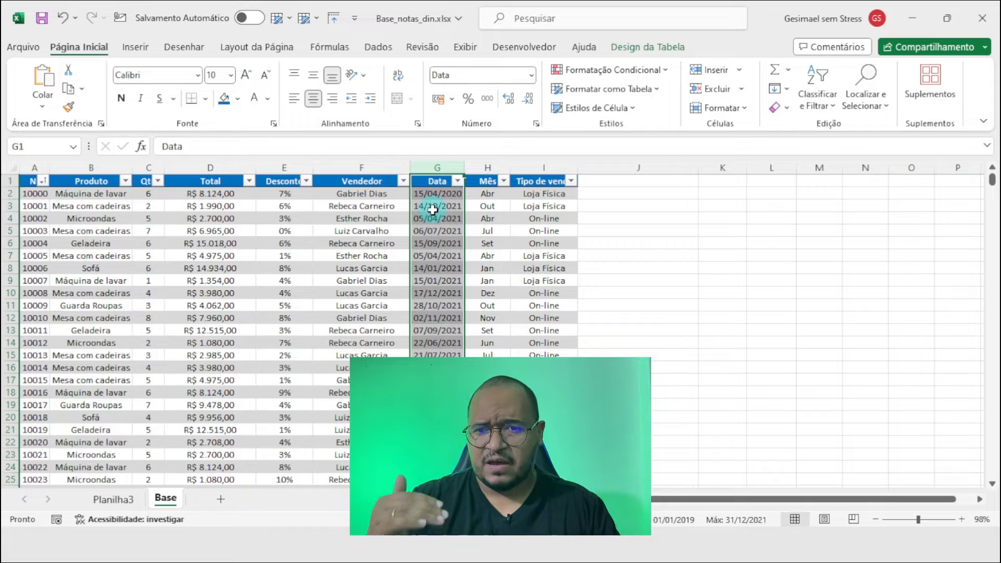
left_click(483, 194)
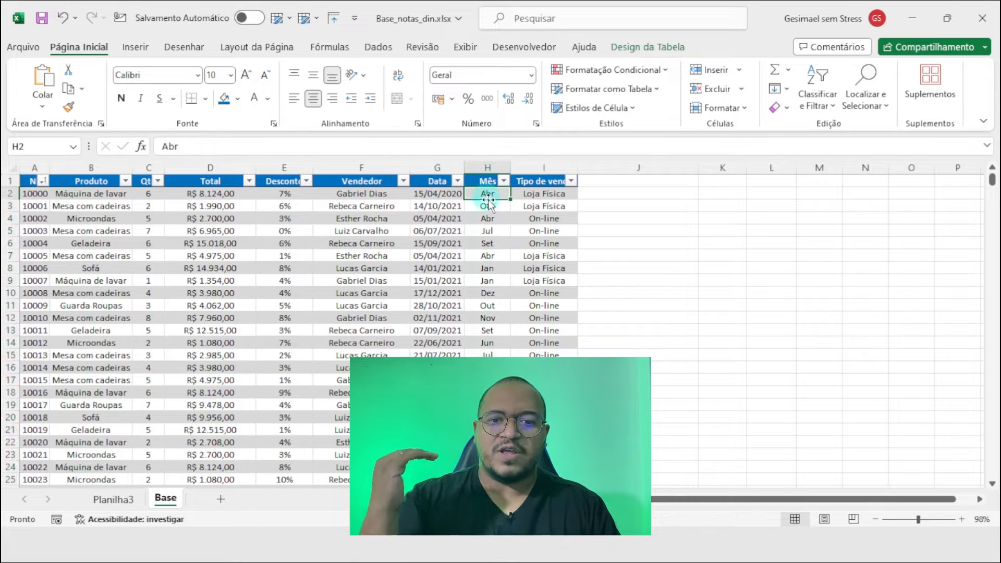
left_click(538, 193)
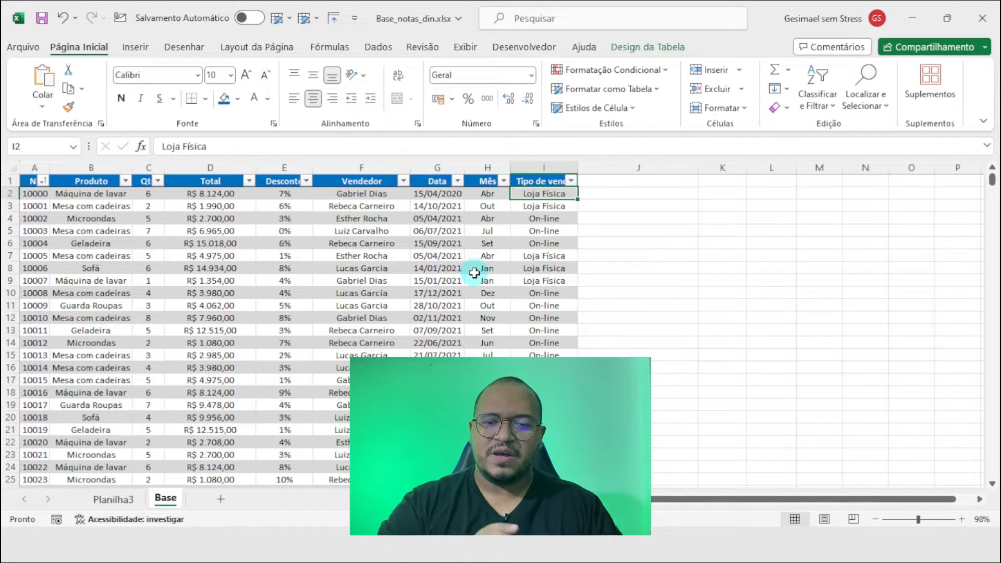
left_click(114, 499)
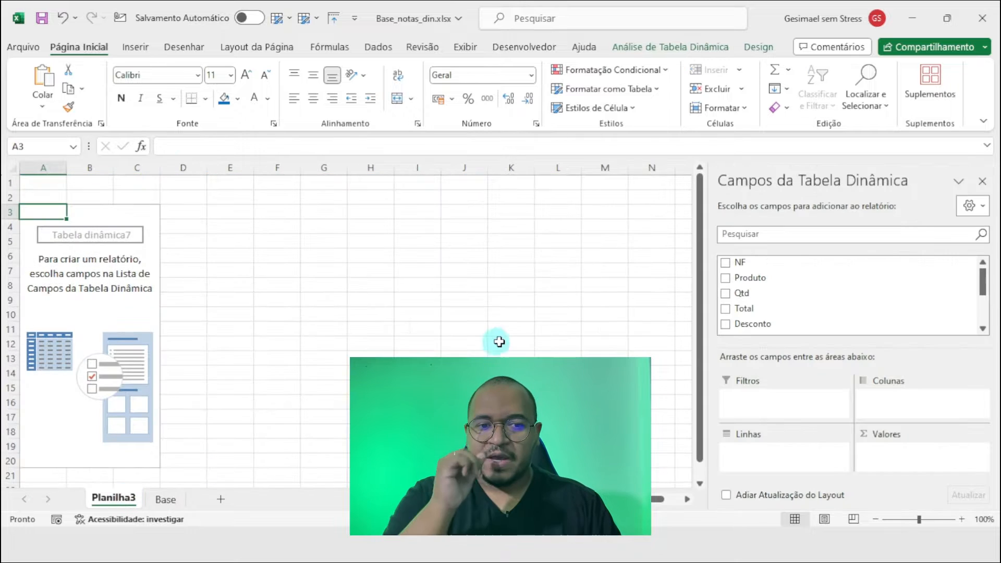
scroll(771, 292, "down", 2)
scroll(831, 297, "up", 3)
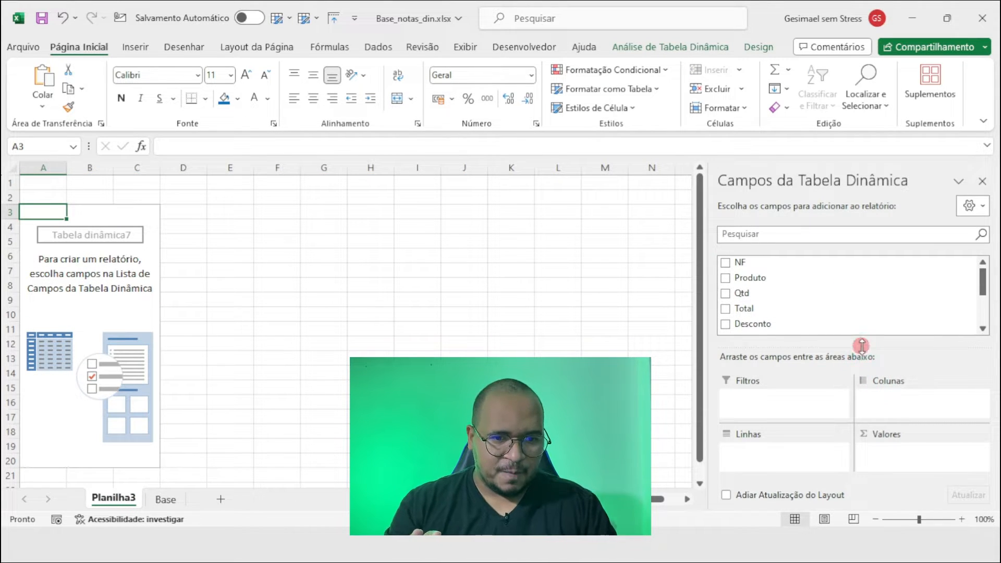
left_click_drag(862, 346, 858, 312)
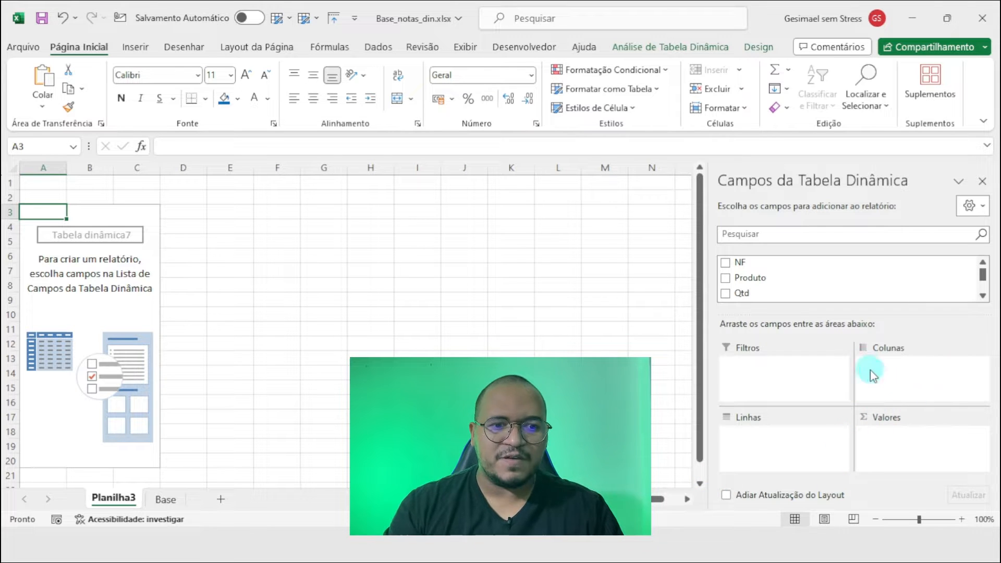
left_click_drag(862, 315, 860, 351)
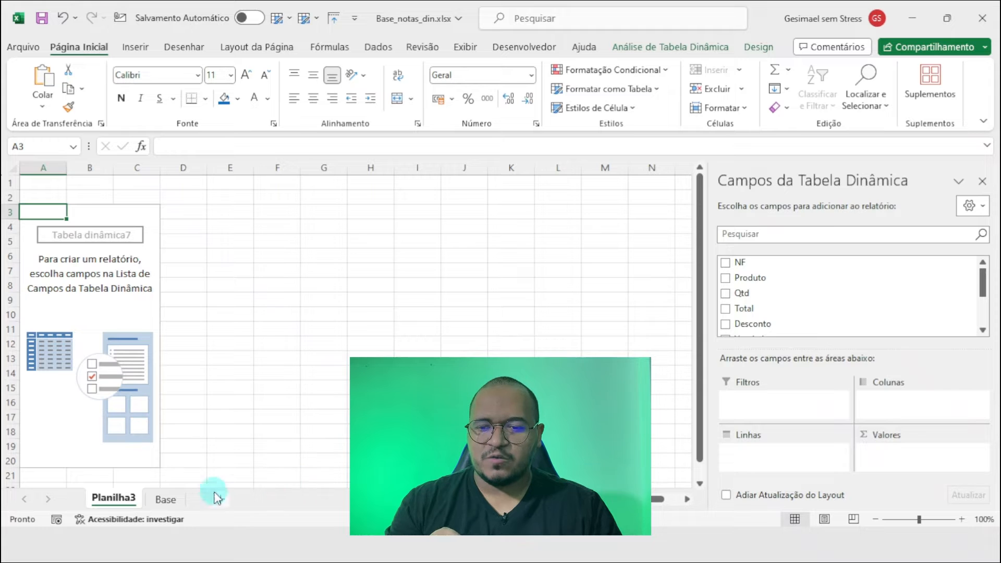
Step: Examine the Total column and the distinct Produto filter entries on the Base sheet, and return to Planilha3
left_click(166, 497)
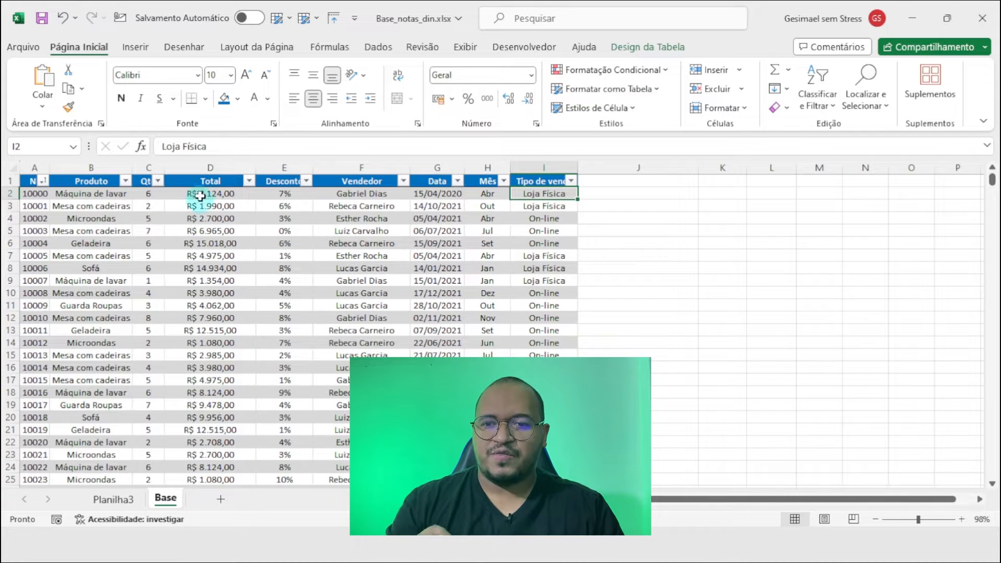
left_click(209, 166)
left_click(311, 318)
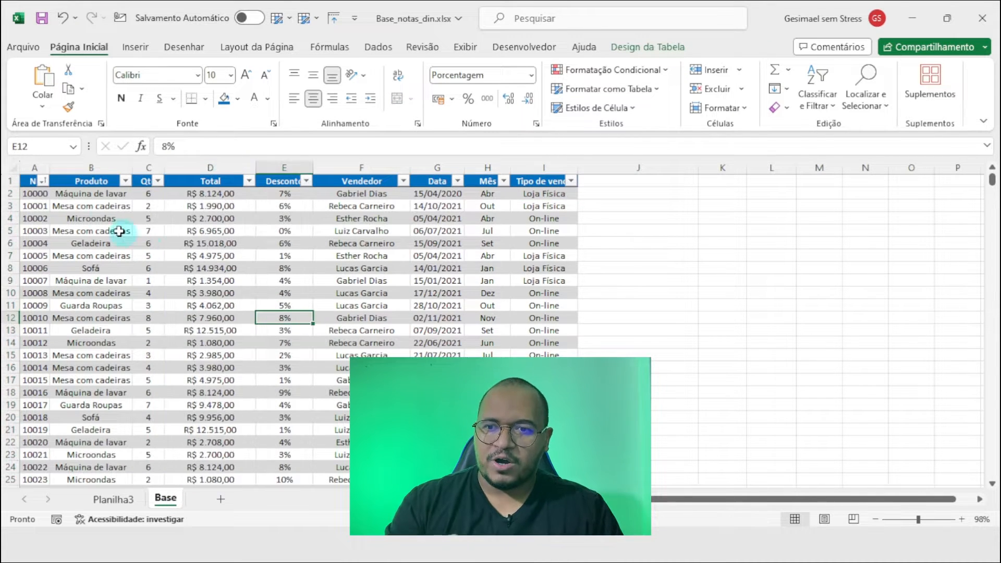
left_click(97, 207)
left_click(125, 180)
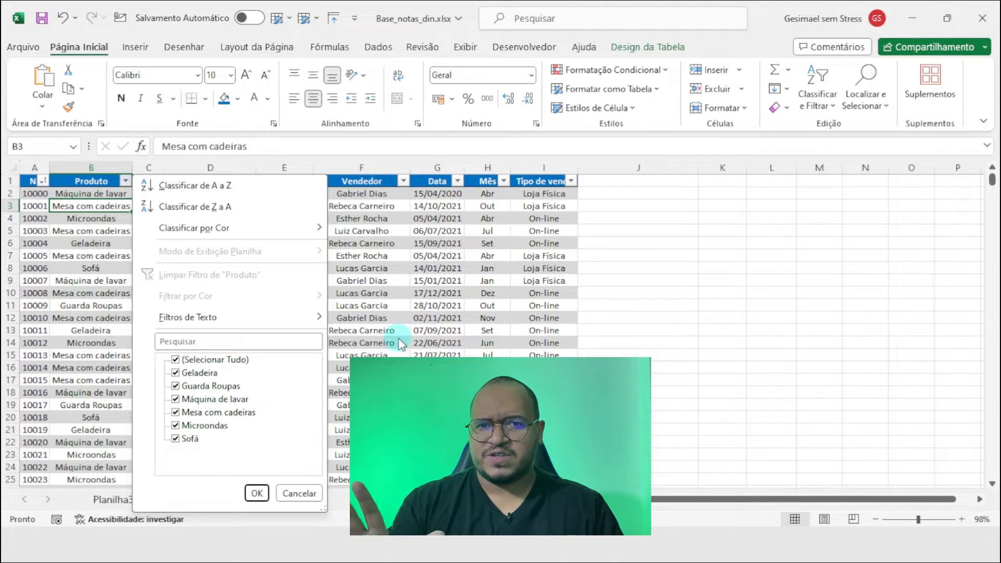
scroll(402, 344, "down", 5)
scroll(229, 308, "up", 5)
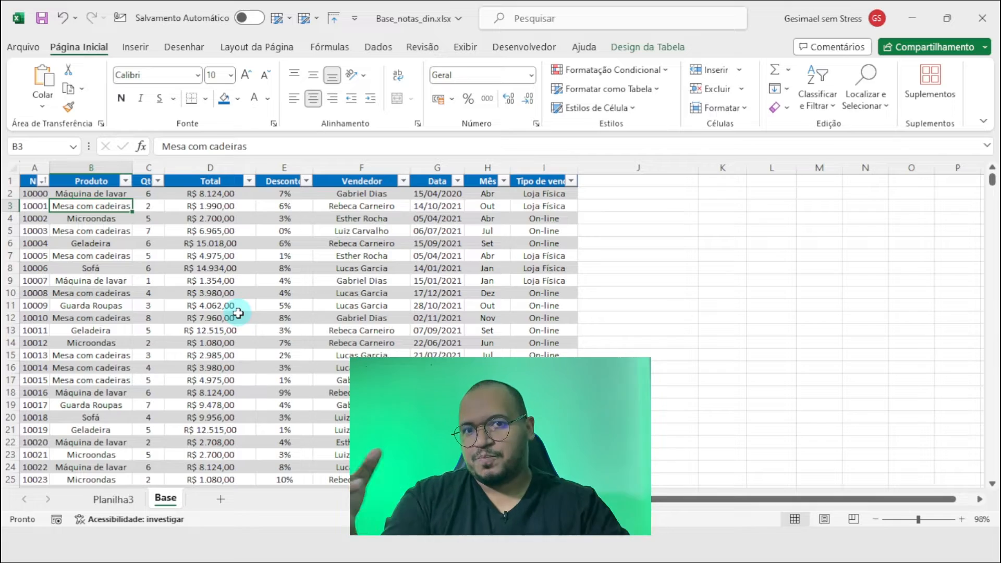
left_click(111, 500)
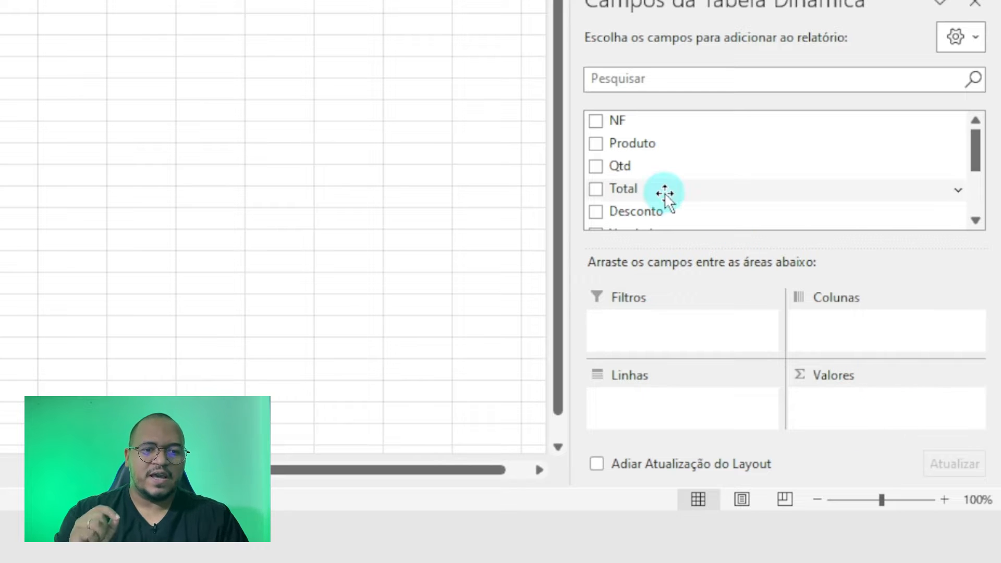
Step: Try adding the Total field to the PivotTable as a sum, and remove it from the report again
left_click(596, 191)
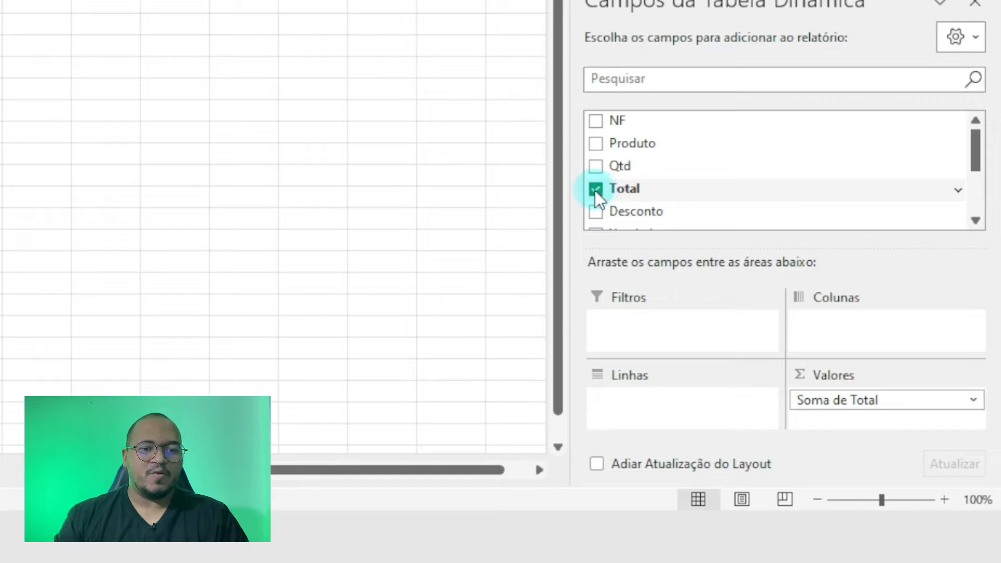
left_click(817, 409)
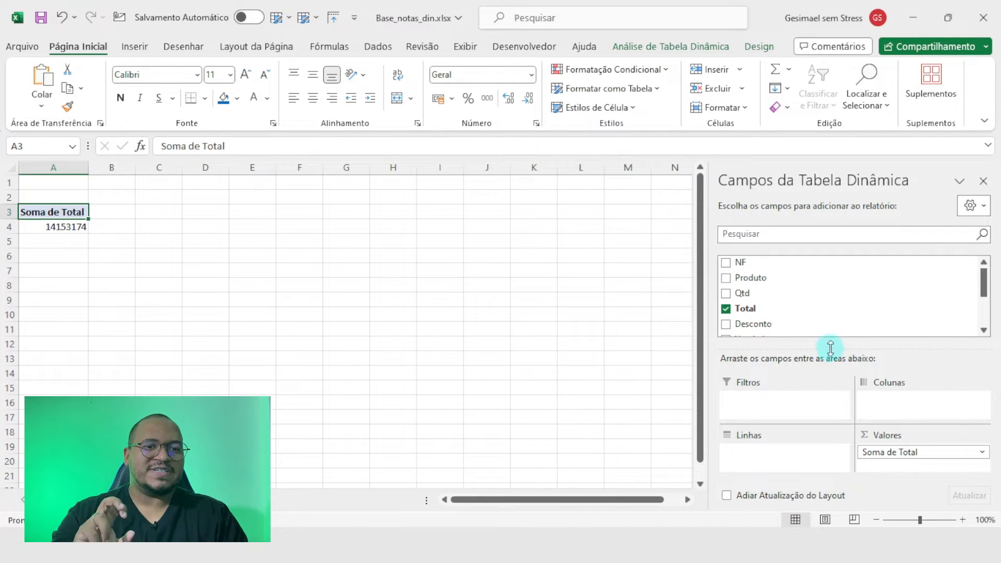
left_click_drag(758, 311, 785, 334)
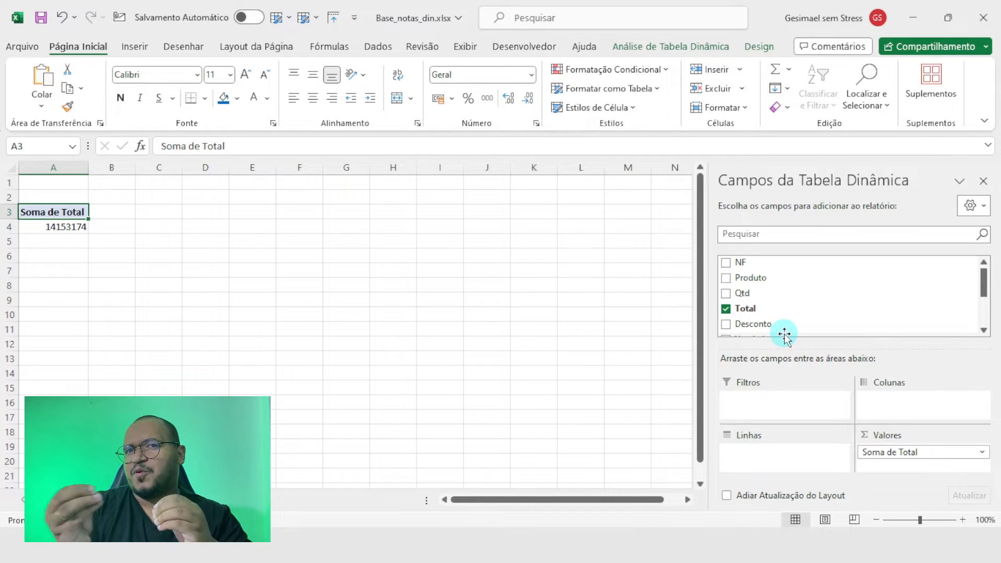
left_click_drag(785, 335, 84, 225)
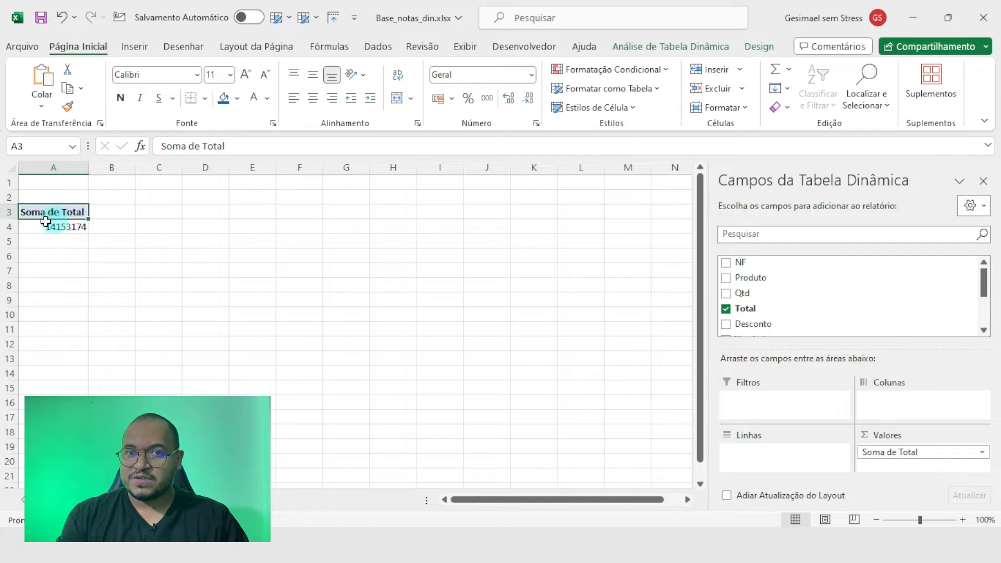
mouse_move(59, 228)
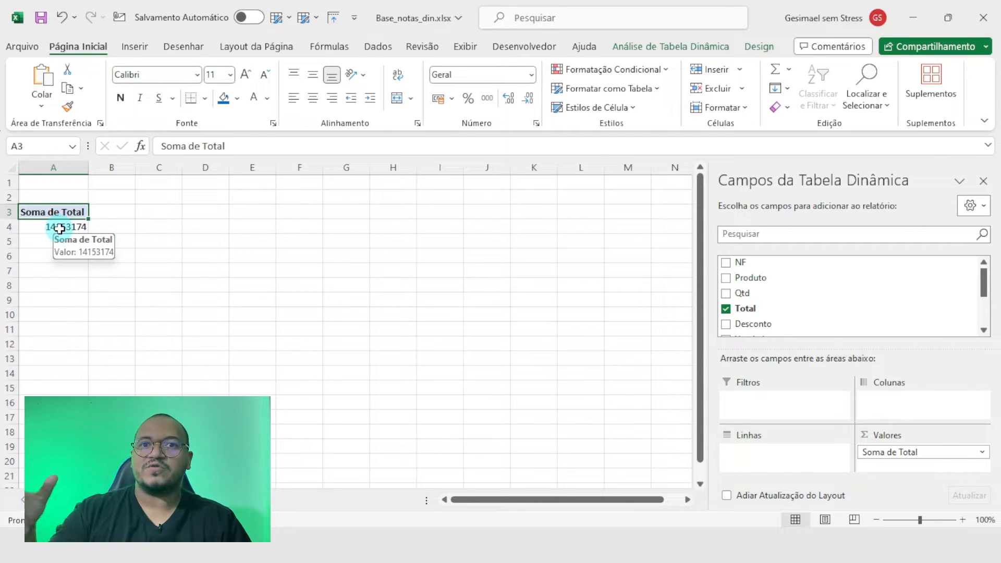
left_click(726, 309)
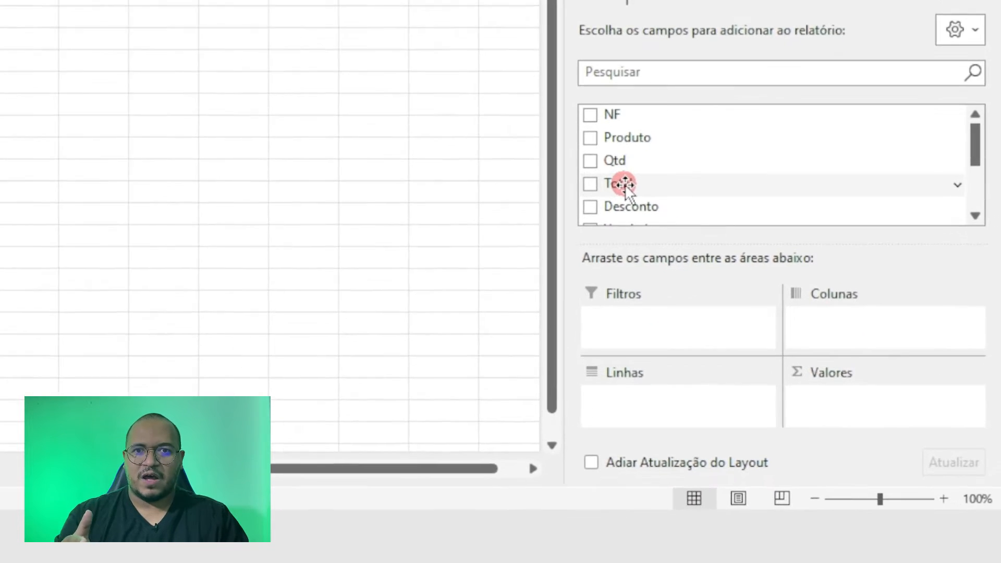
Step: Place the Total field in the Values area as a sum and the Produto field in the Rows area
left_click_drag(601, 161, 846, 406)
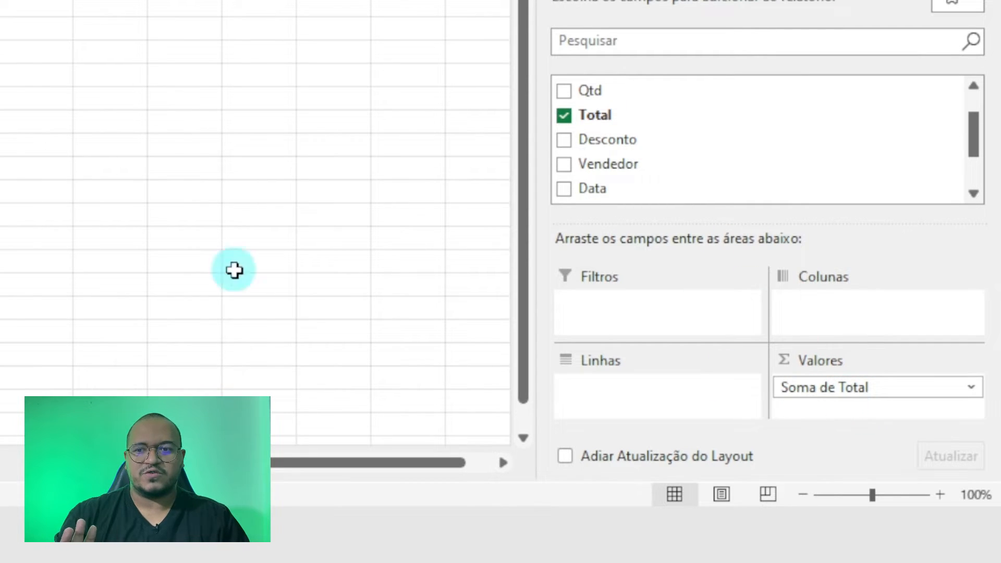
scroll(774, 310, "up", 1)
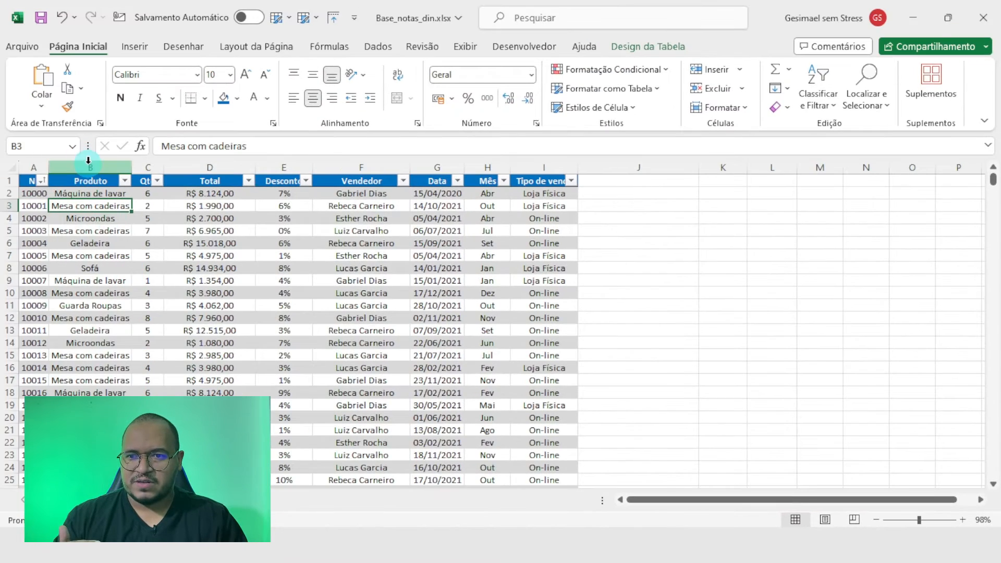
left_click(84, 178)
left_click(86, 181)
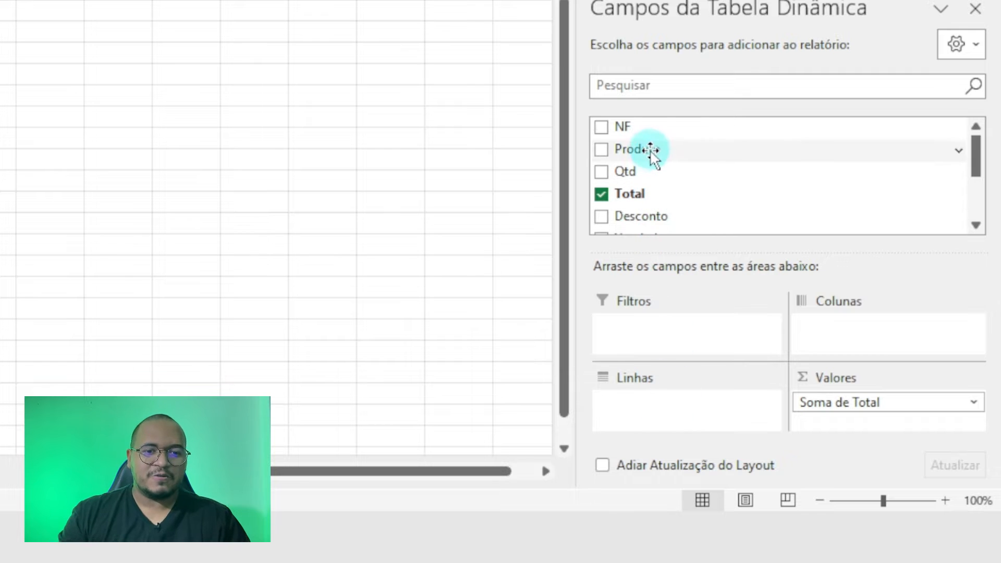
left_click_drag(652, 151, 646, 415)
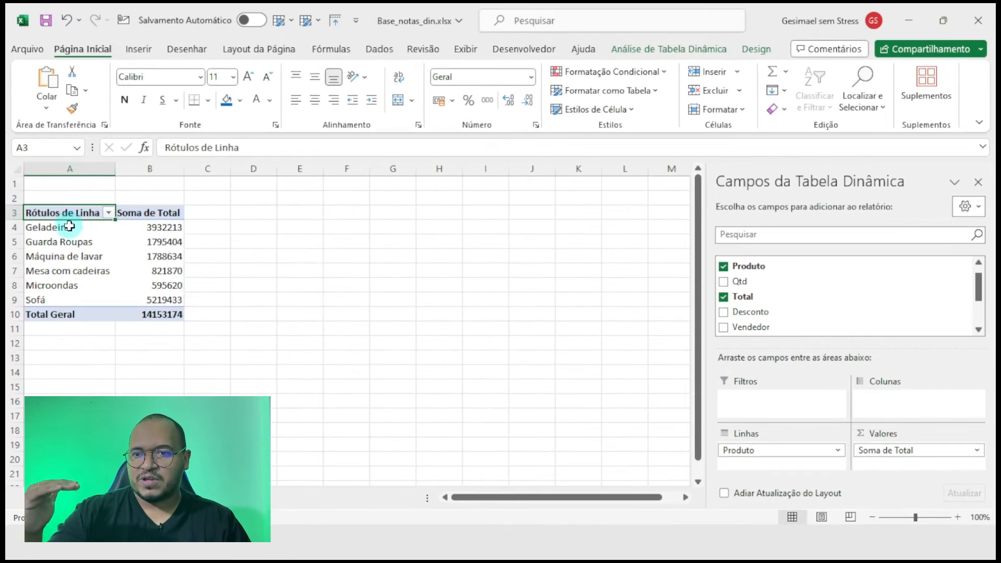
Step: Examine the product row labels and the Geladeira sum in the PivotTable
left_click(59, 231)
left_click(60, 244)
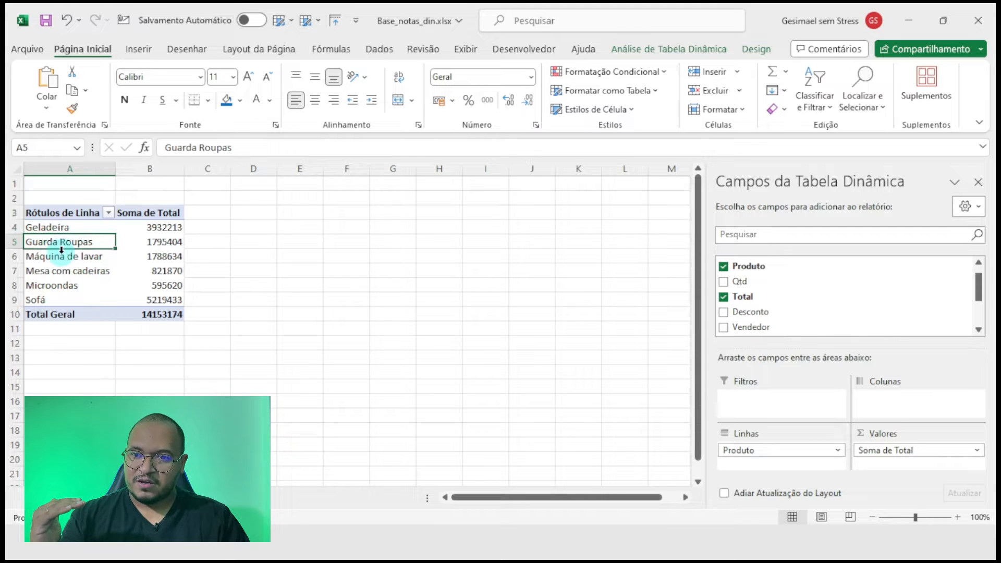
left_click(61, 254)
left_click(128, 230)
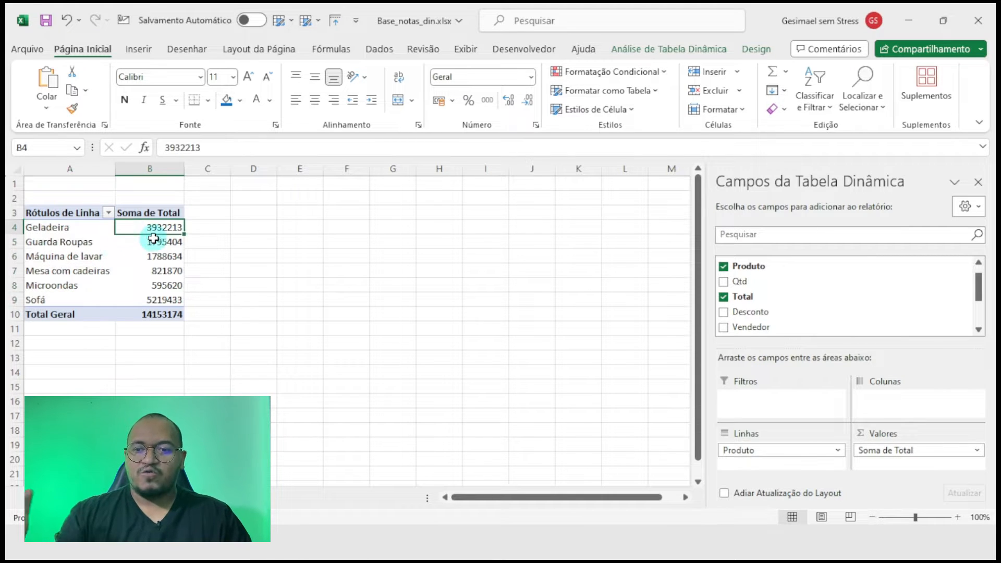
Step: Examine the currency-formatted values in the Total column on the Base sheet, and return to the PivotTable sheet
mouse_move(154, 238)
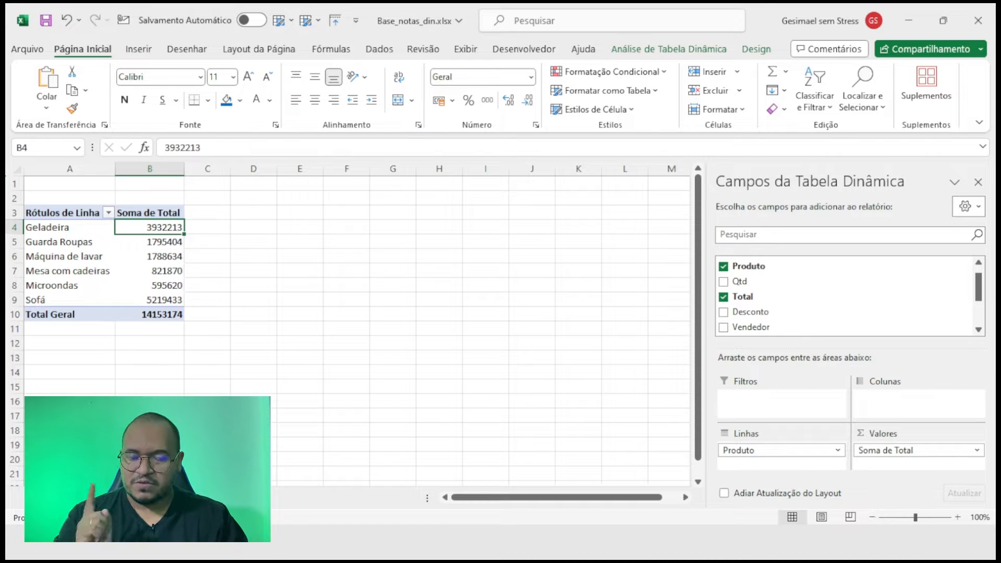
left_click(131, 498)
left_click(210, 351)
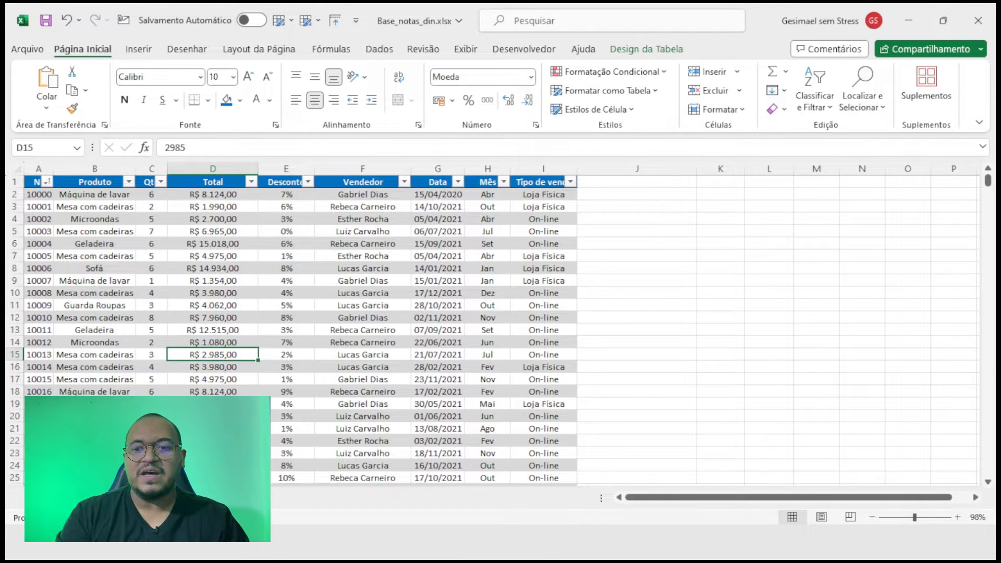
left_click(78, 498)
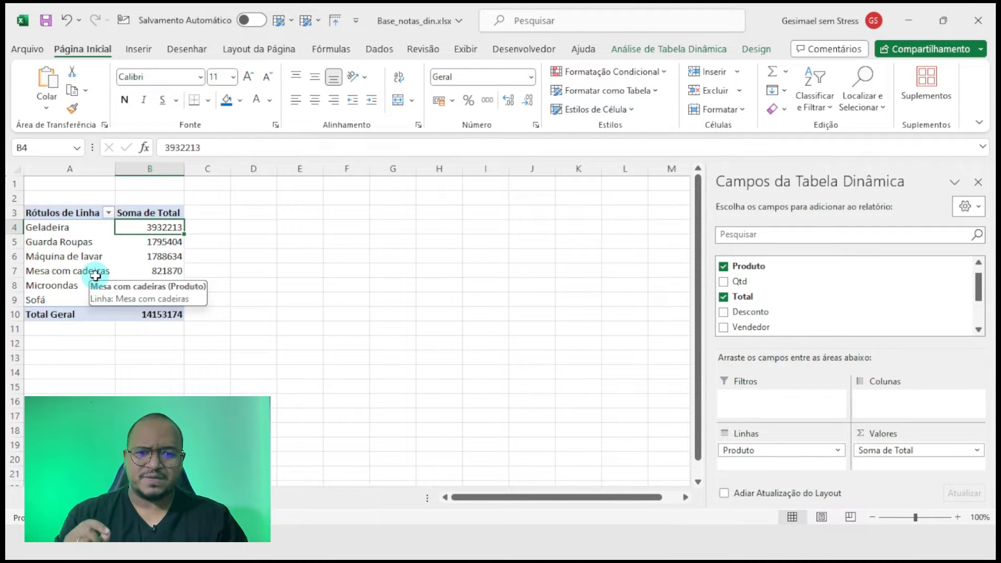
Step: Try applying the accounting number format to the PivotTable sums in B4:B10, and undo it
left_click(150, 178)
left_click_drag(150, 228, 152, 309)
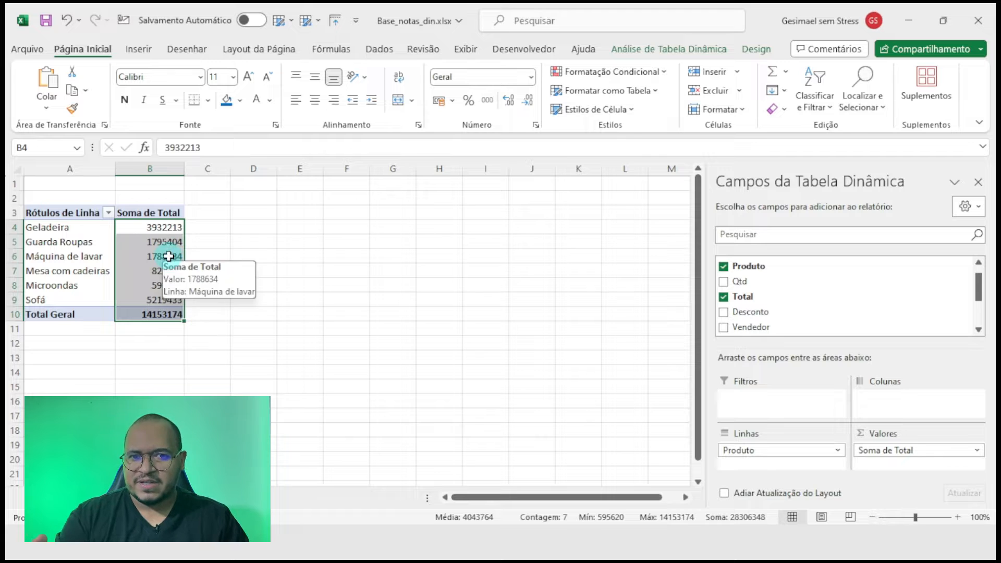
left_click(440, 101)
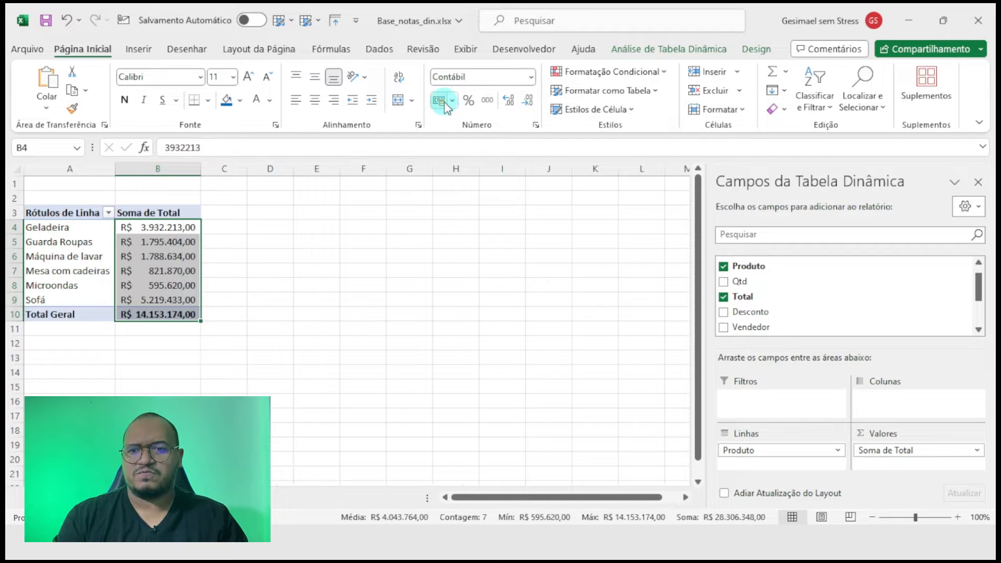
key("ctrl+z")
left_click(378, 226)
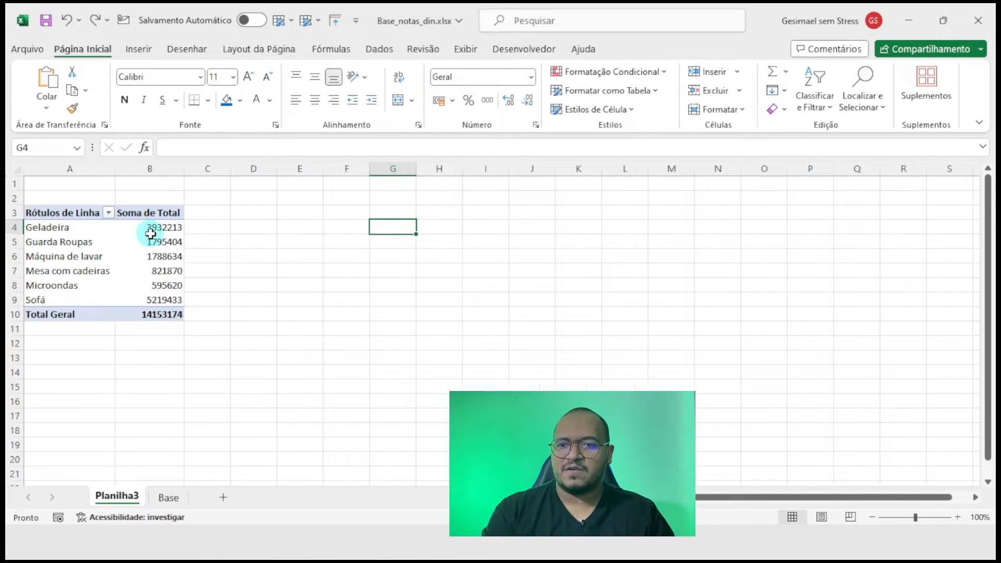
Step: Set the number format of the Soma de Total value field to Moeda with 0 decimal places and the R$ symbol
right_click(149, 232)
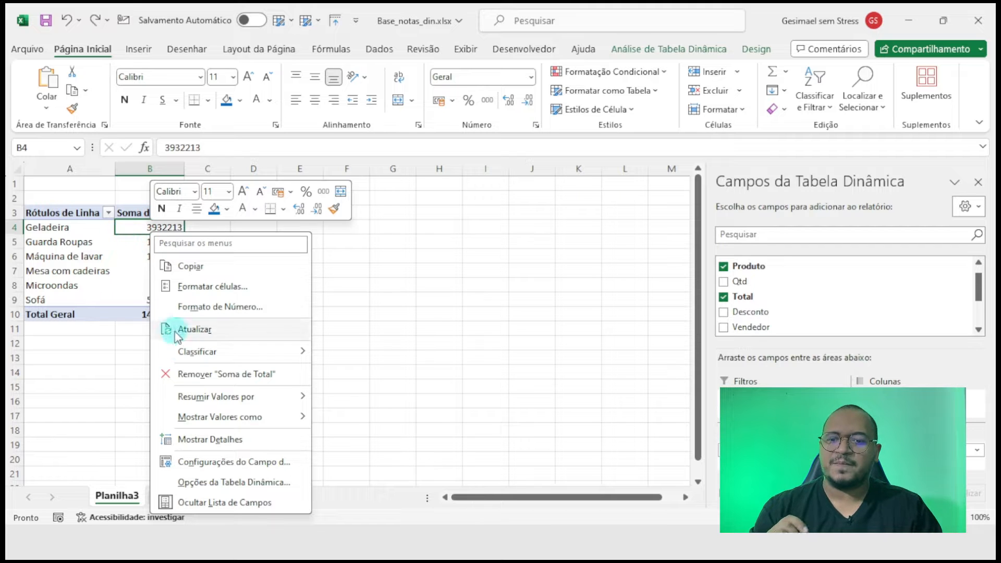
left_click(207, 463)
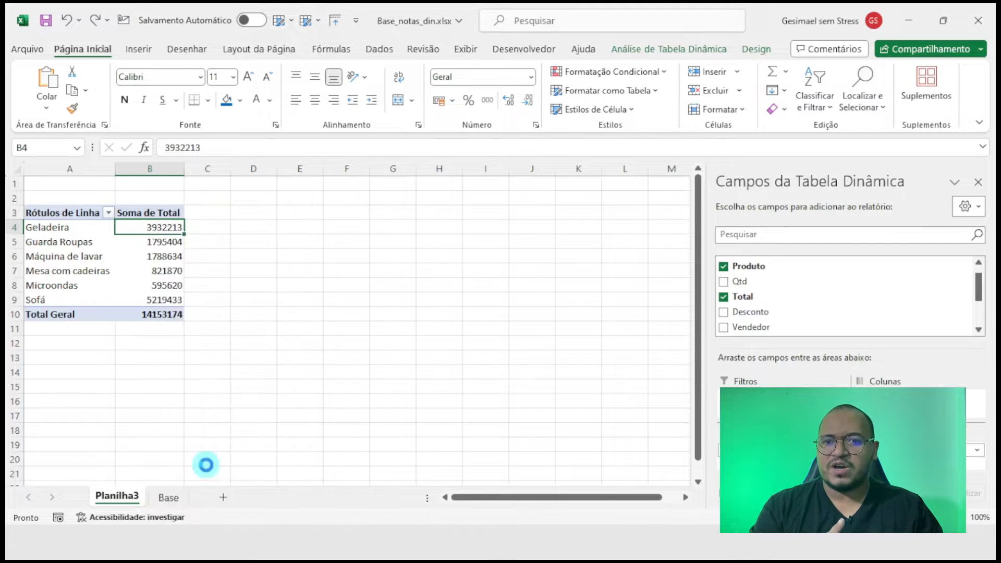
left_click_drag(238, 301, 346, 187)
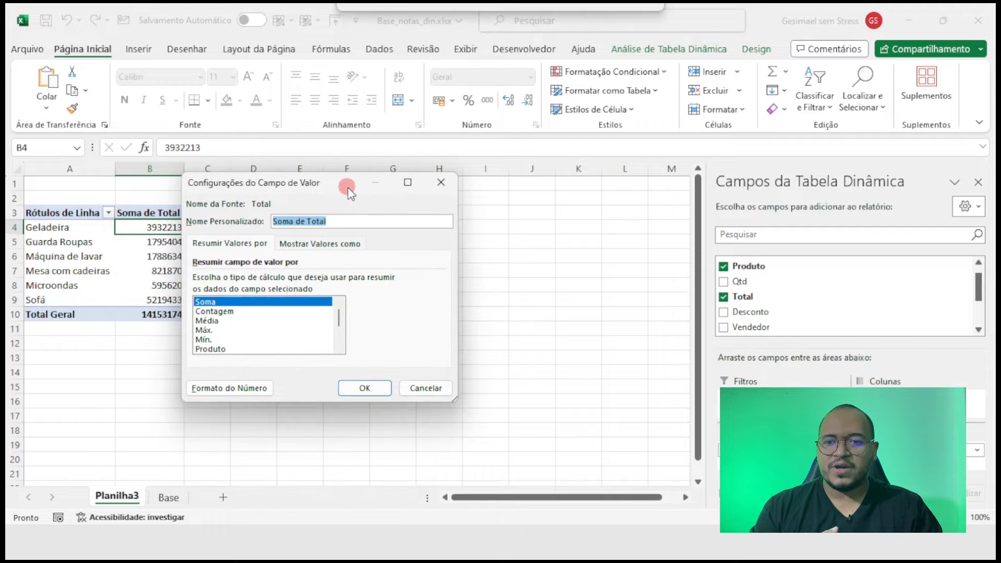
left_click(218, 389)
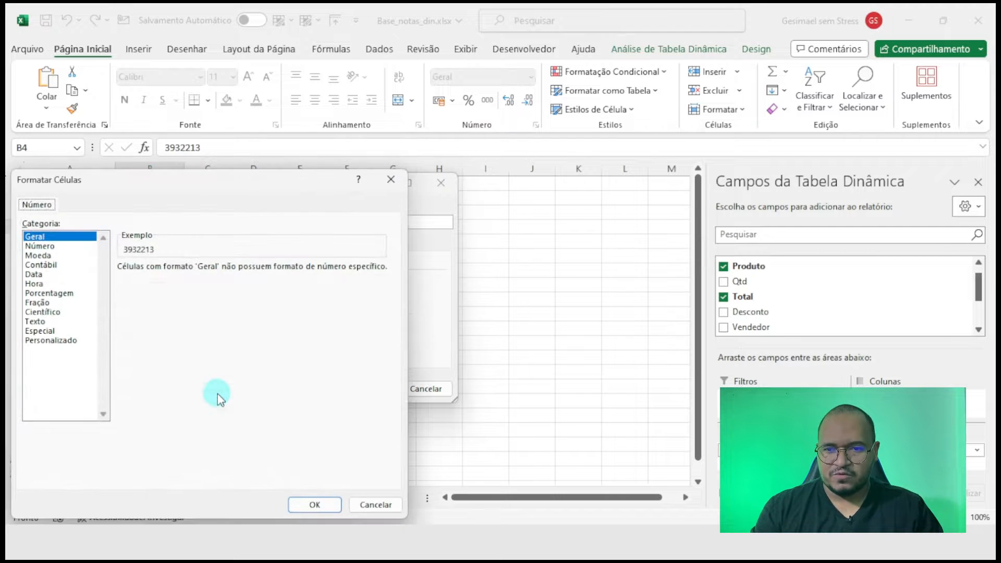
left_click_drag(198, 179, 326, 178)
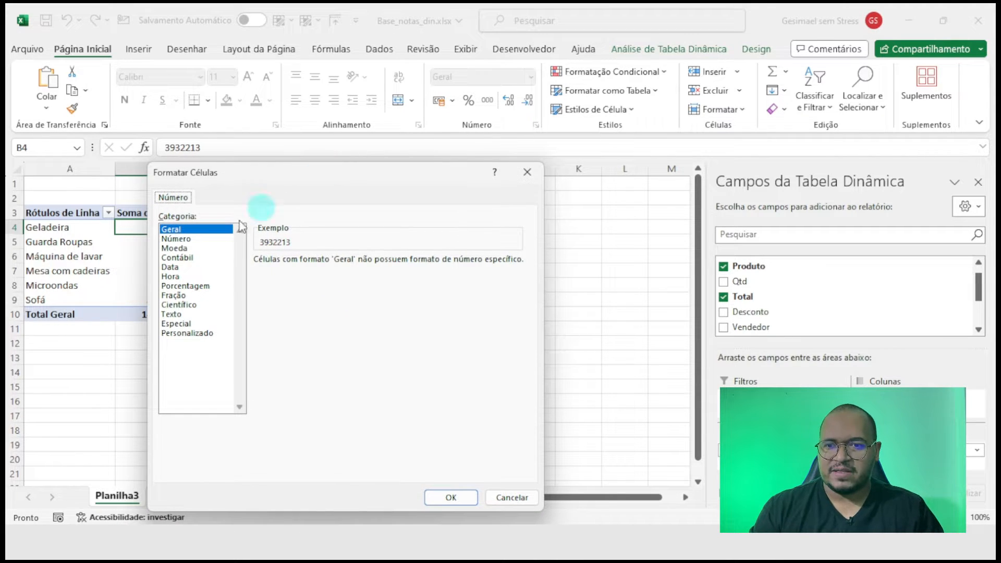
left_click(188, 249)
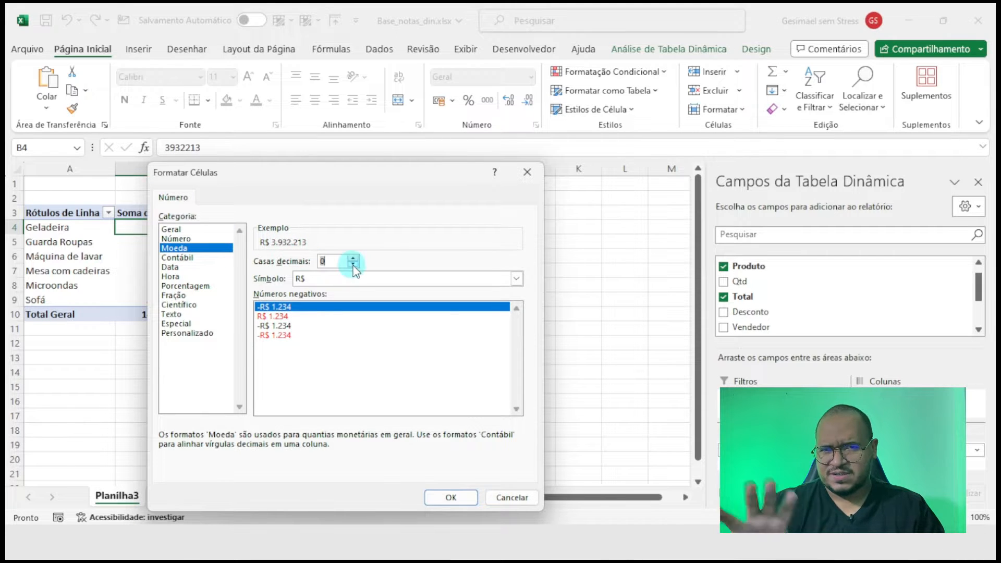
left_click(459, 497)
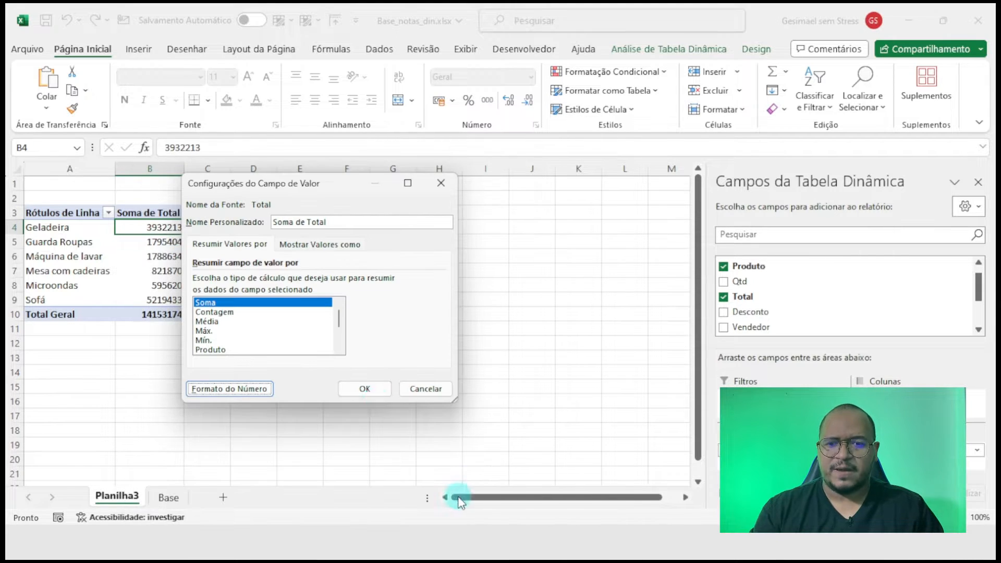
left_click(364, 389)
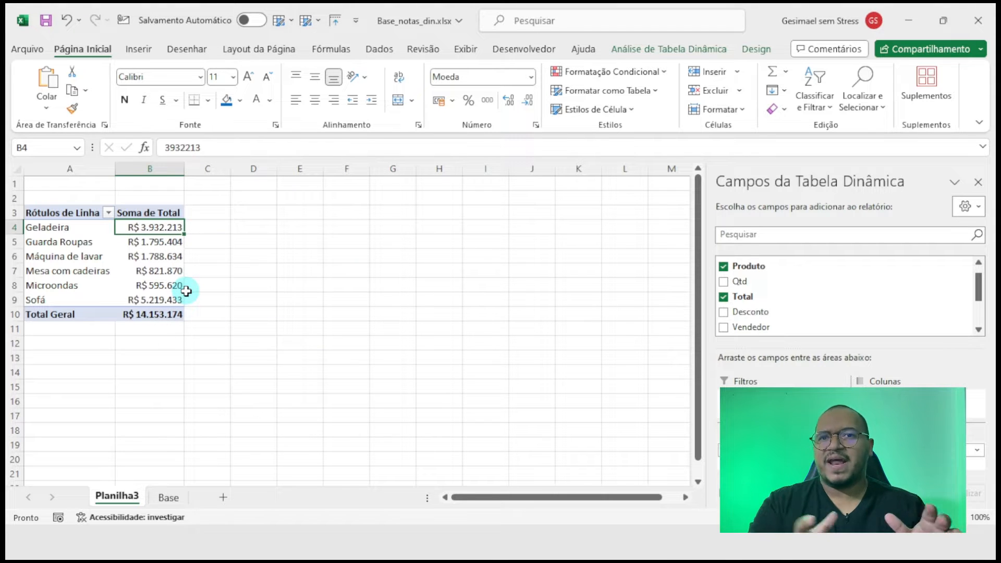
left_click(177, 170)
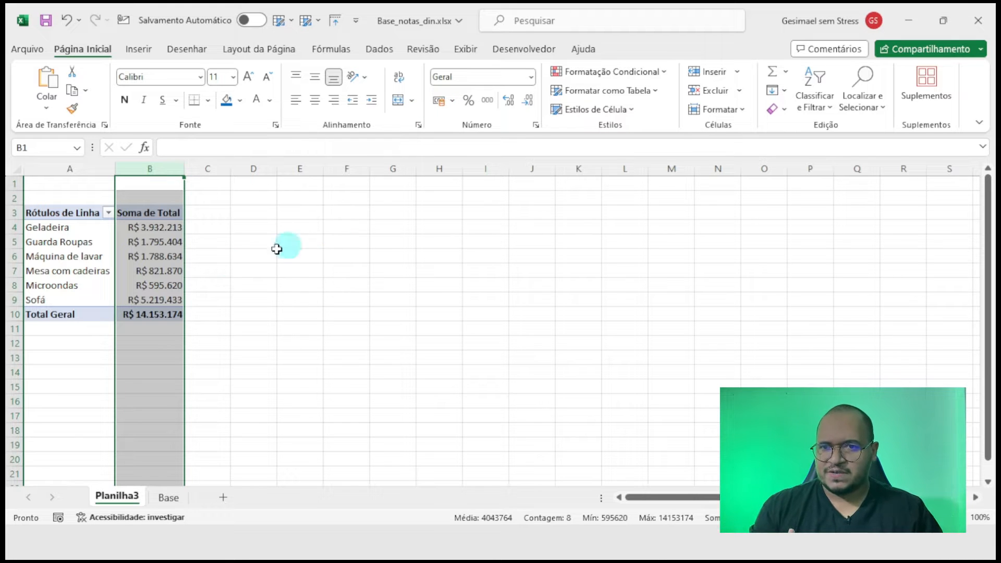
left_click(136, 255)
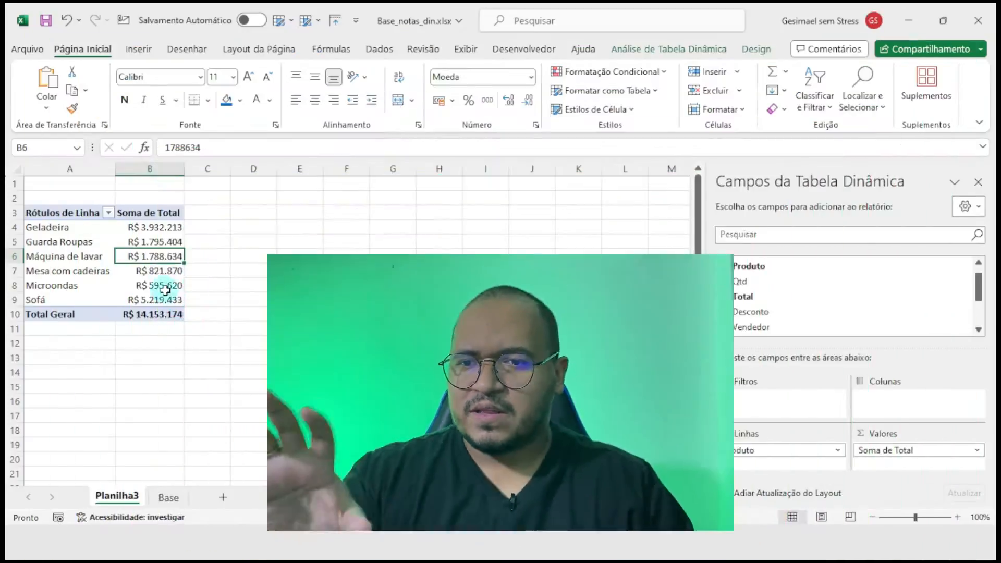
mouse_move(169, 287)
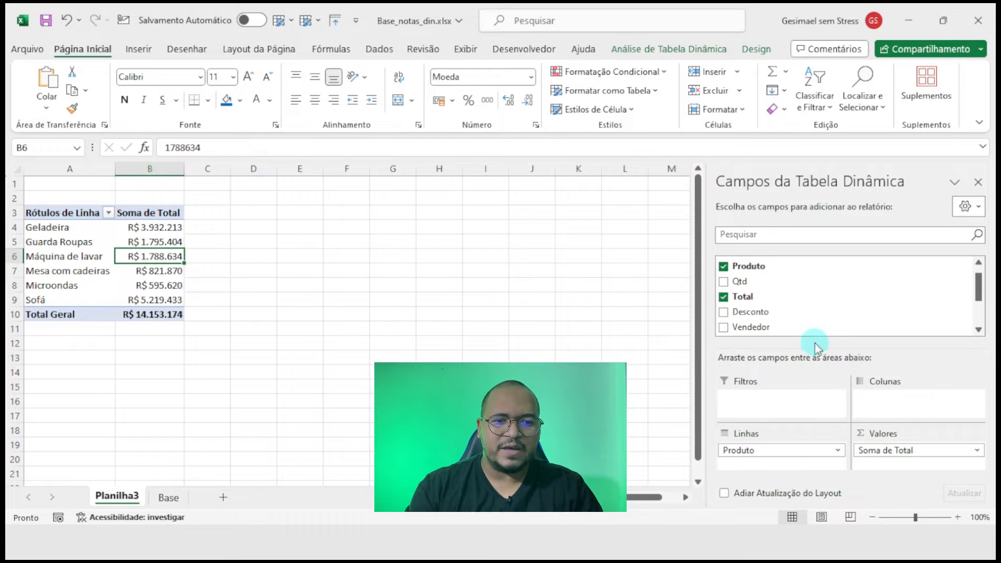
Step: Widen the Qtd column on the Base sheet, and add the Qtd field to the PivotTable's Values area as a sum
left_click(161, 499)
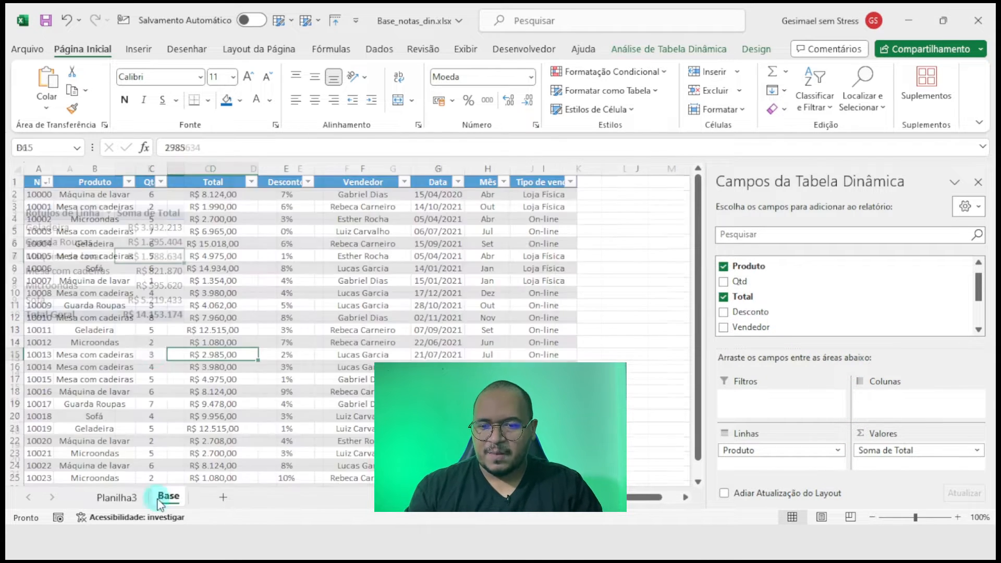
left_click(152, 181)
left_click_drag(168, 168, 210, 168)
left_click(186, 204)
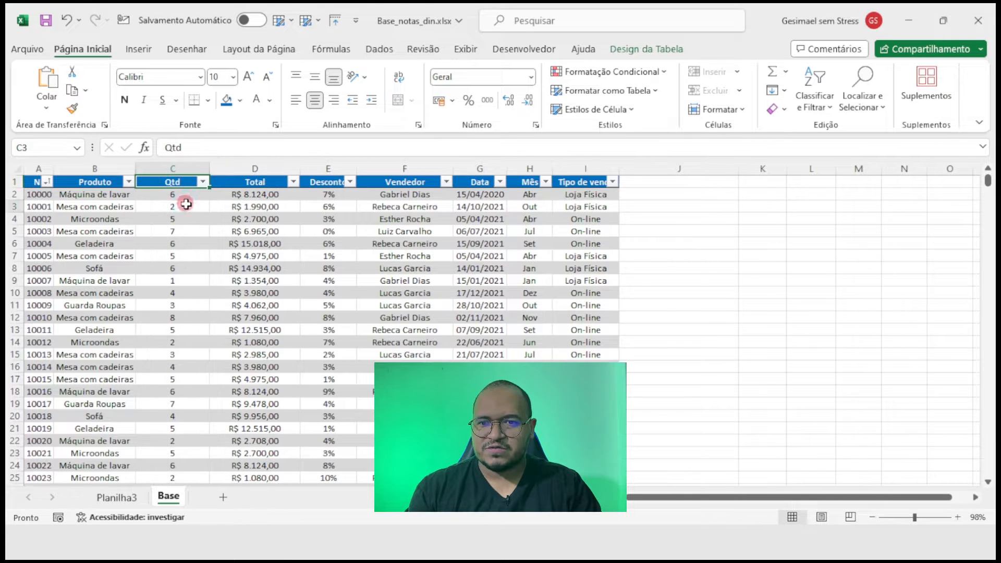
left_click(118, 504)
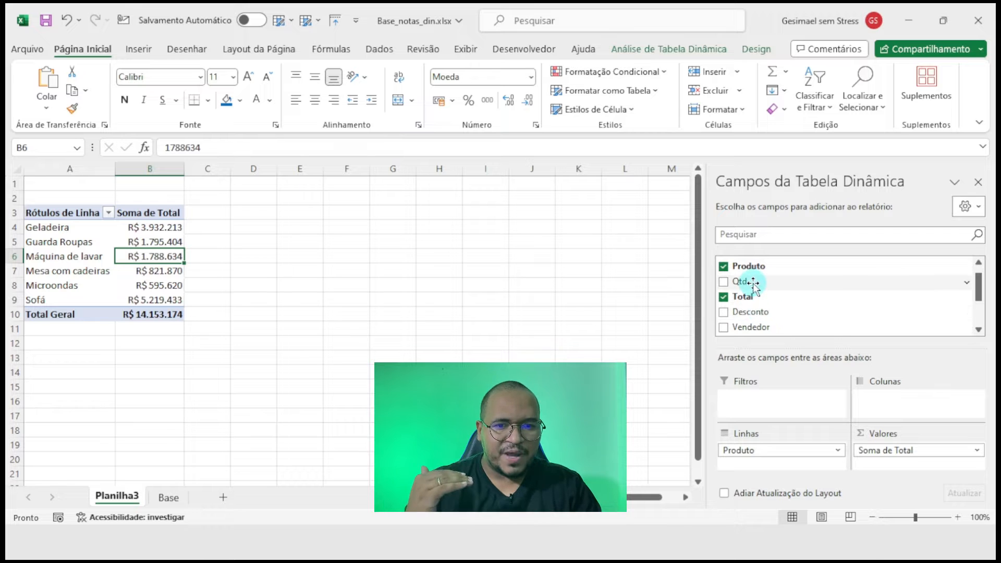
left_click_drag(754, 284, 902, 469)
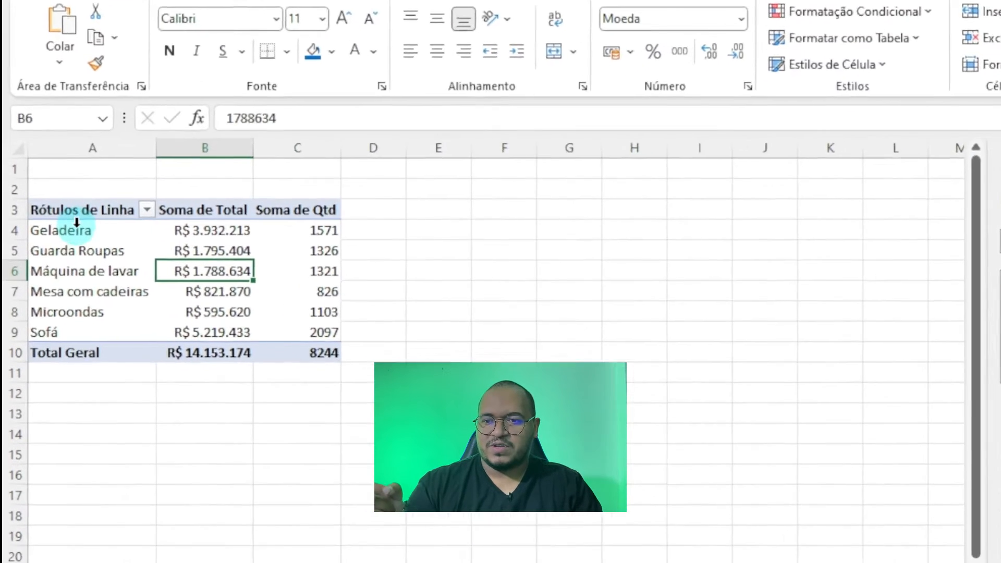
Step: Examine the Geladeira row's total and quantity sums, compare with the Base sheet data, and return to Planilha3
left_click(72, 230)
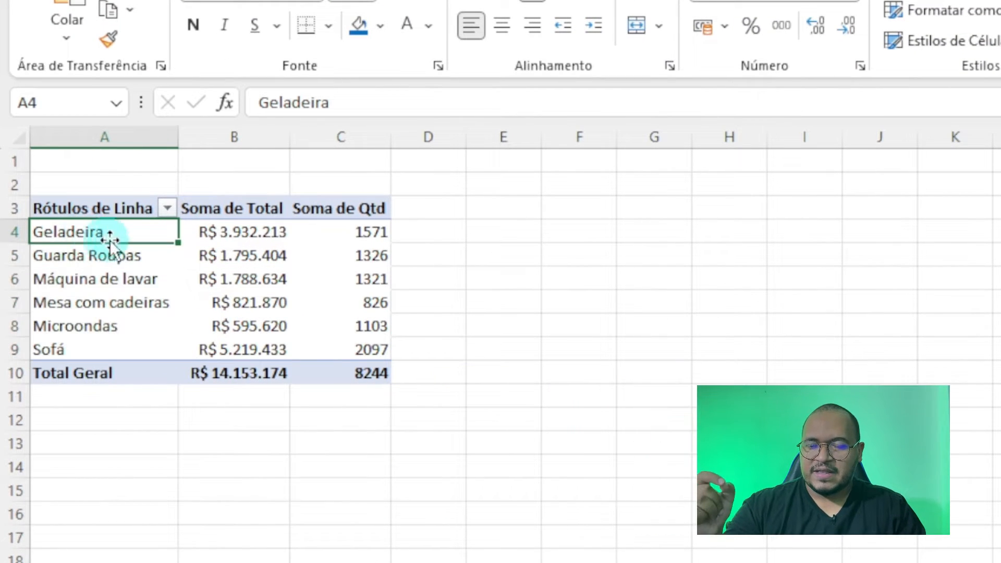
left_click(246, 232)
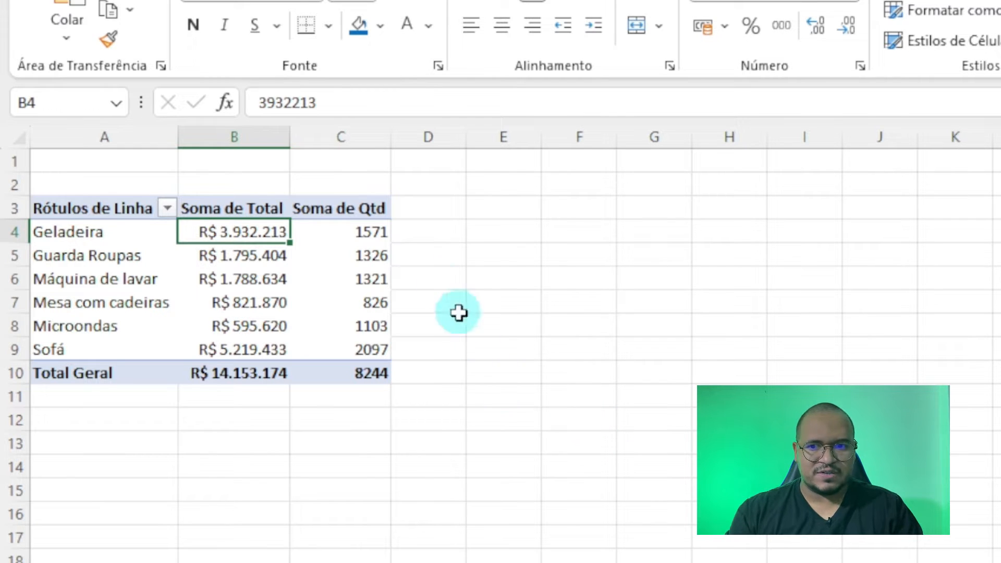
left_click(379, 232)
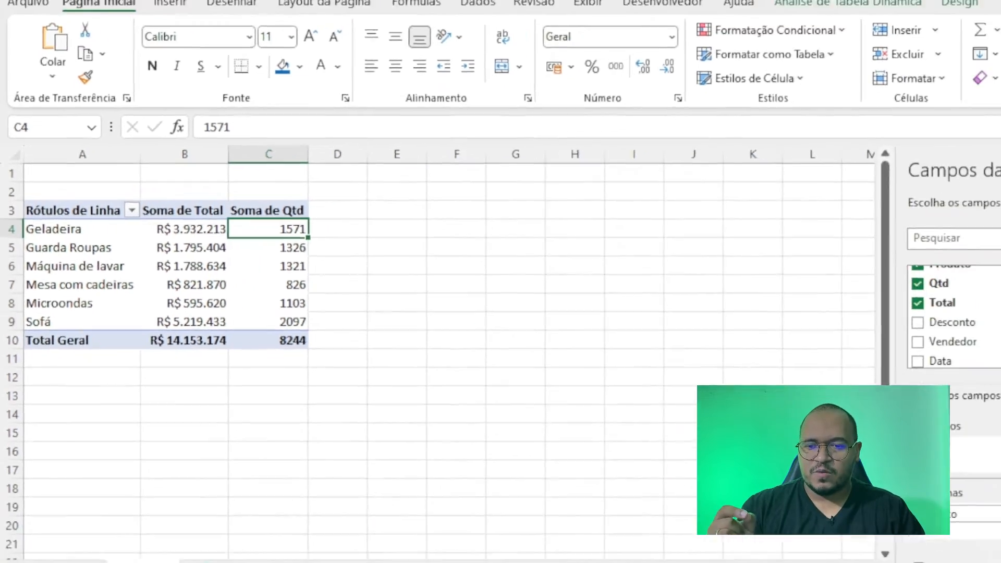
key("ctrl+Page_Down")
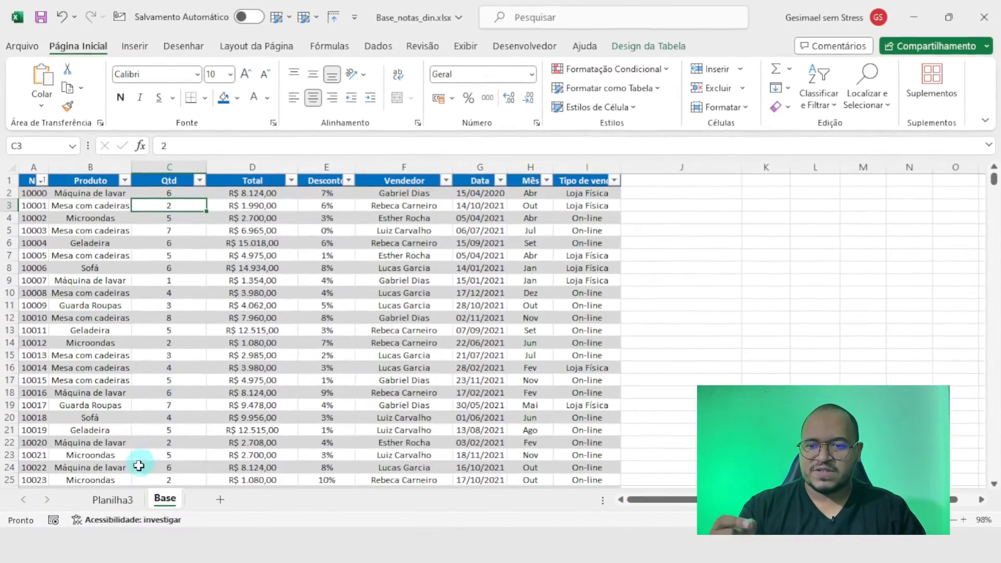
left_click(119, 500)
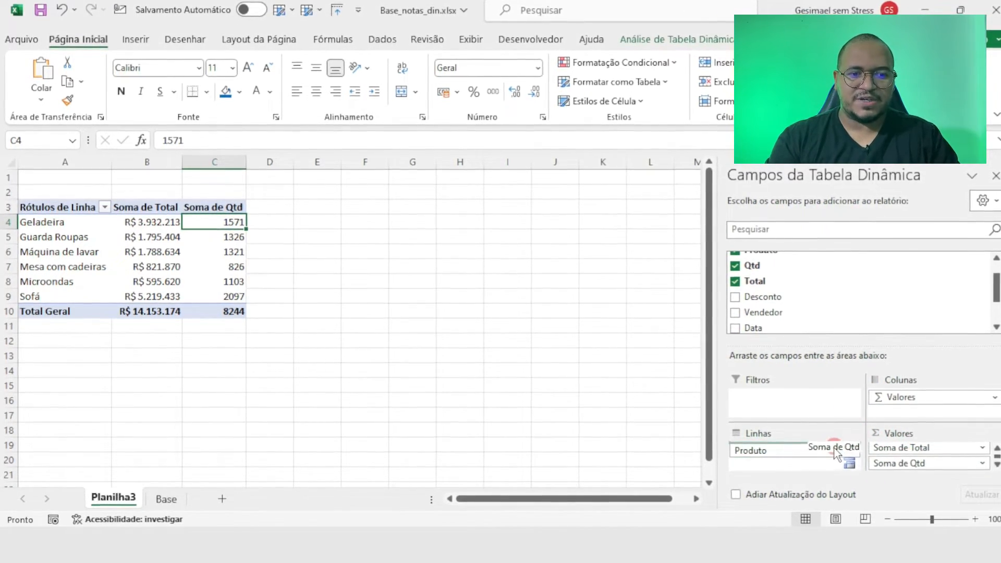
Step: Rearrange the PivotTable so that Values holds only the sum of Qtd and Rows holds Vendedor instead of Produto
left_click_drag(929, 467, 563, 414)
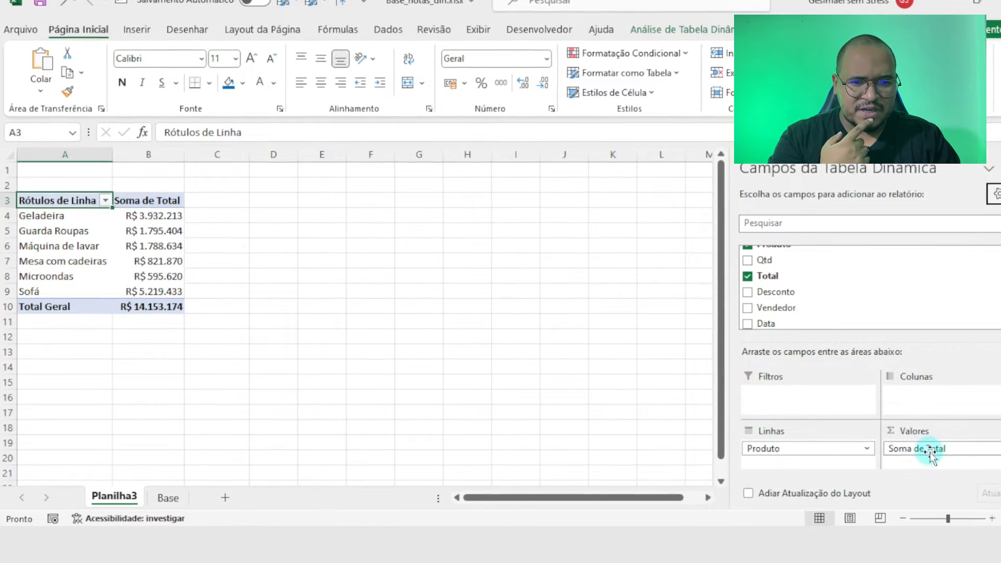
left_click_drag(931, 454, 407, 389)
left_click_drag(764, 260, 914, 454)
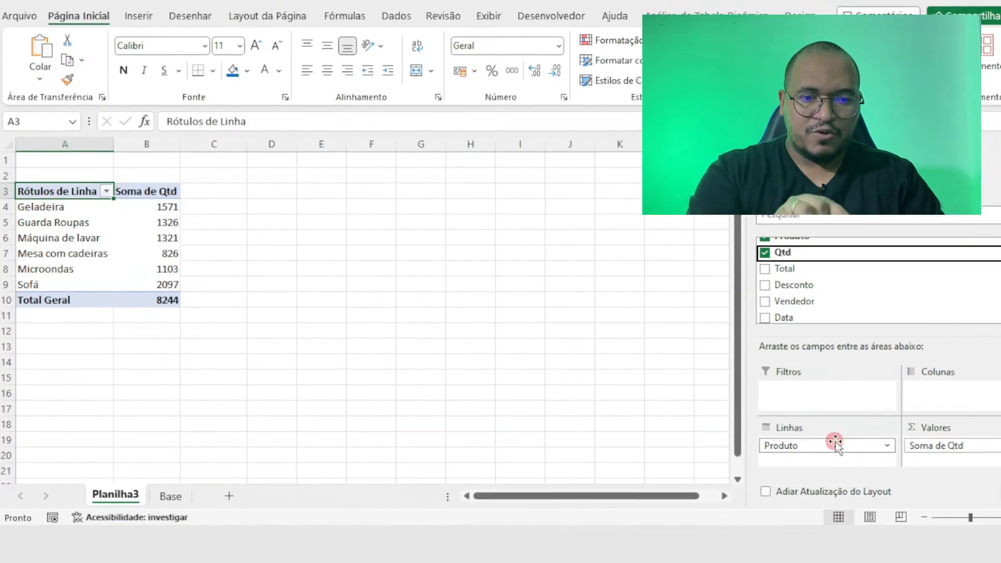
left_click_drag(834, 442, 585, 420)
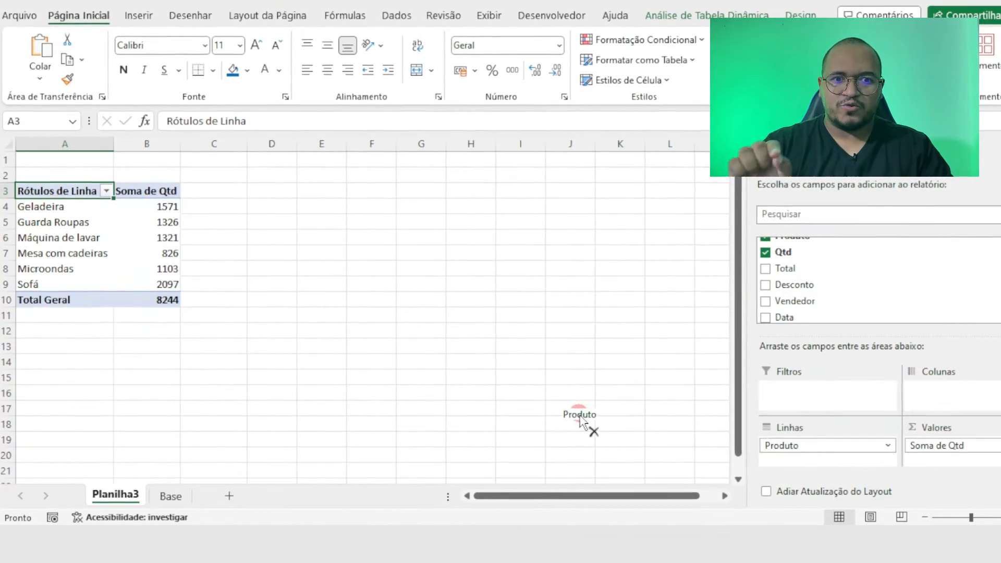
left_click_drag(840, 295, 817, 458)
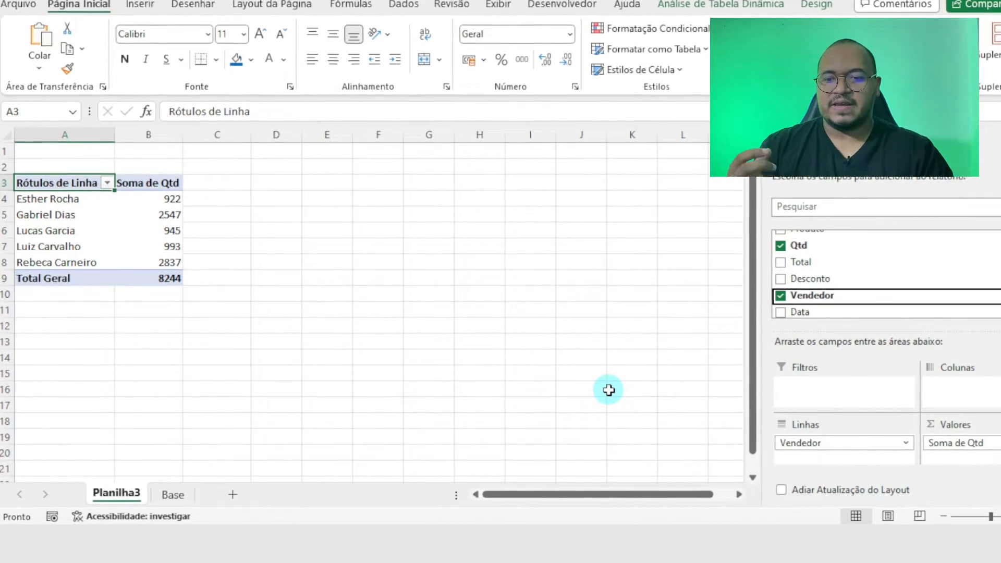
Step: Check the Tipo de venda column on the Base sheet, and add the Tipo de venda field below Vendedor in the Rows area
left_click(172, 494)
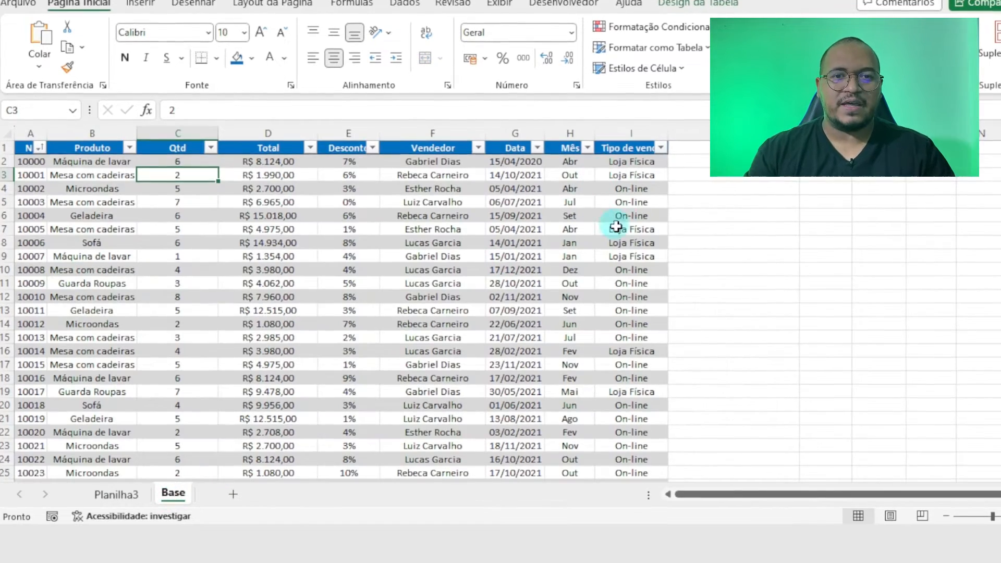
left_click(116, 494)
scroll(901, 244, "down", 2)
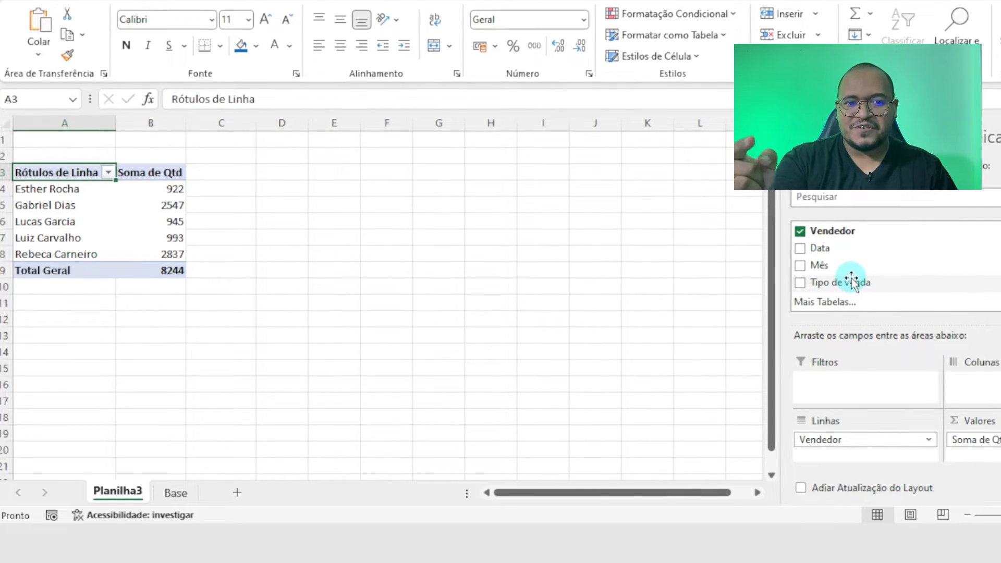
left_click_drag(852, 284, 839, 457)
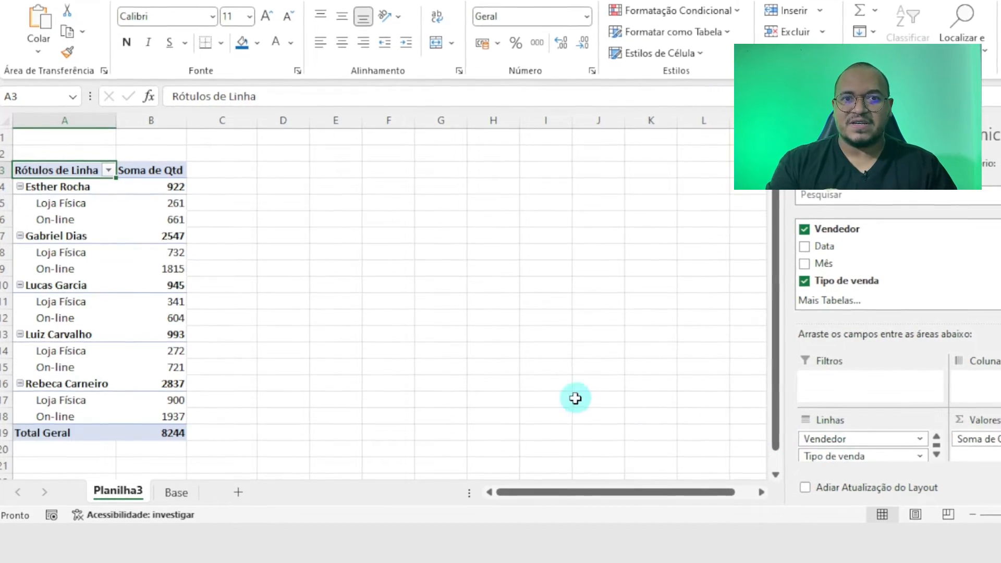
Step: Examine the quantity sums by sale type under each seller and the grand total in the PivotTable
mouse_move(159, 250)
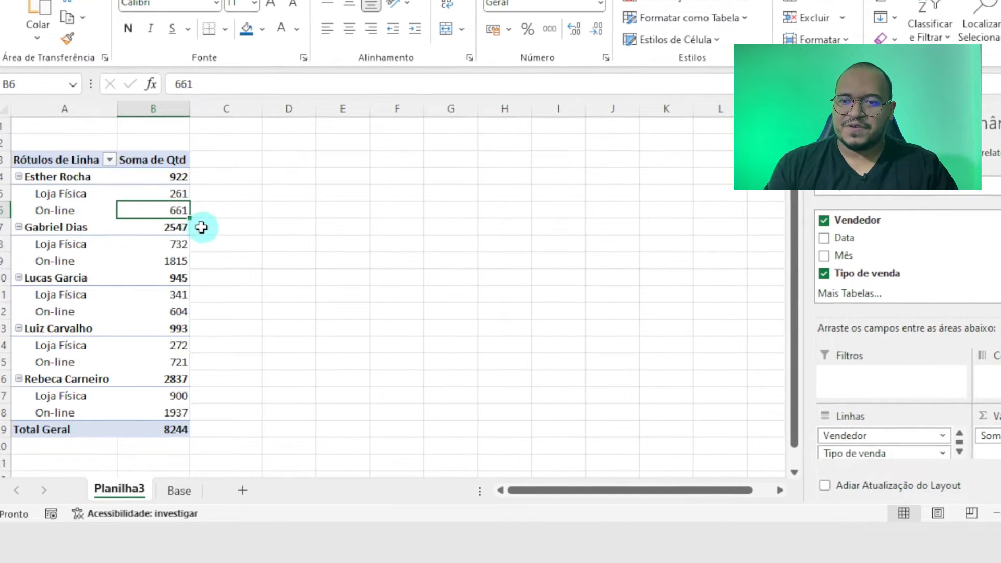
left_click(150, 426)
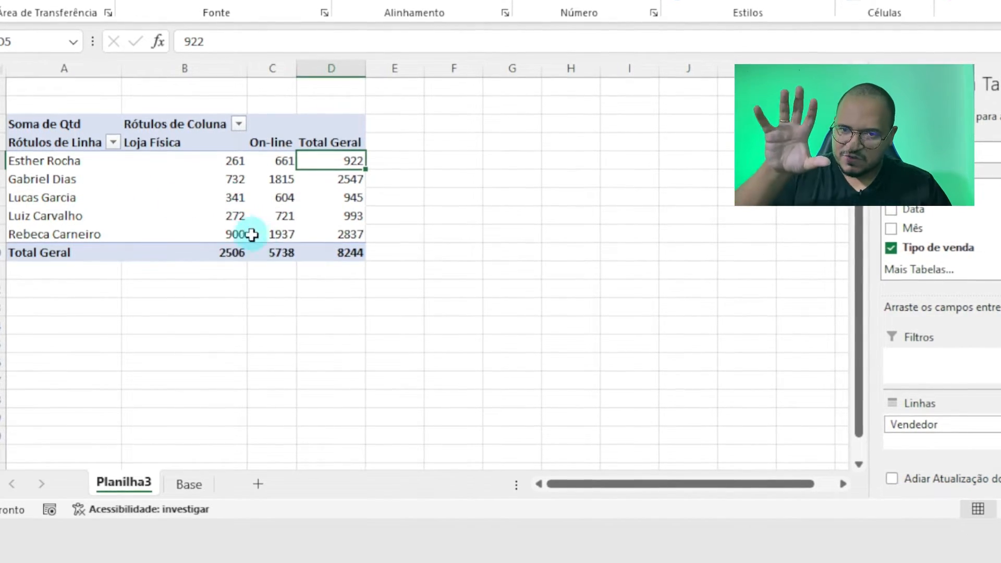
Step: Add the Mês field to the PivotTable's Filters area, enable multiple item selection in its filter, and keep only Jan
mouse_move(275, 245)
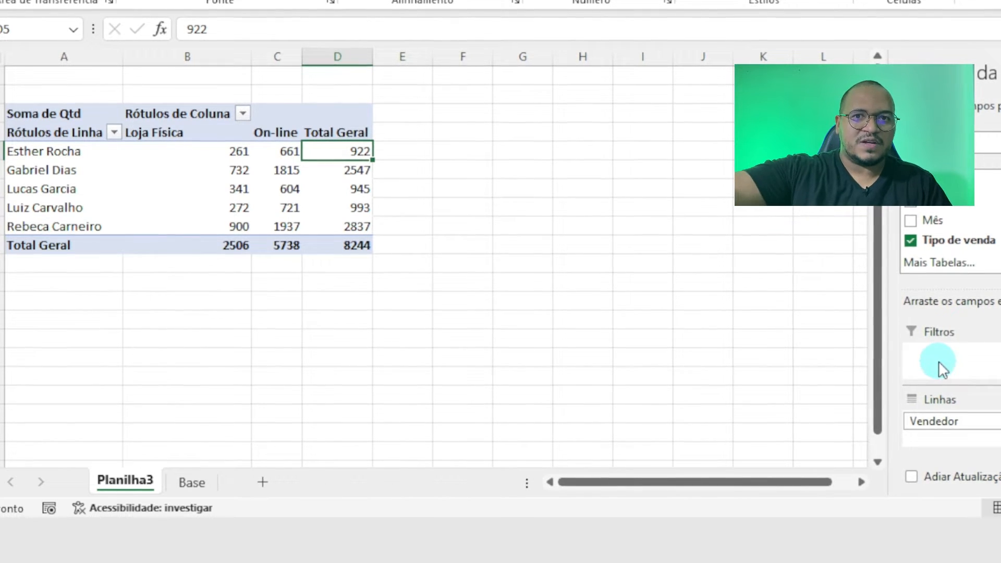
left_click_drag(947, 219, 961, 358)
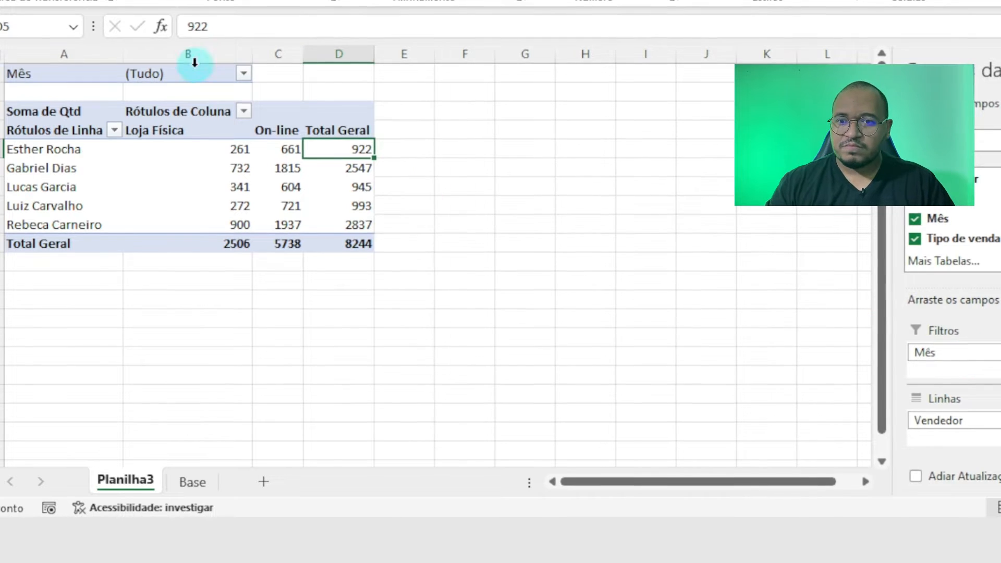
left_click(243, 73)
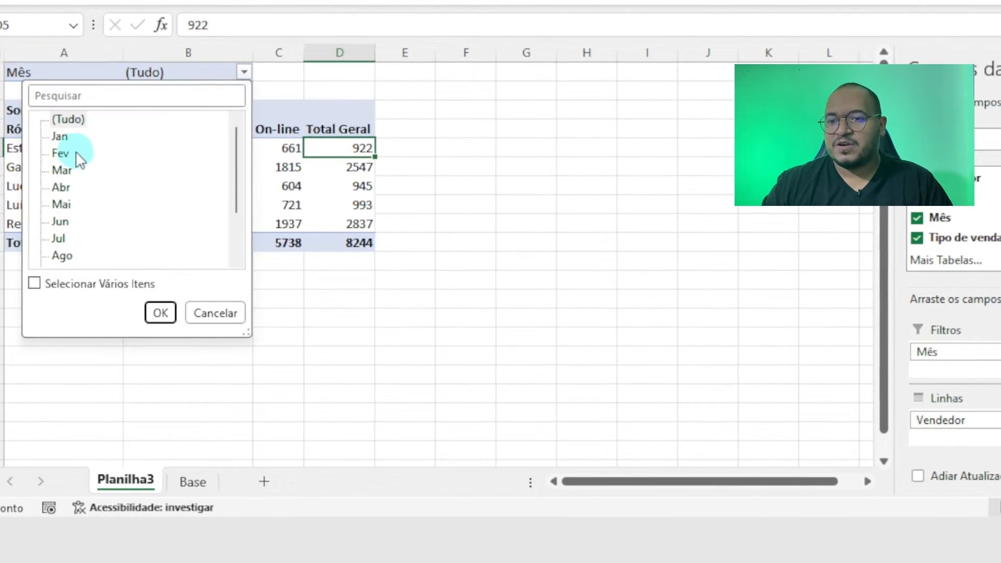
left_click(34, 285)
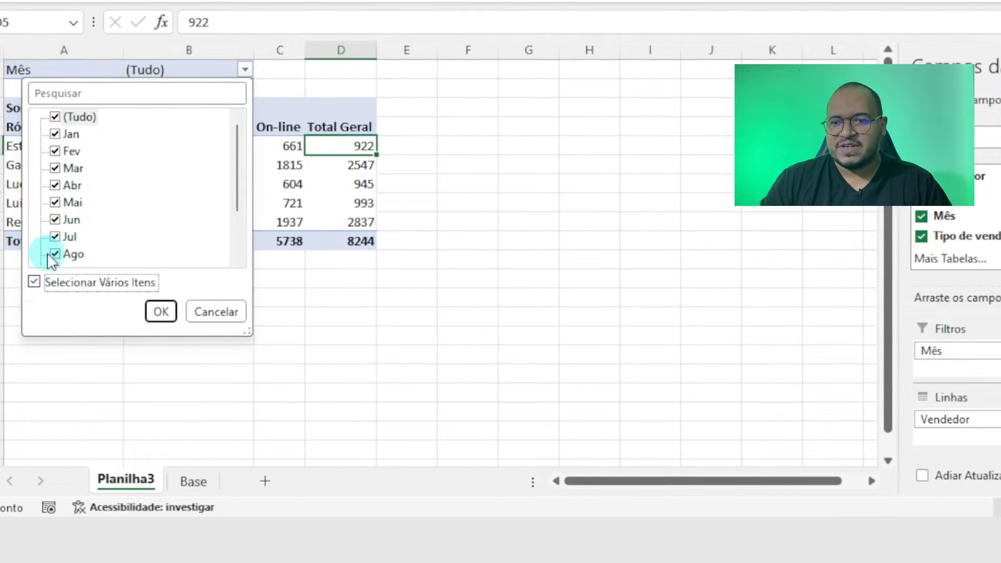
left_click(55, 254)
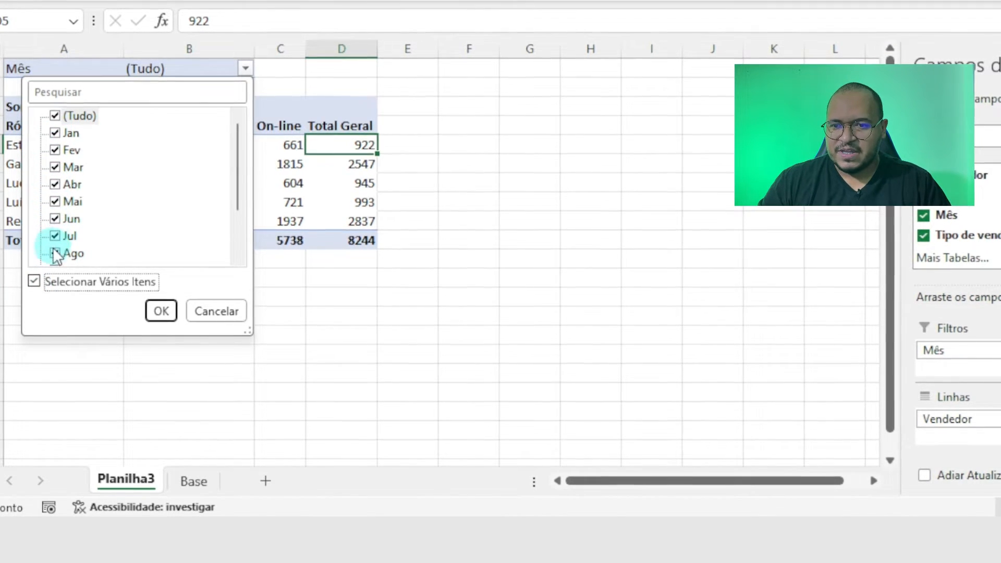
left_click(55, 115)
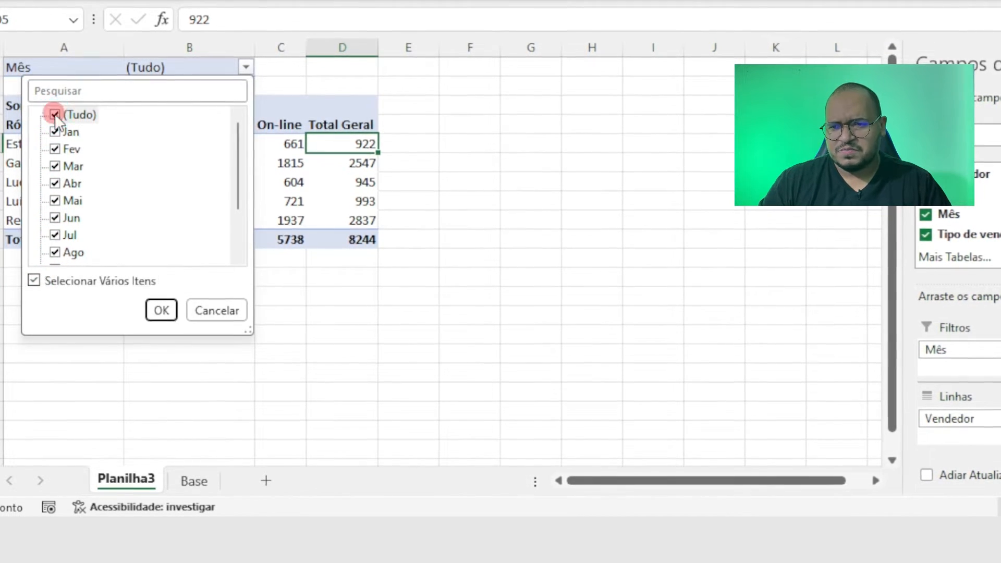
left_click(55, 115)
left_click(56, 130)
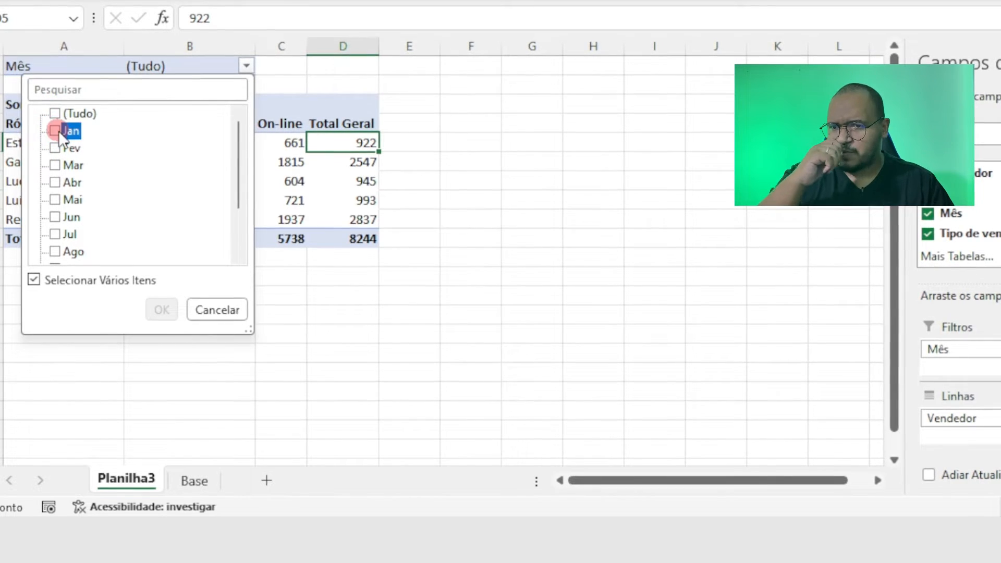
left_click(160, 309)
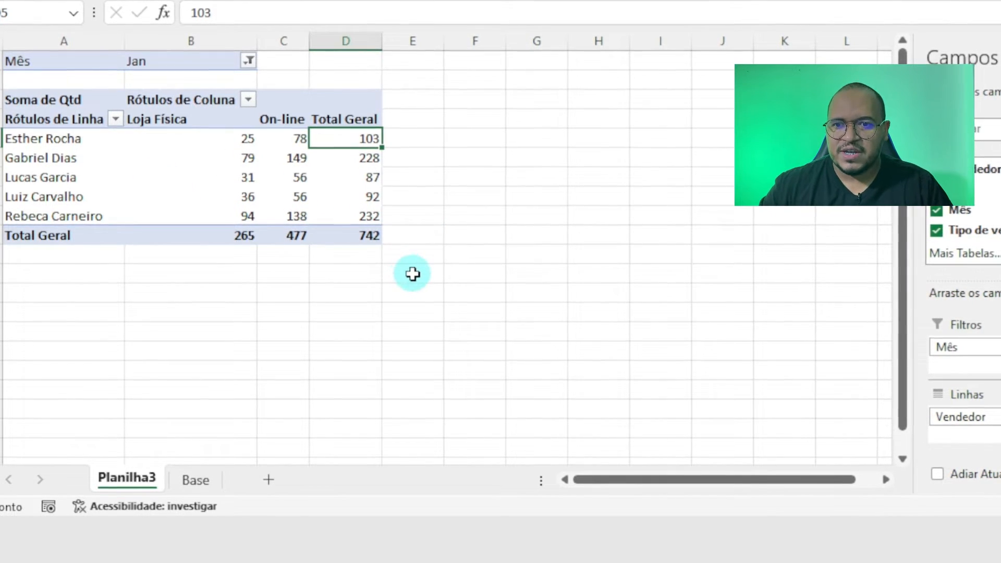
Step: Narrow column B and hide row 3, which holds the Soma de Qtd and Rótulos de Coluna headings
left_click_drag(260, 47, 208, 47)
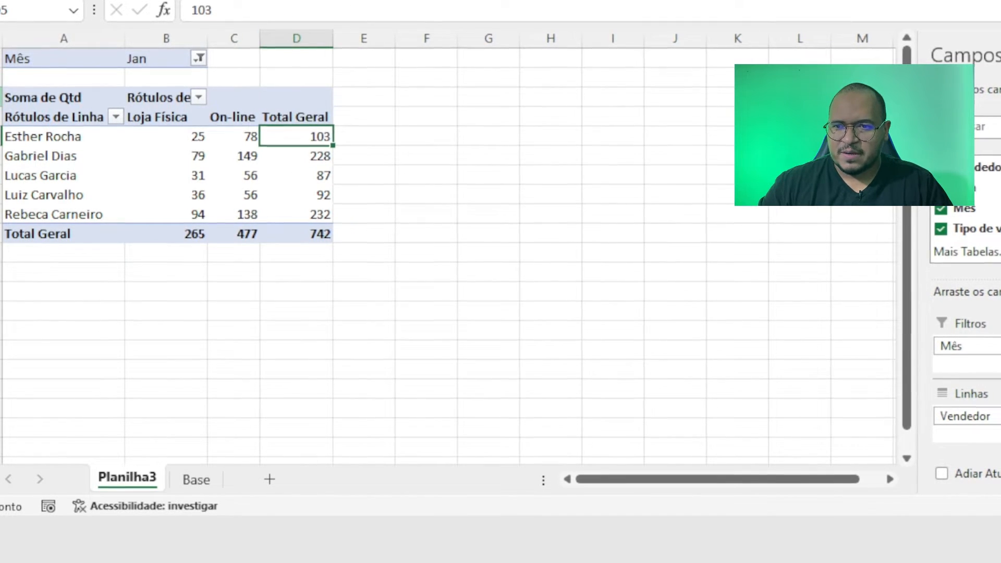
left_click(49, 96)
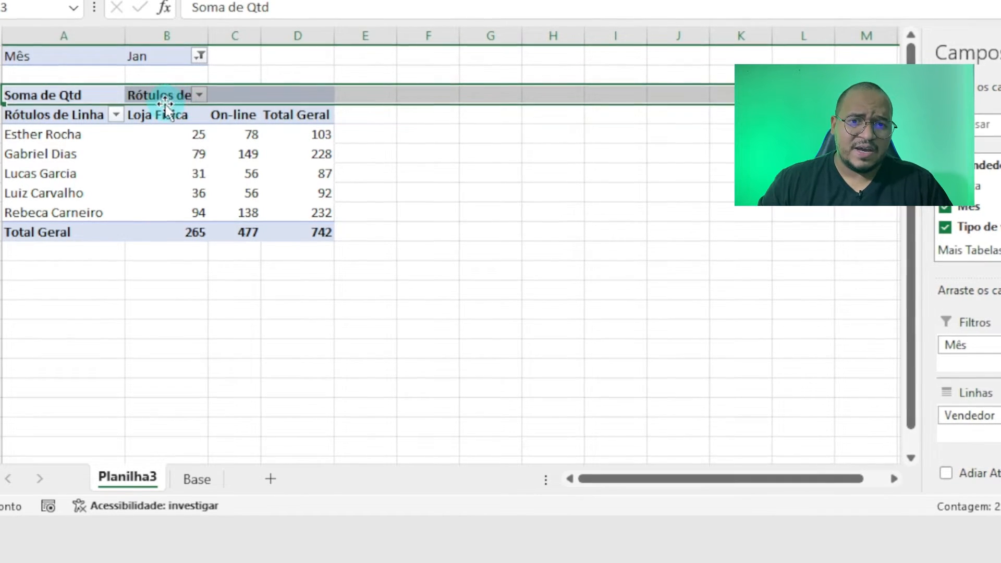
right_click(2, 95)
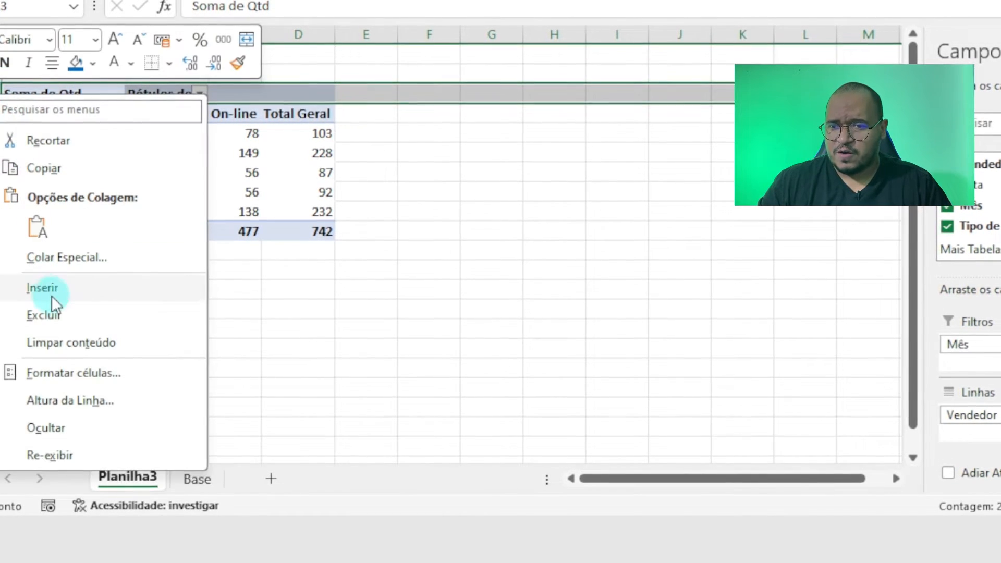
left_click(60, 436)
left_click(502, 324)
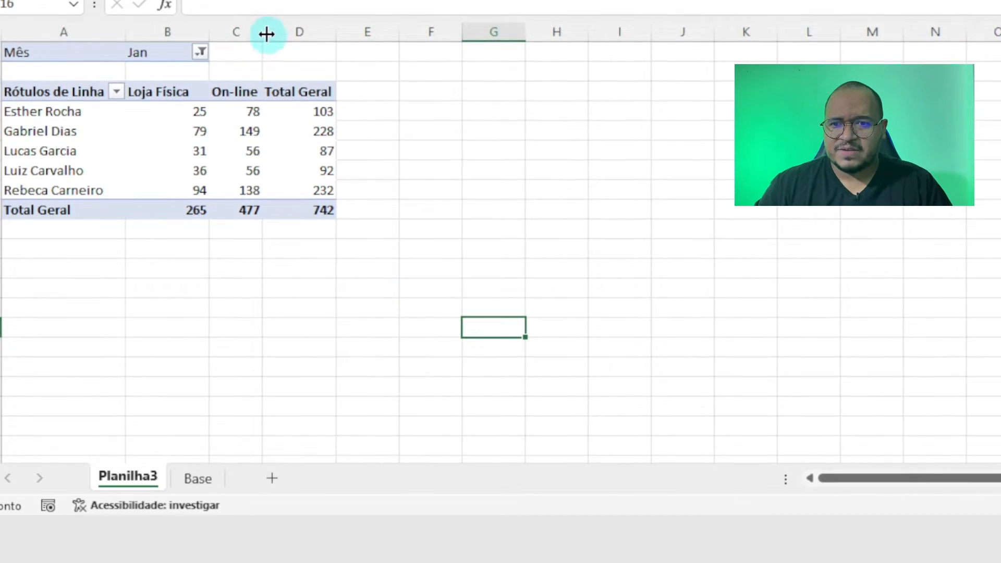
Step: Widen column C slightly and centre the contents of columns B to D
left_click_drag(267, 34, 291, 35)
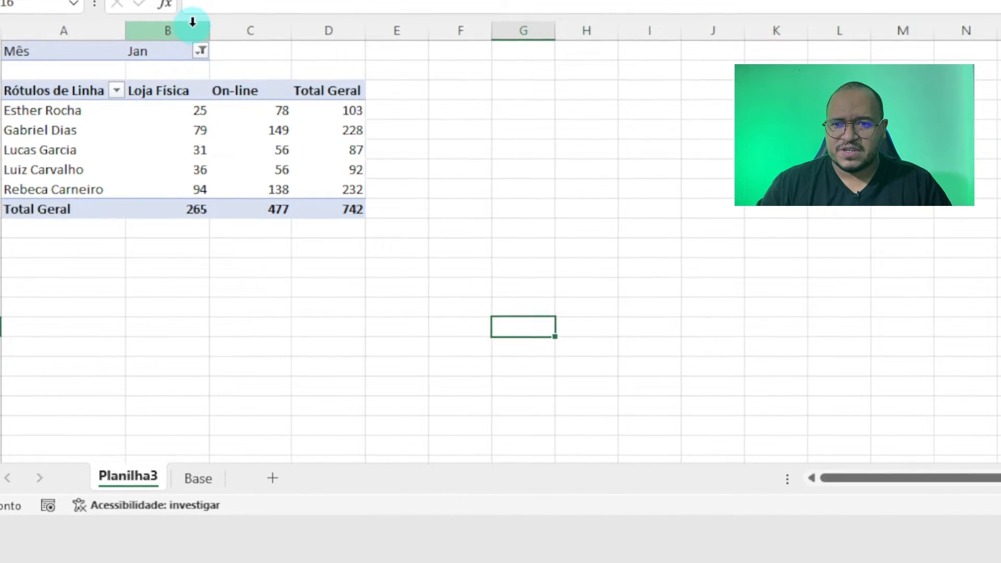
left_click_drag(192, 21, 335, 36)
key("alt+h")
key("a")
key("c")
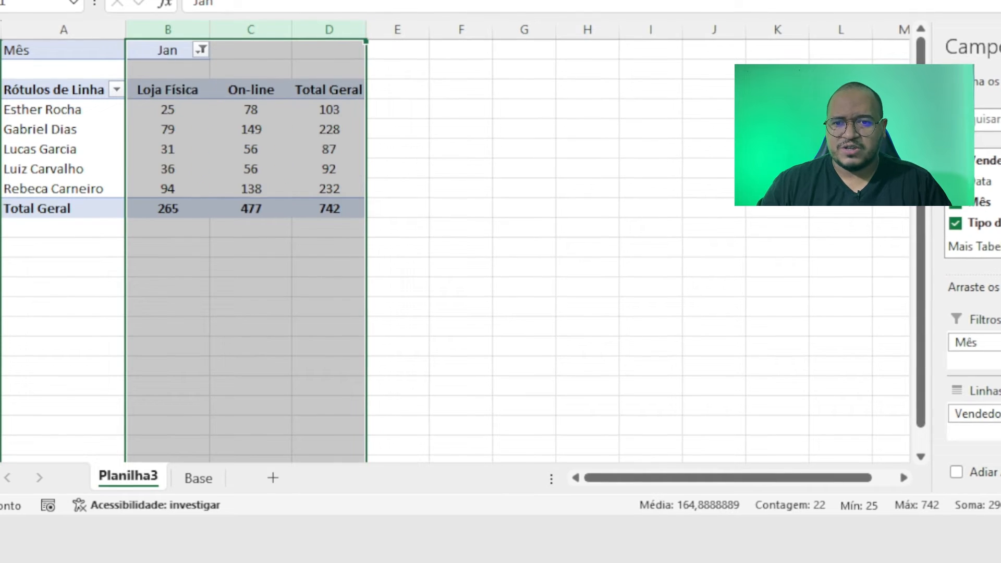
left_click(385, 167)
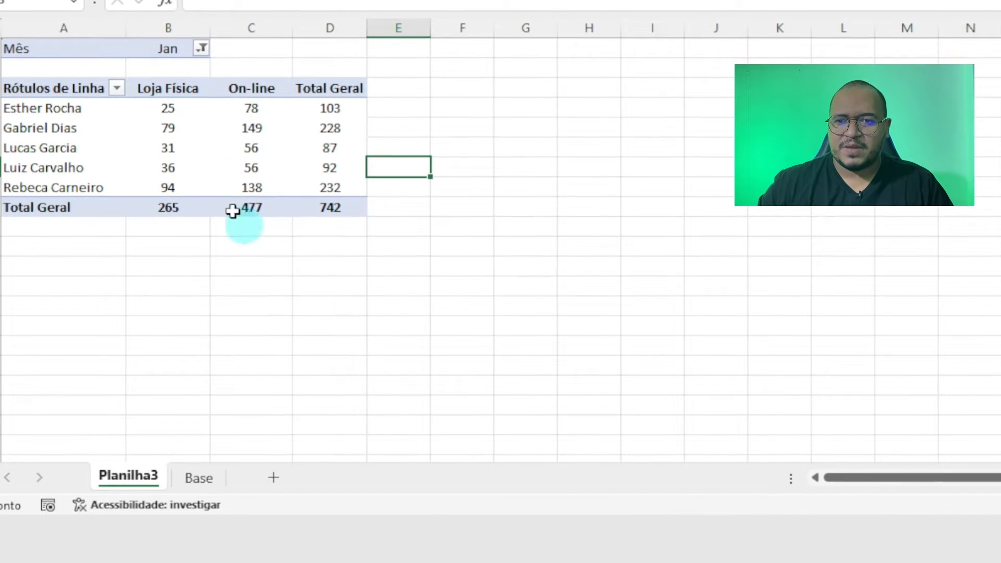
Step: Change the Mês filter to show only Fev
left_click(201, 48)
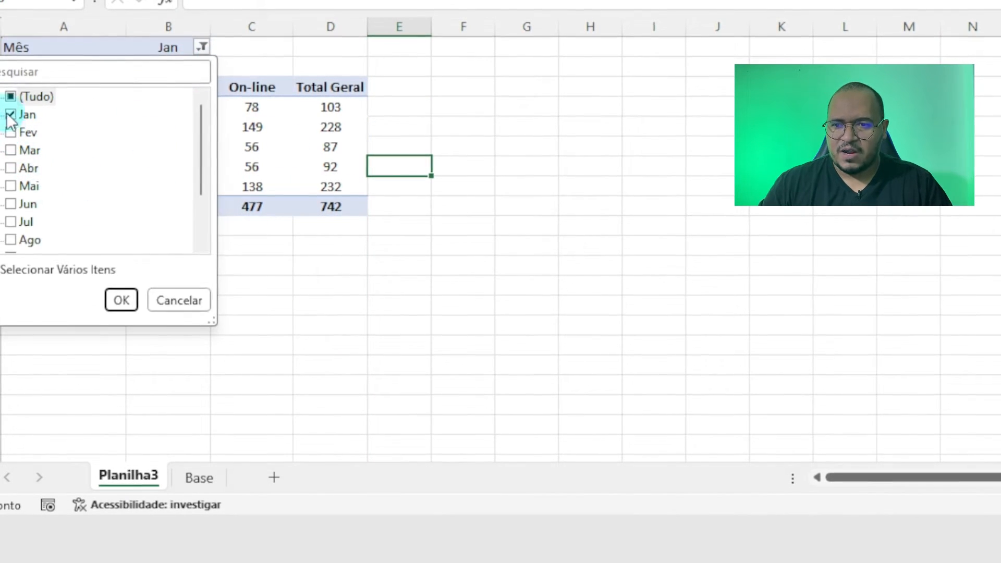
left_click(21, 131)
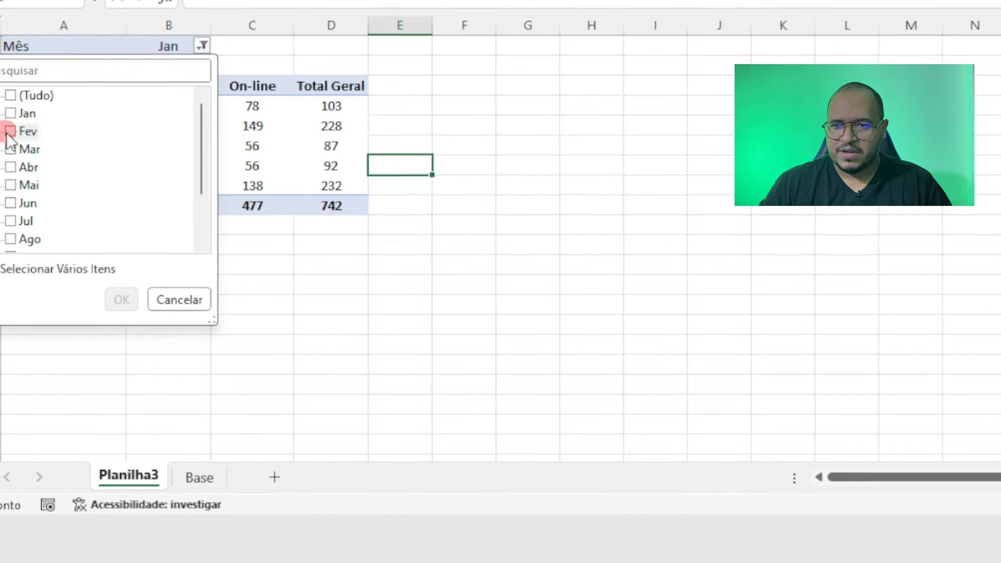
left_click(121, 299)
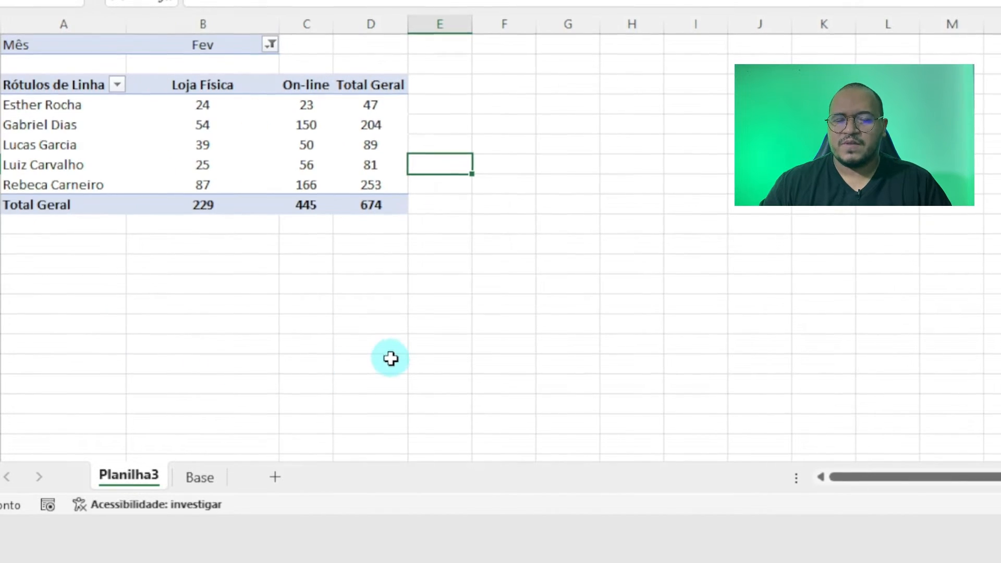
Step: Change the Mês filter to show only Mar
left_click(272, 43)
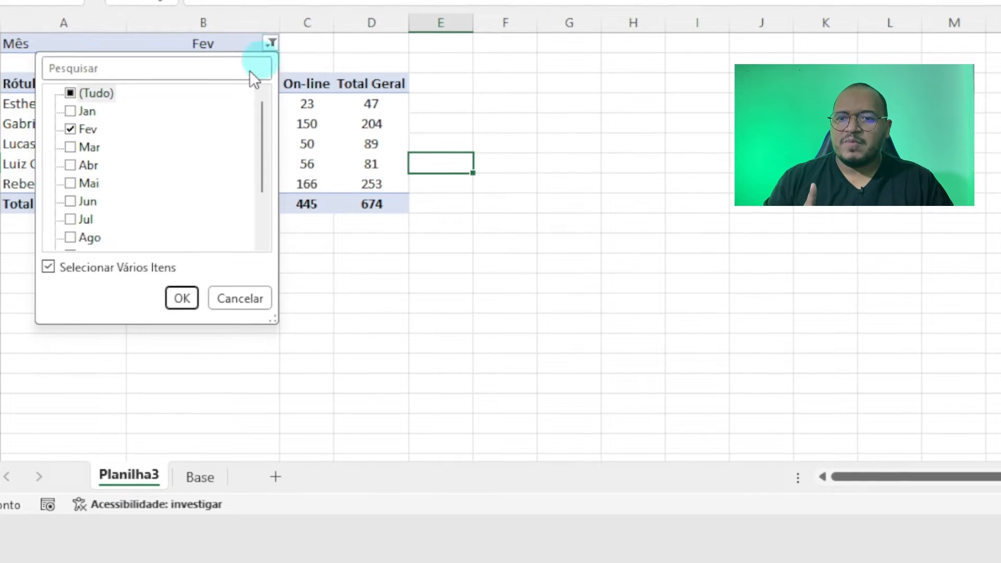
left_click(72, 130)
left_click(72, 146)
left_click(176, 294)
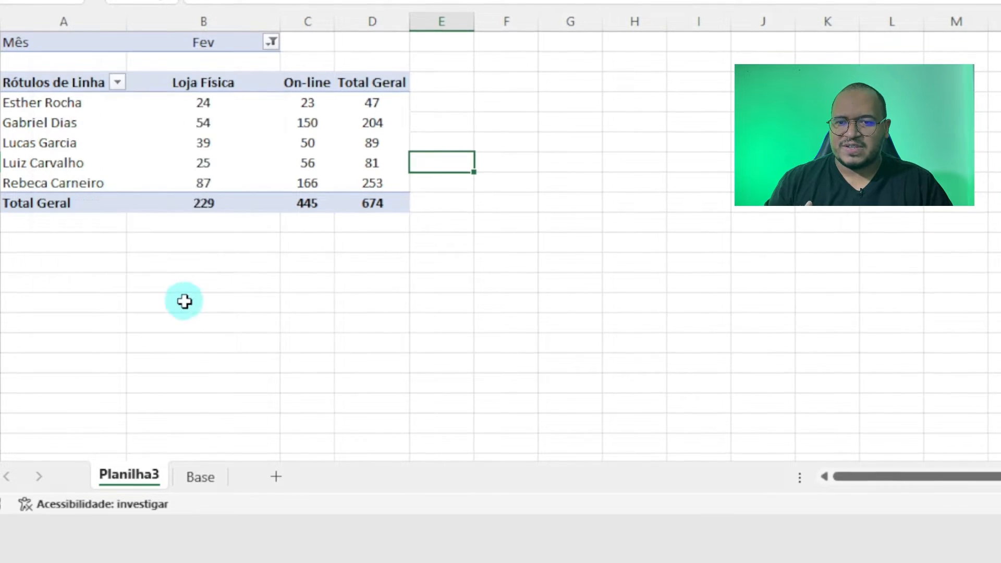
Step: Narrow column B again and change the Mês filter to show only Abr
left_click_drag(279, 21, 202, 39)
left_click(195, 40)
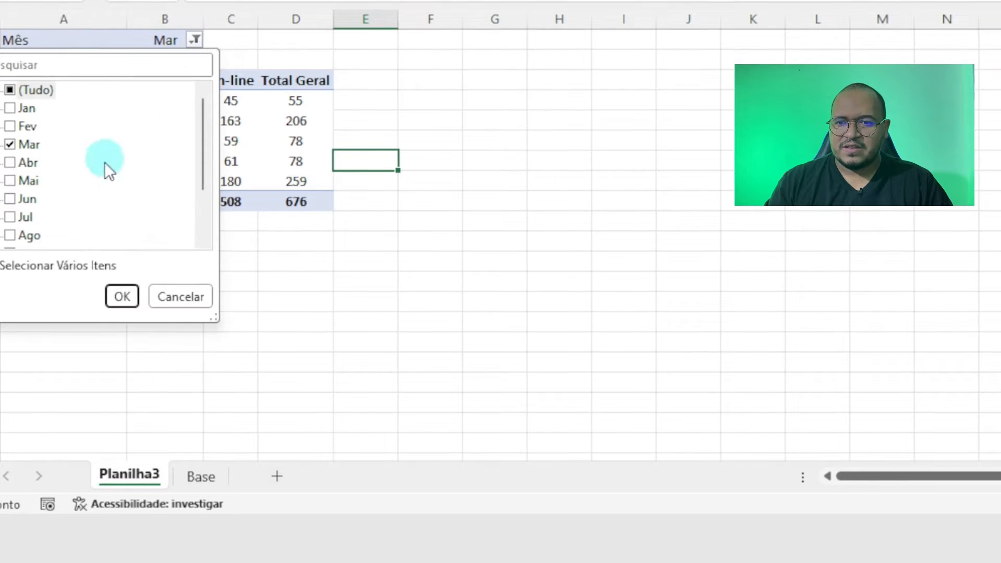
left_click(14, 143)
left_click(14, 161)
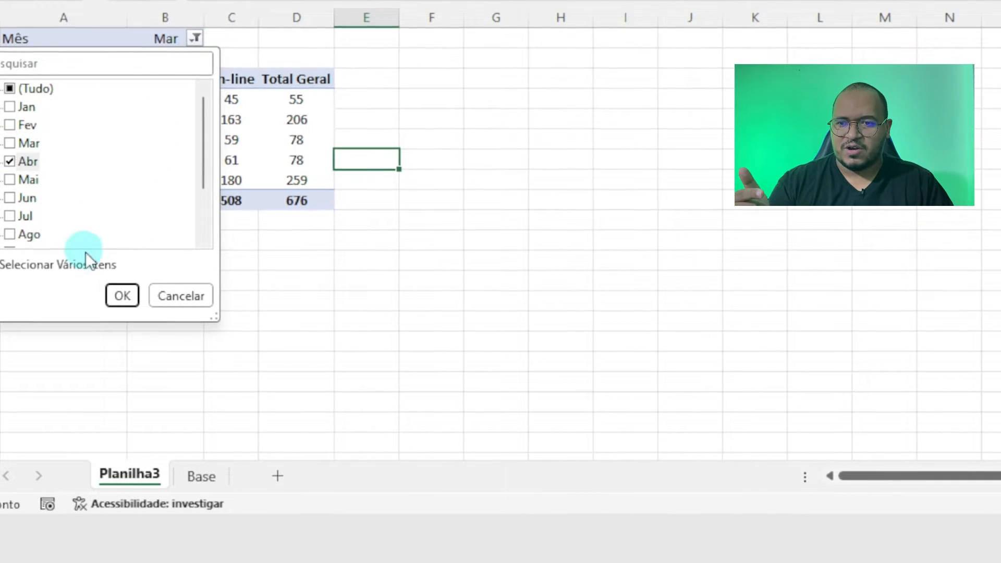
left_click(121, 294)
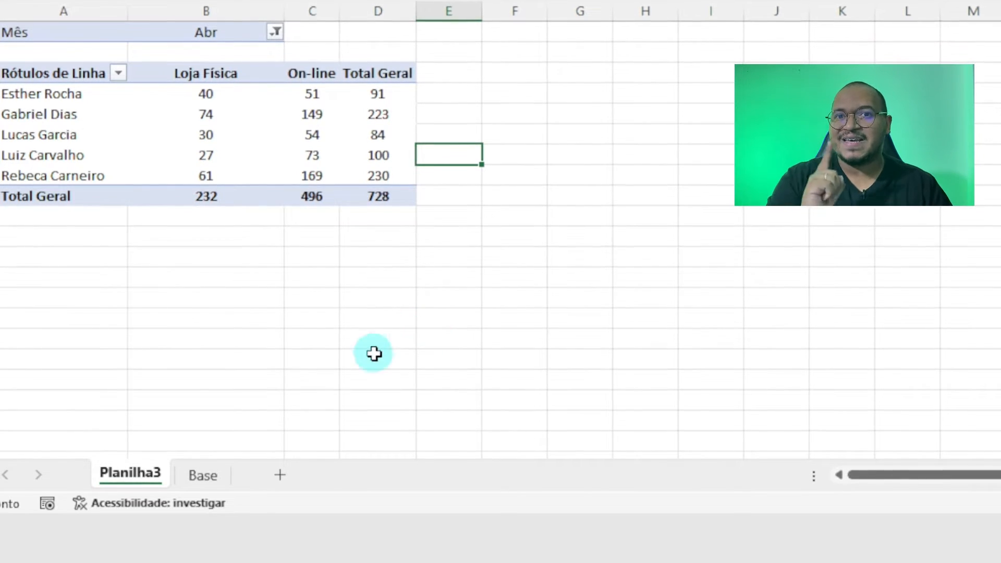
Step: Turn off automatic column width adjustment on update in the PivotTable options
right_click(177, 100)
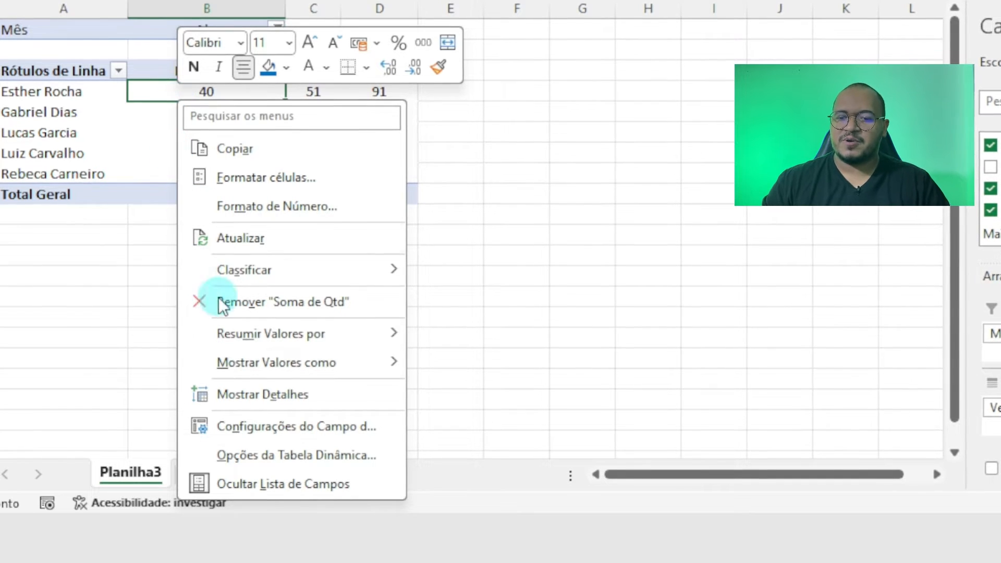
left_click(259, 454)
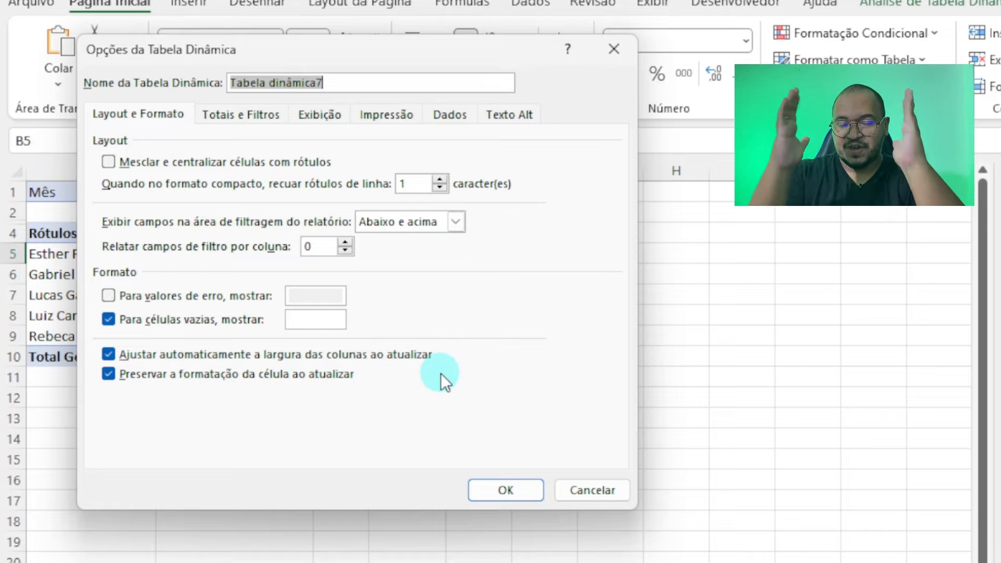
left_click(109, 355)
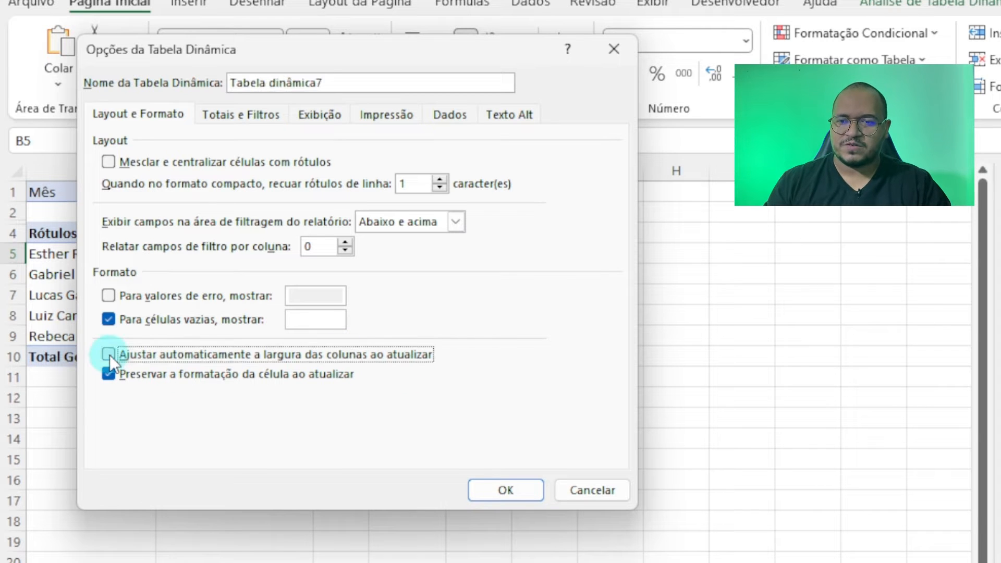
left_click(511, 496)
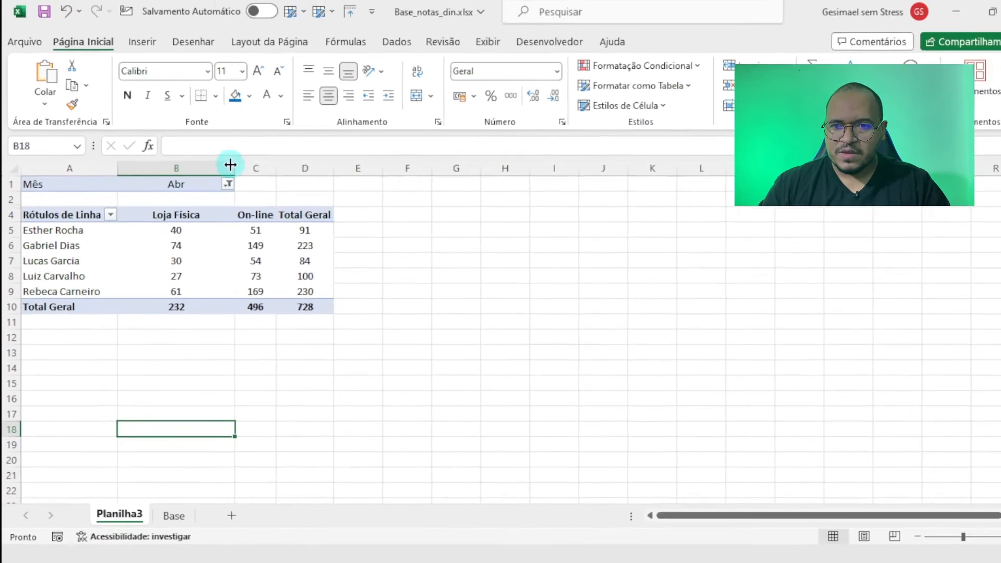
Step: Give columns B to D the same narrower width, and deselect them
mouse_move(288, 170)
left_mouse_down()
mouse_move(151, 167)
mouse_move(282, 172)
left_mouse_up()
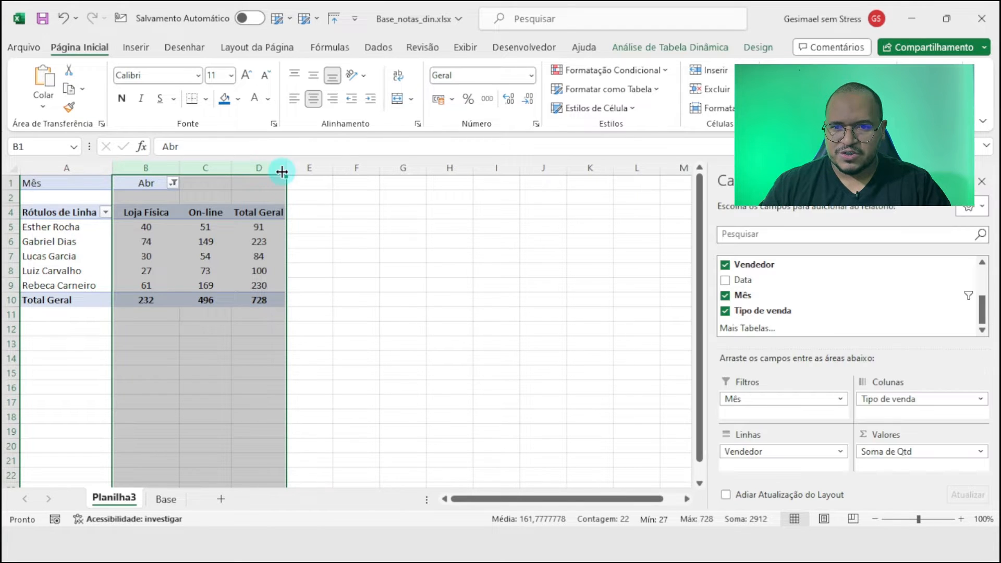
left_click_drag(151, 167, 245, 167)
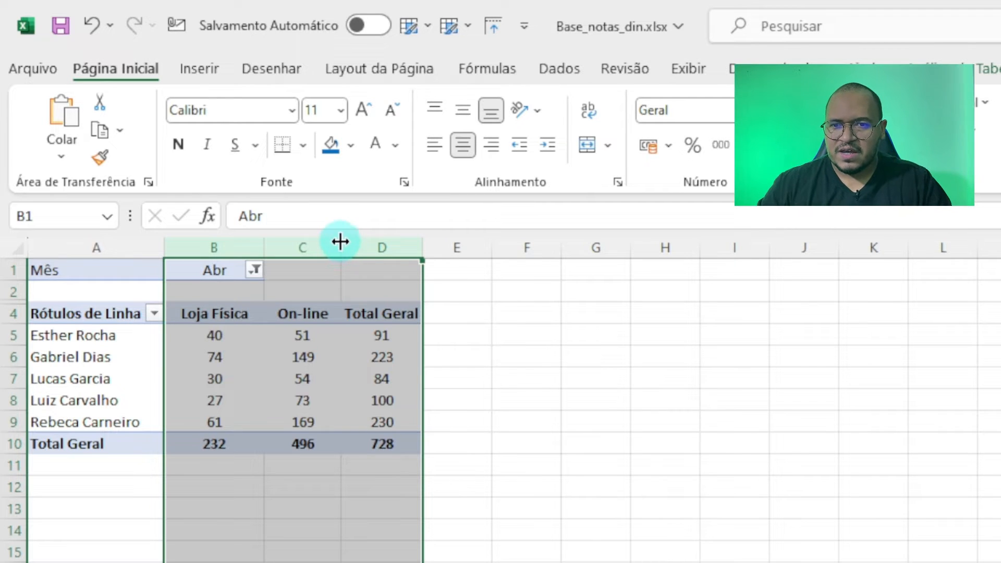
left_click_drag(341, 247, 350, 246)
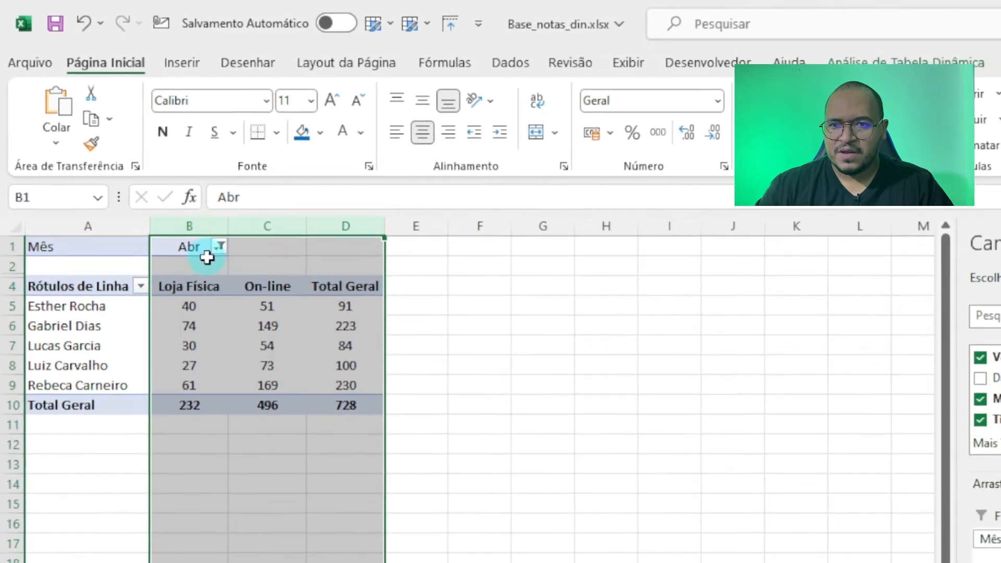
left_click(240, 270)
key("Escape")
left_click(469, 291)
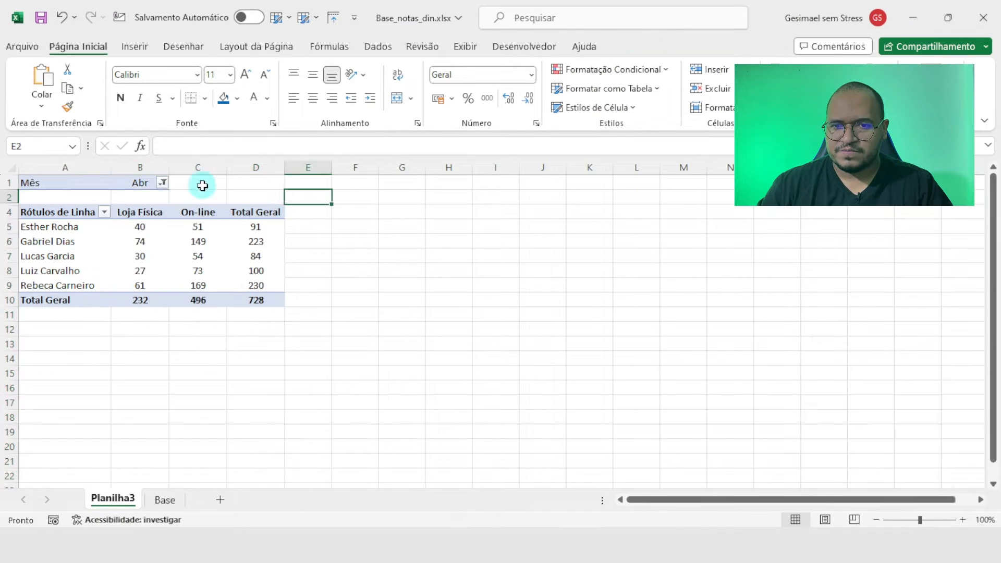
Step: Filter the PivotTable by the month Mar only, and select the last seller's Total Geral cell, D9
left_click(160, 183)
left_click(163, 183)
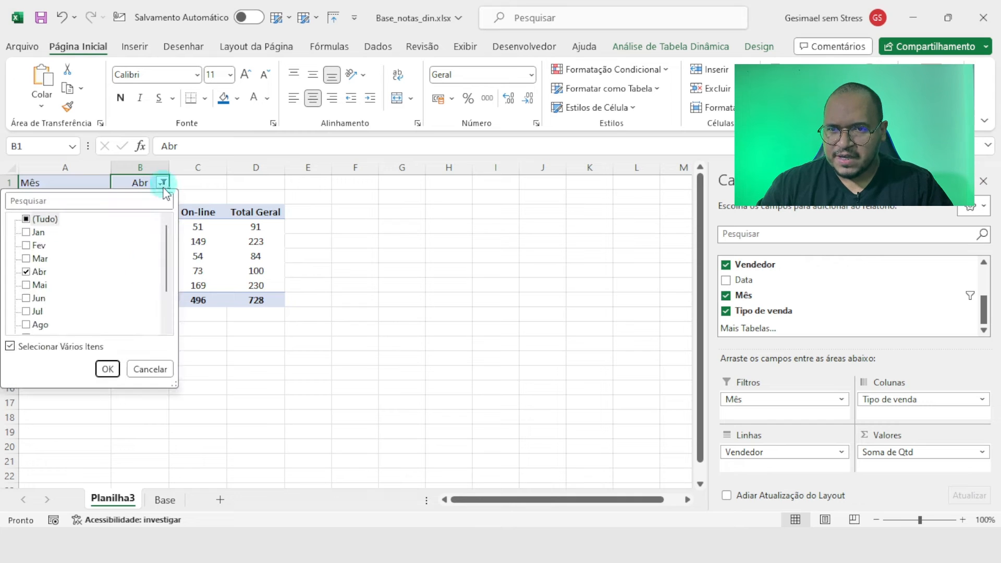
left_click(27, 272)
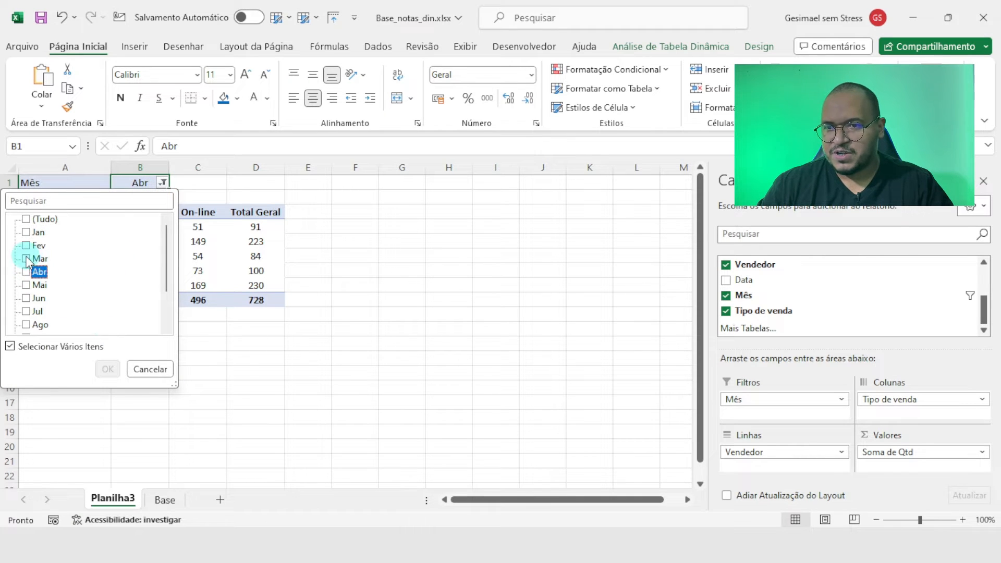
left_click(107, 368)
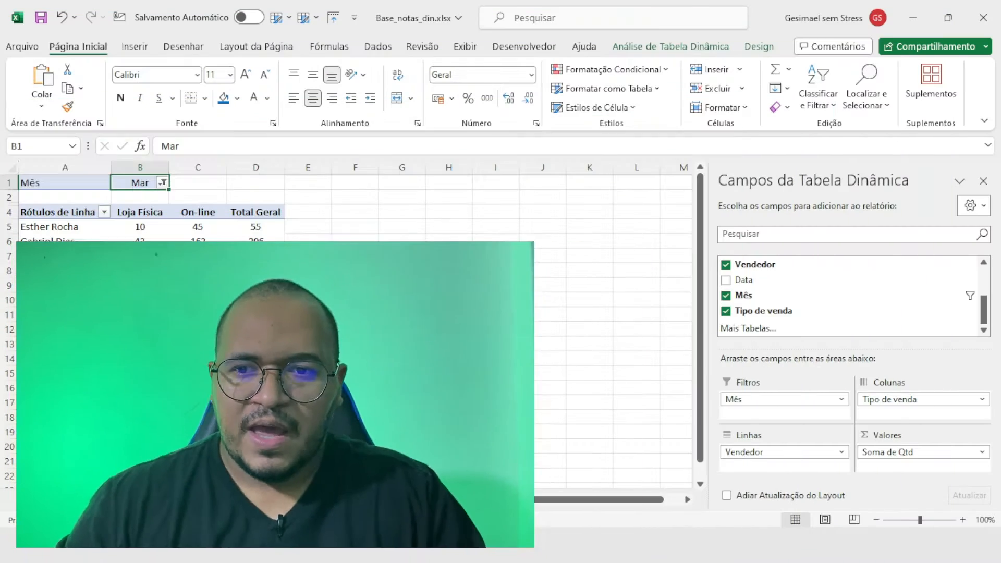
left_click(261, 284)
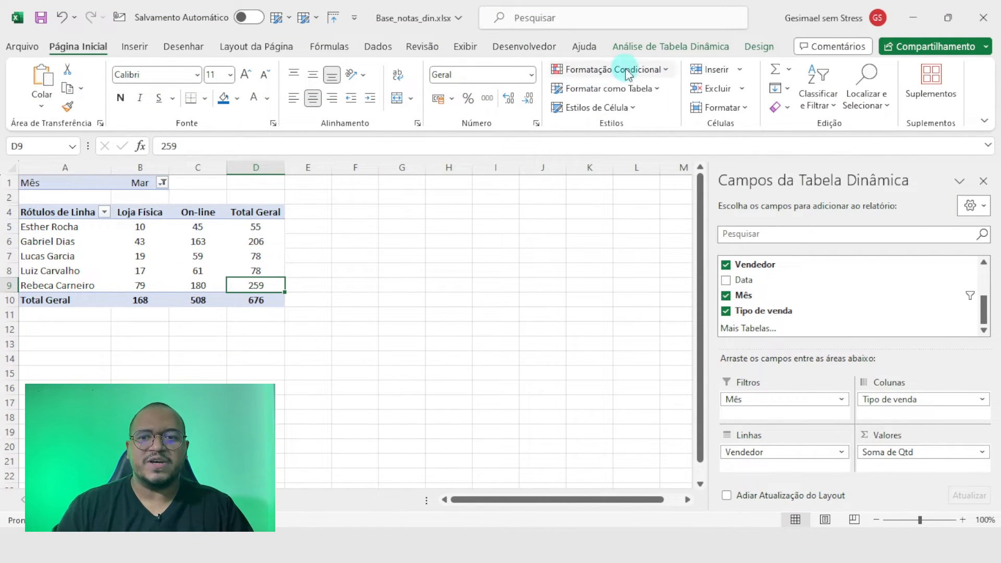
Step: Apply the lighter blue style from the first row of the Média group to the PivotTable
left_click(173, 242)
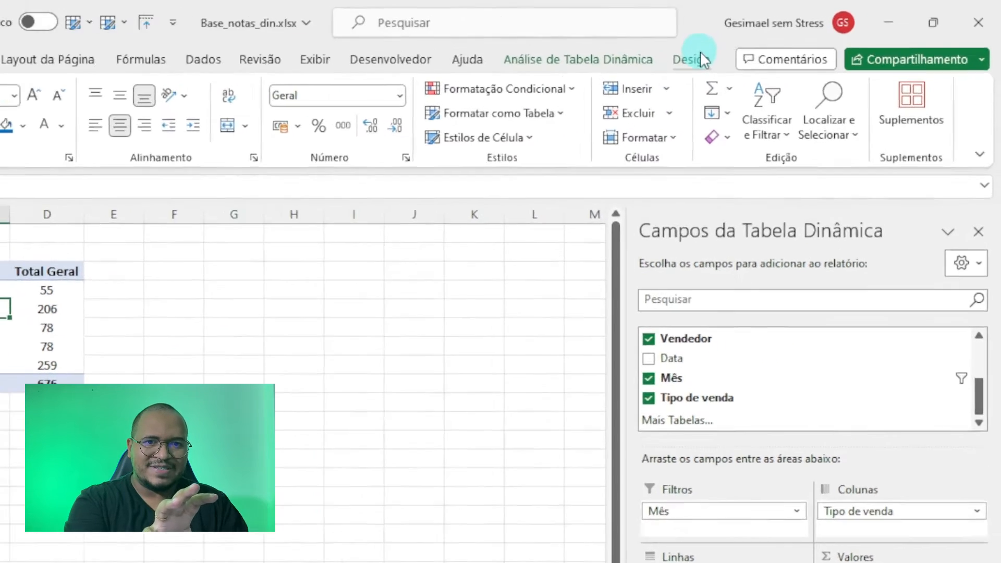
left_click(760, 46)
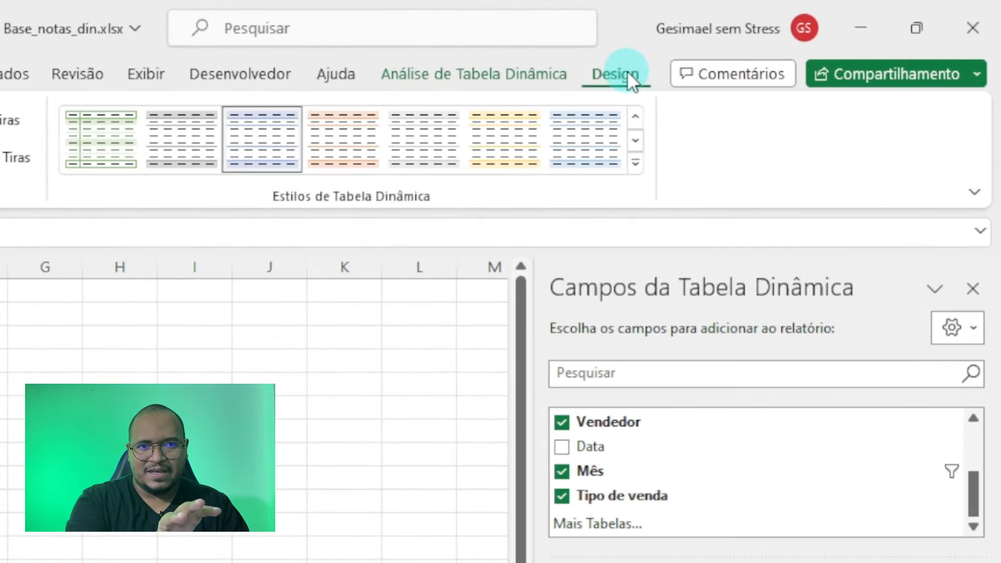
left_click(635, 163)
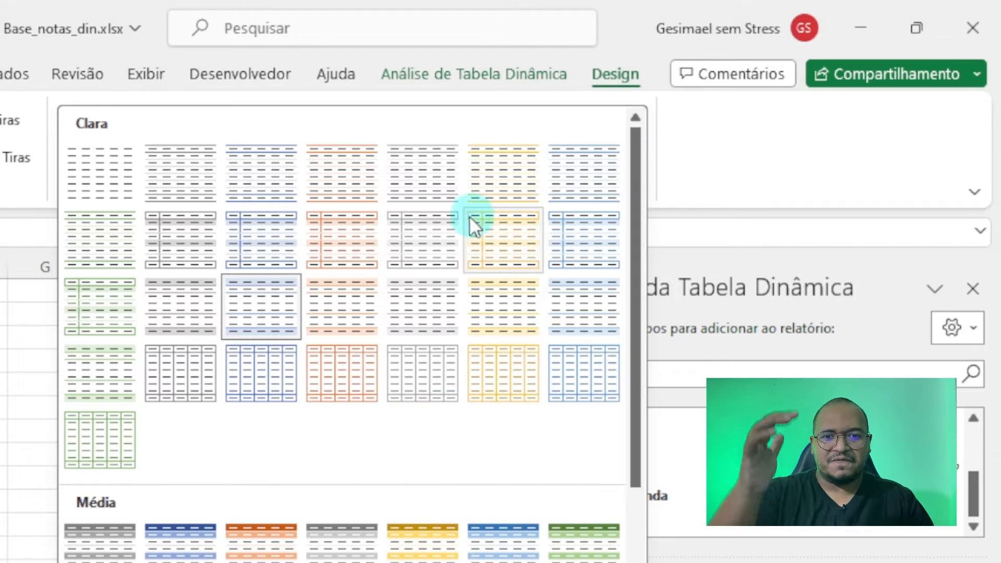
scroll(469, 216, "down", 5)
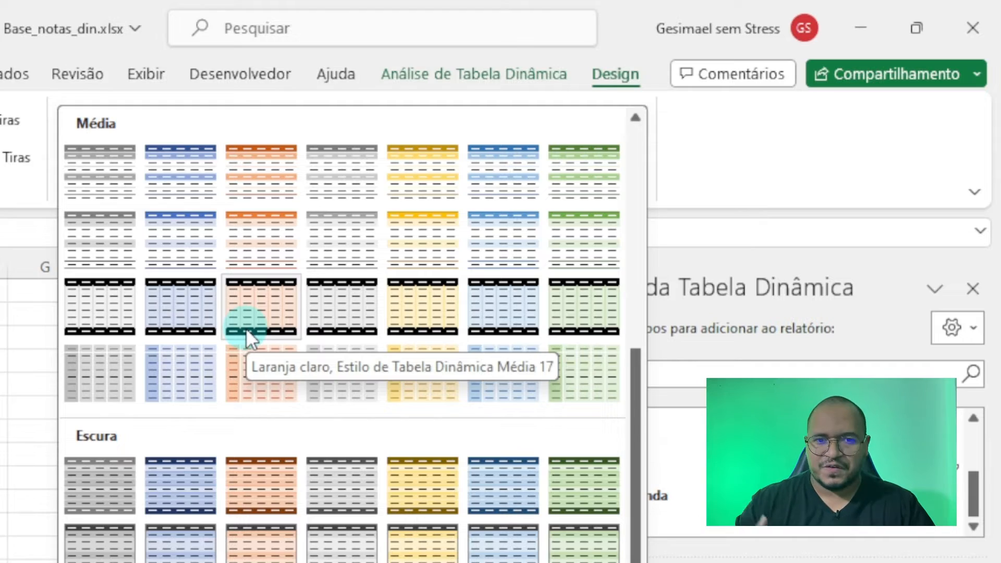
scroll(472, 367, "up", 5)
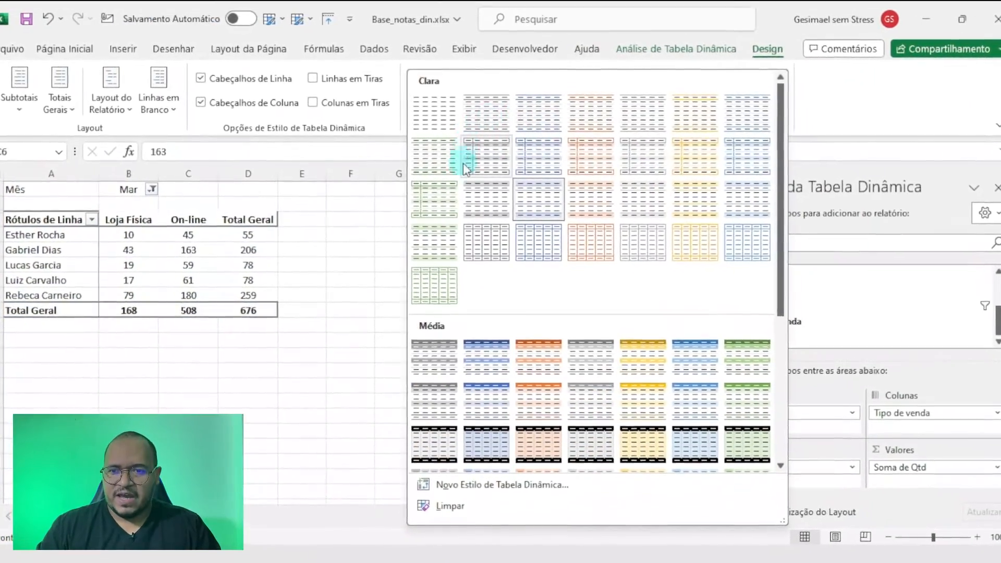
scroll(573, 293, "down", 3)
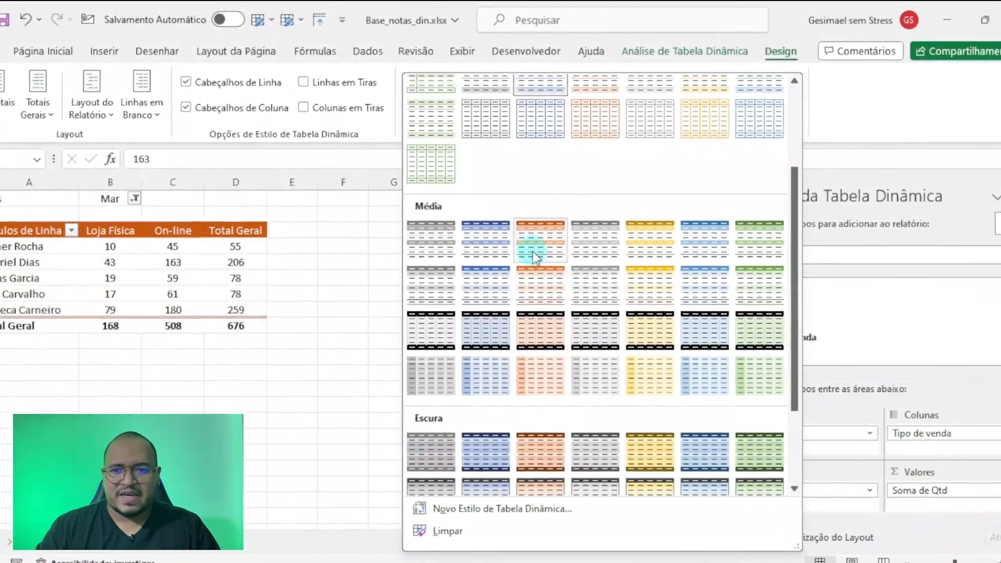
scroll(574, 276, "down", 3)
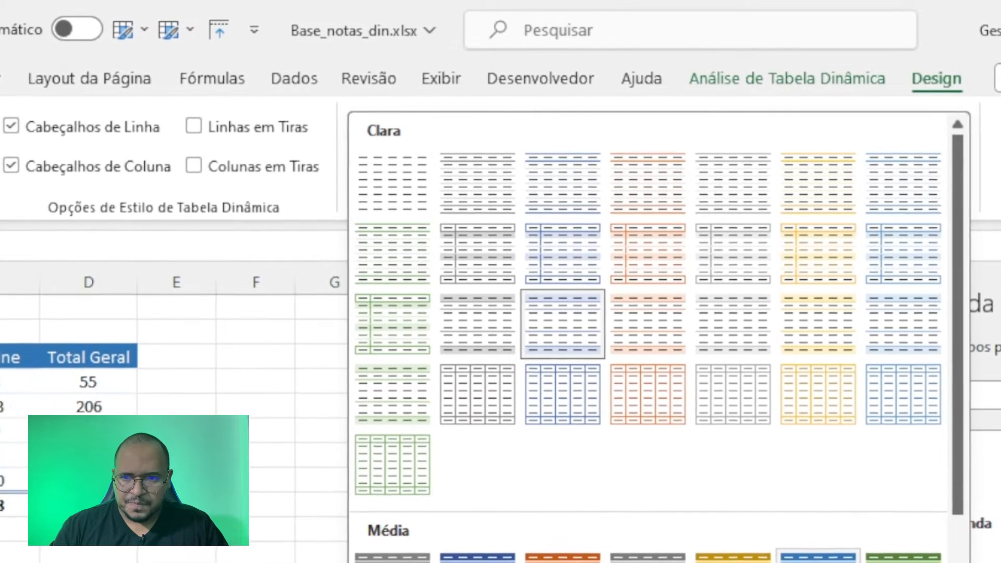
left_click(818, 556)
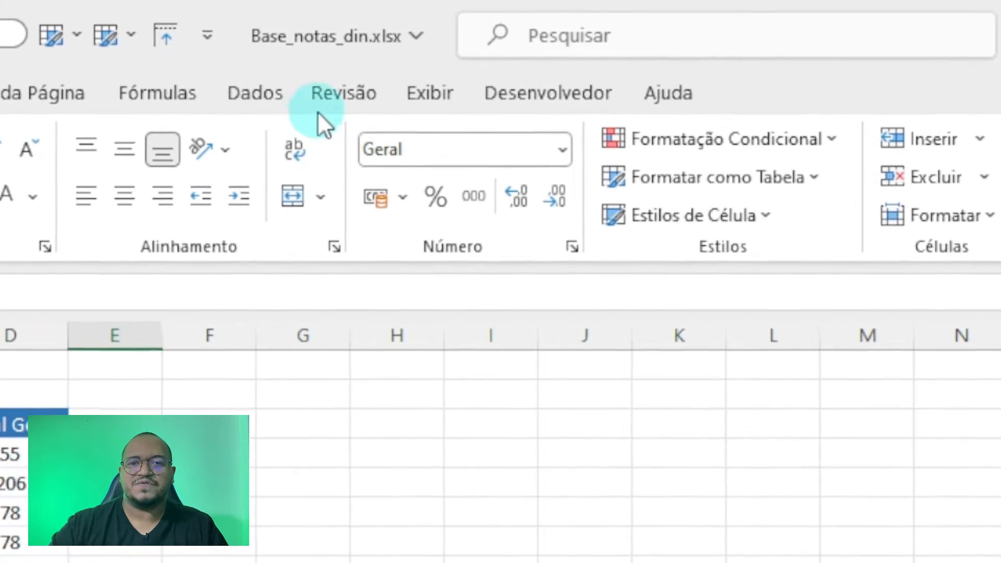
Step: Hide the gridlines on the worksheet and select an empty cell outside the PivotTable
left_click(419, 101)
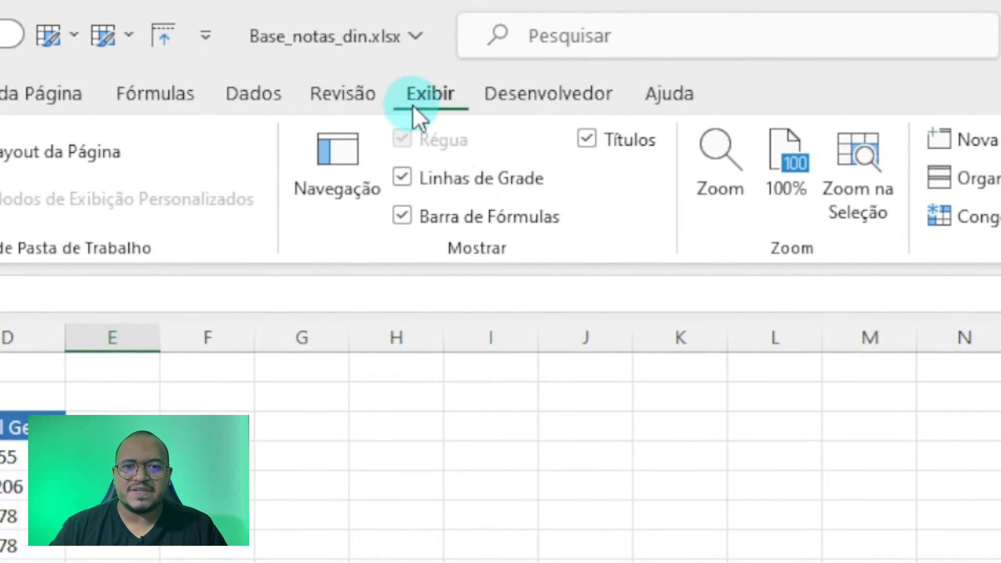
left_click(407, 176)
left_click(585, 562)
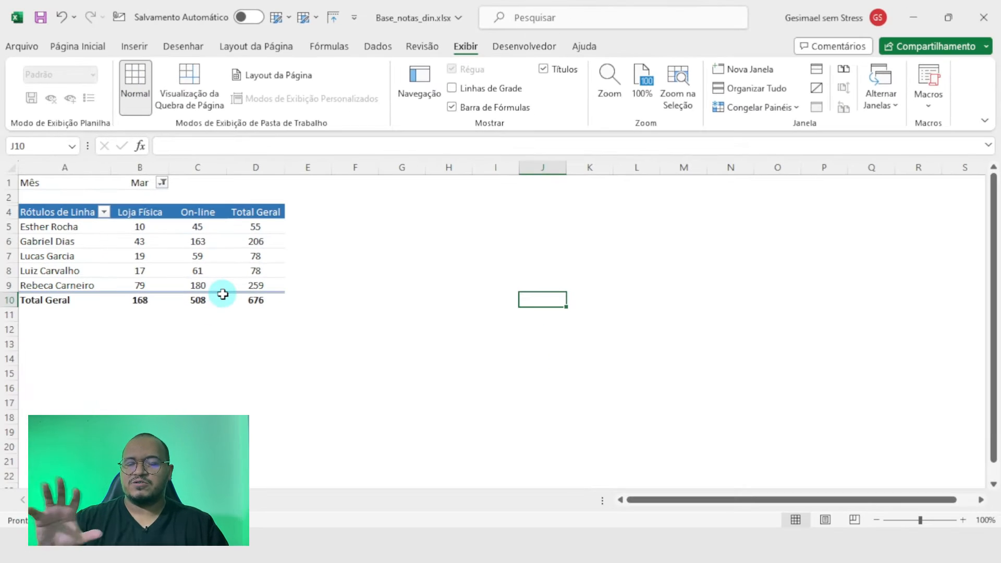
mouse_move(223, 295)
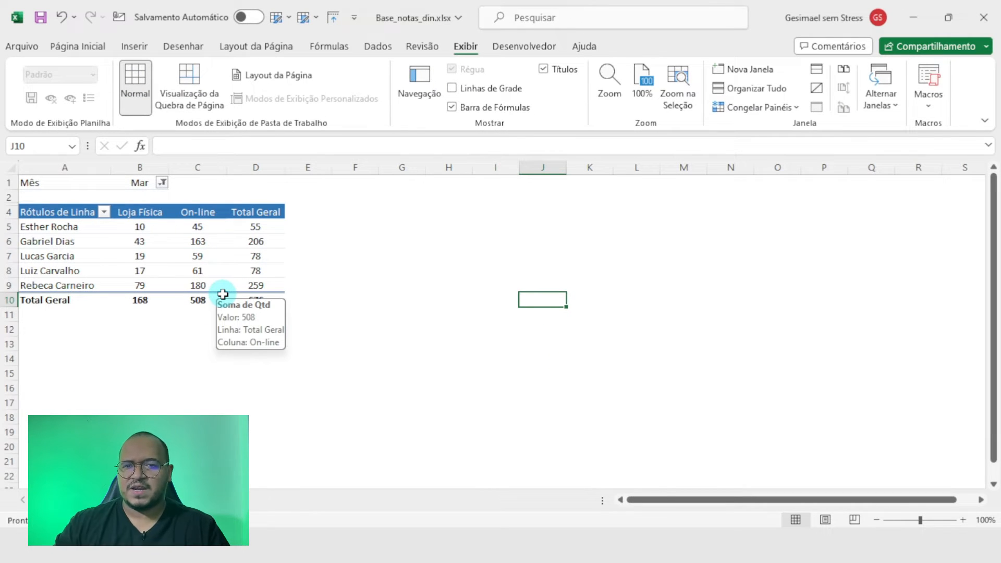
Step: Move Tipo de venda from the columns to the rows below Vendedor, and reset the Mês filter to all months
left_click(197, 255)
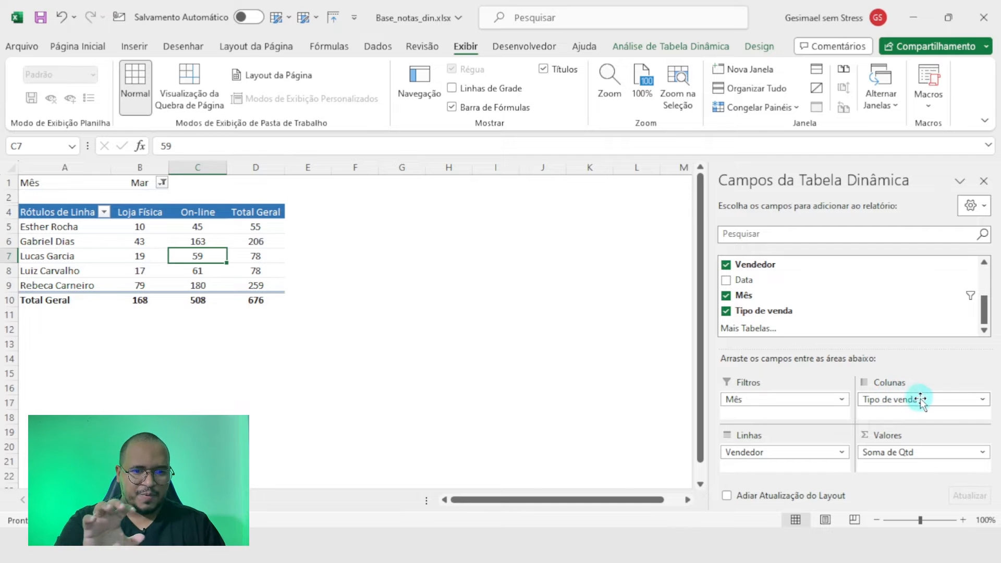
left_click_drag(920, 401, 774, 467)
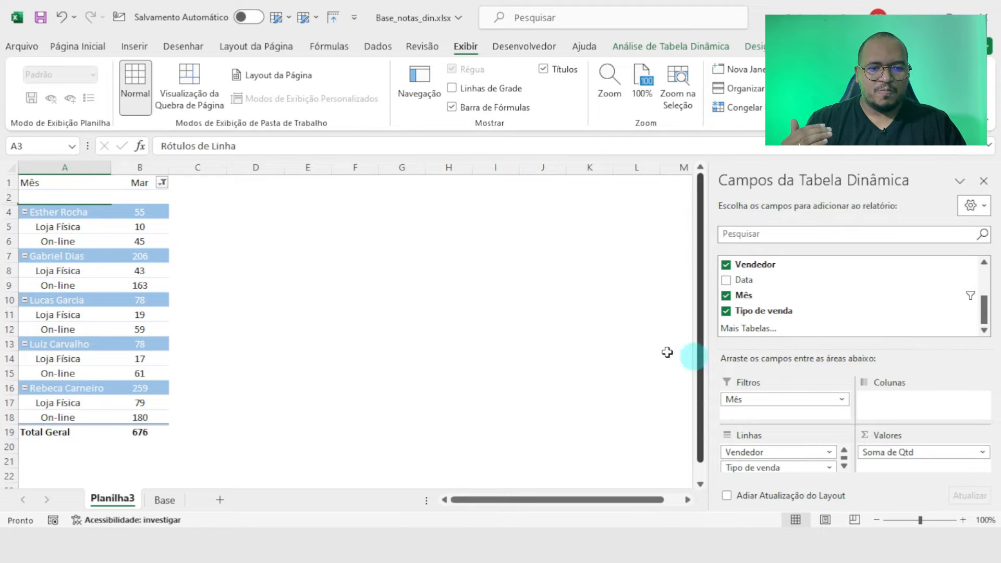
left_click(163, 182)
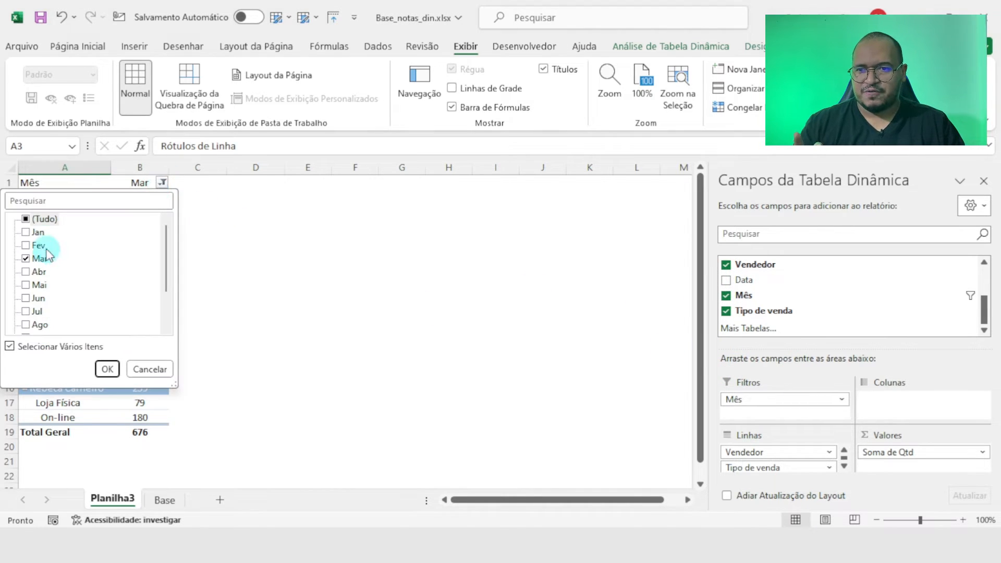
left_click(26, 219)
left_click(108, 370)
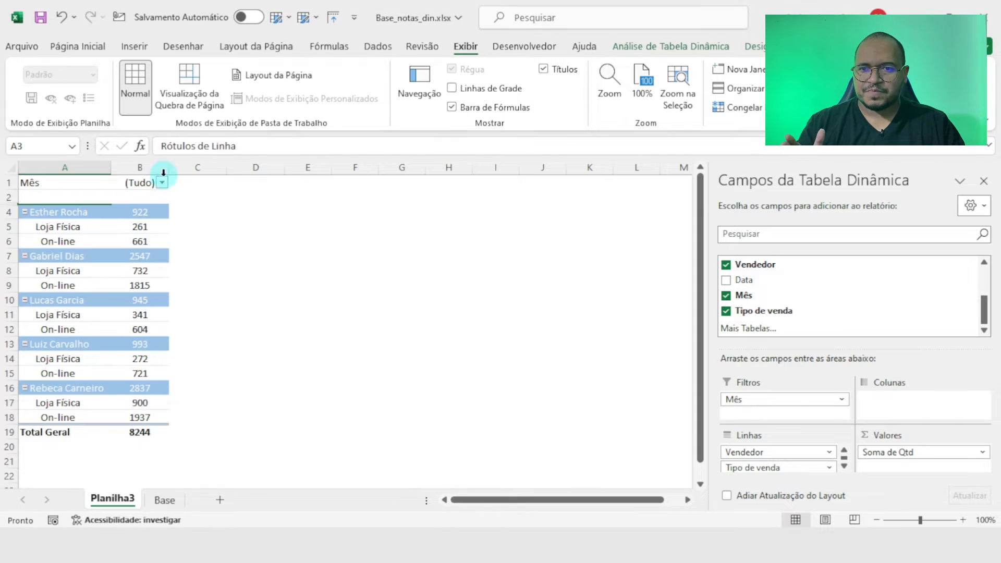
Step: Move the Mês field from the filters to the columns, and select an empty cell below the PivotTable
left_click_drag(761, 392, 913, 400)
left_click(346, 479)
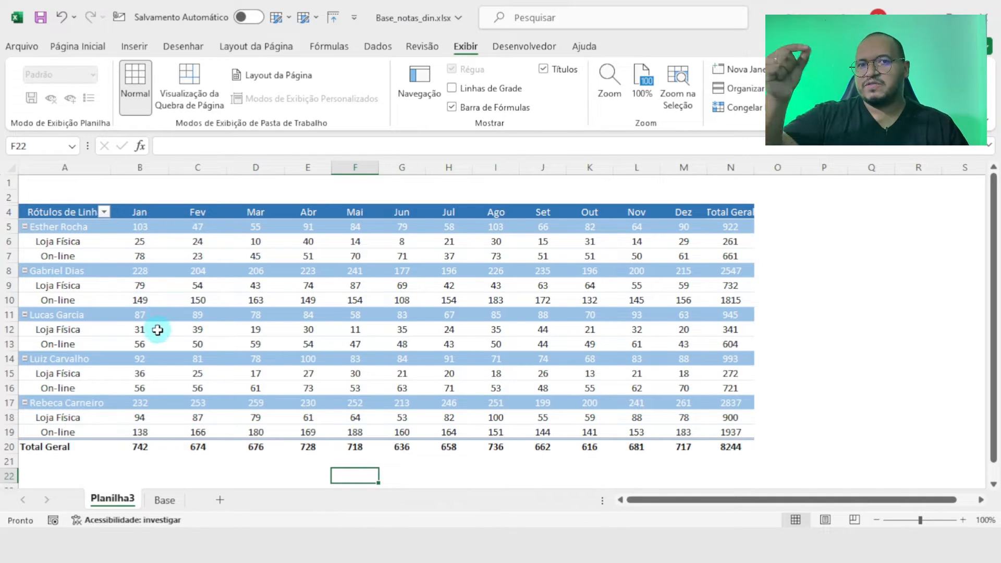
mouse_move(157, 326)
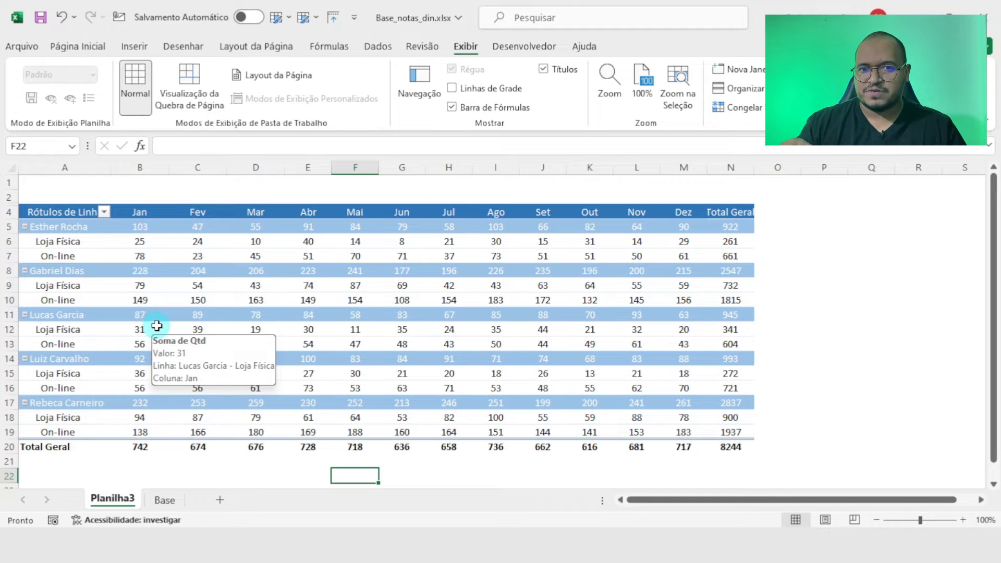
Step: Collapse the Tipo de venda details of the first three sellers one by one
right_click(49, 230)
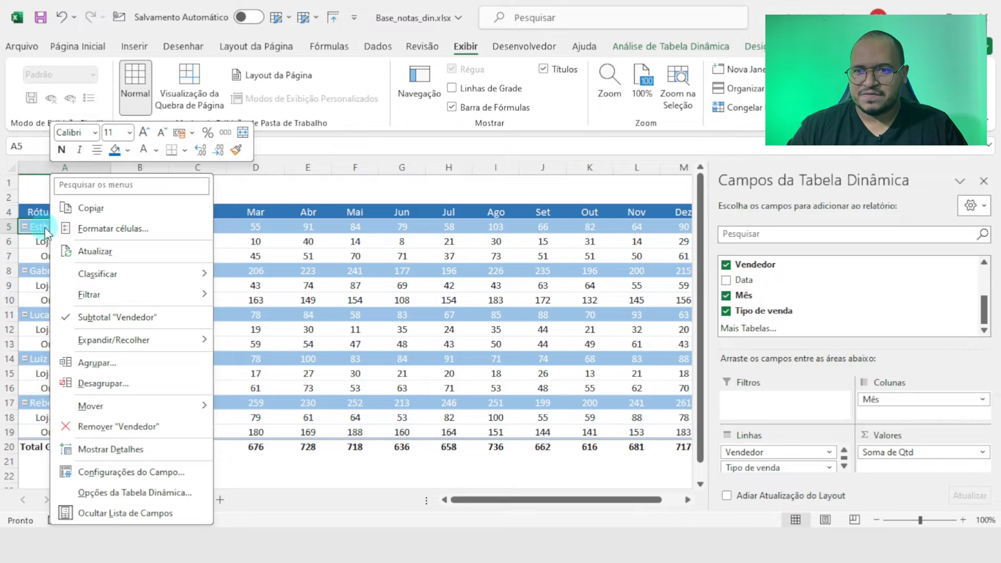
left_click(33, 230)
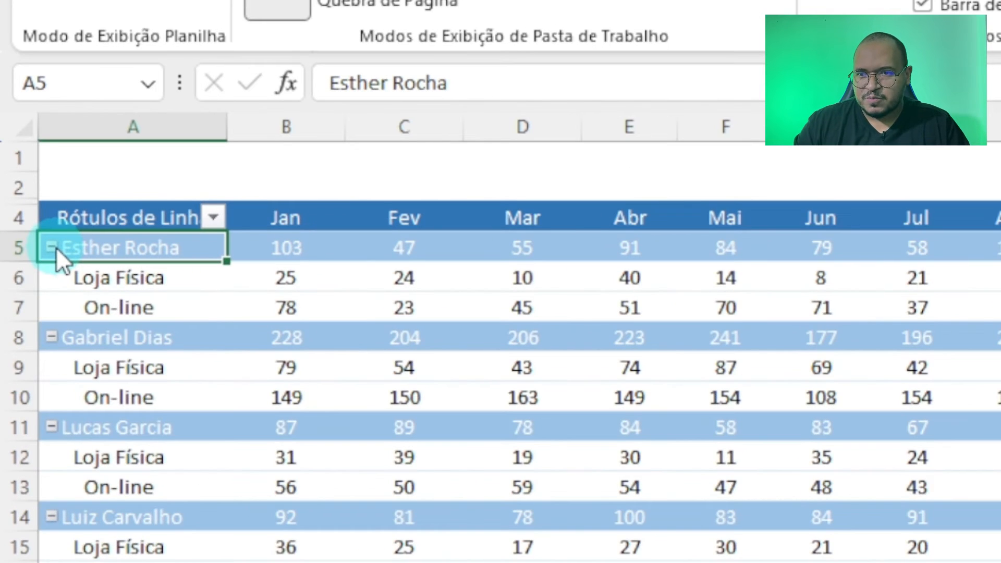
left_click(24, 226)
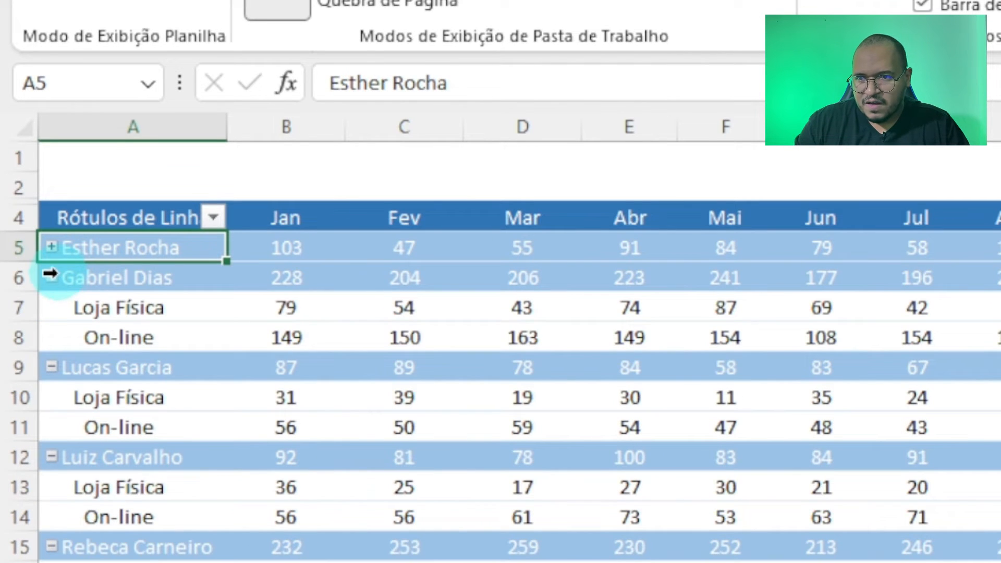
left_click(51, 276)
left_click(52, 306)
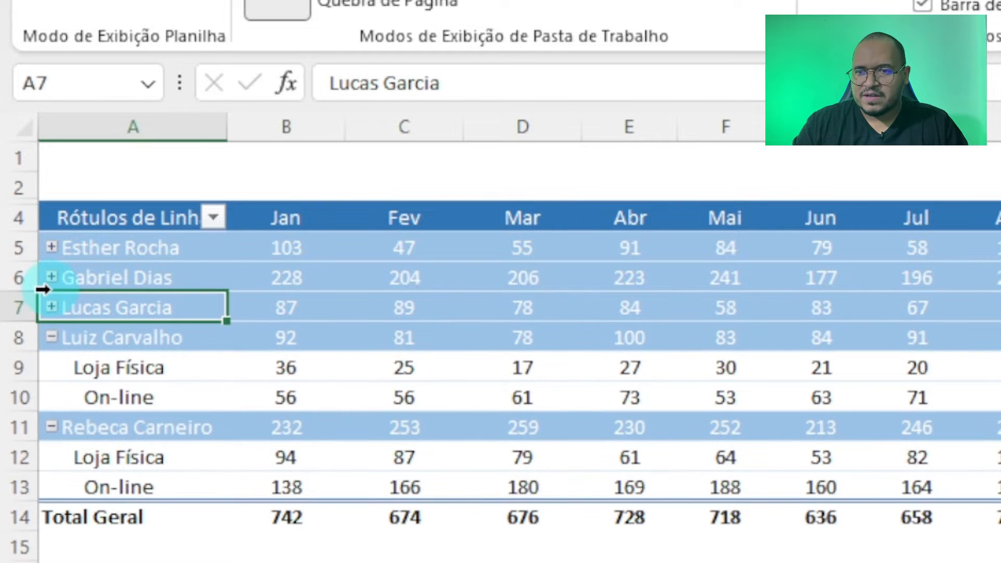
Step: Expand the entire Vendedor field so every seller shows its Tipo de venda rows
right_click(111, 253)
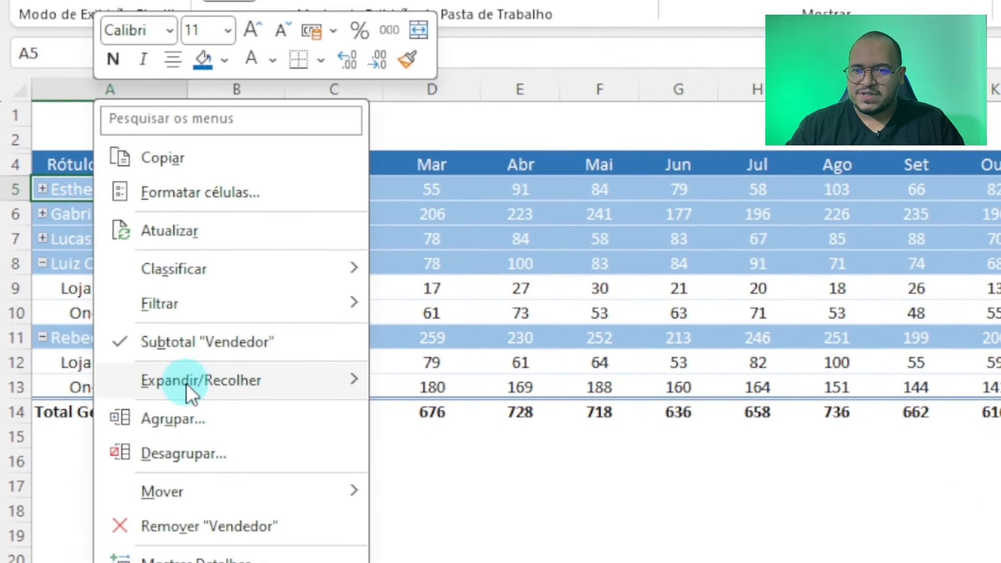
mouse_move(229, 481)
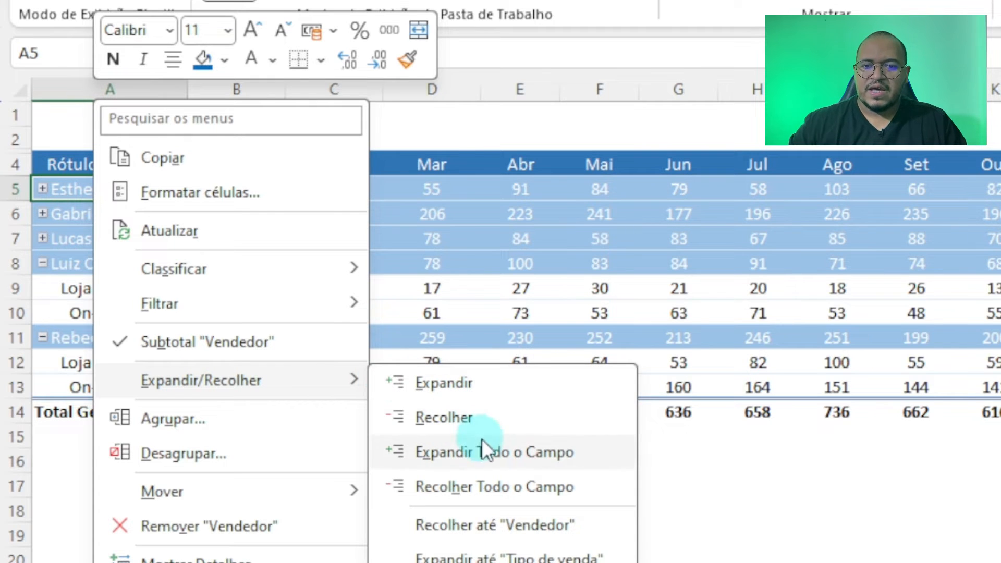
left_click(505, 458)
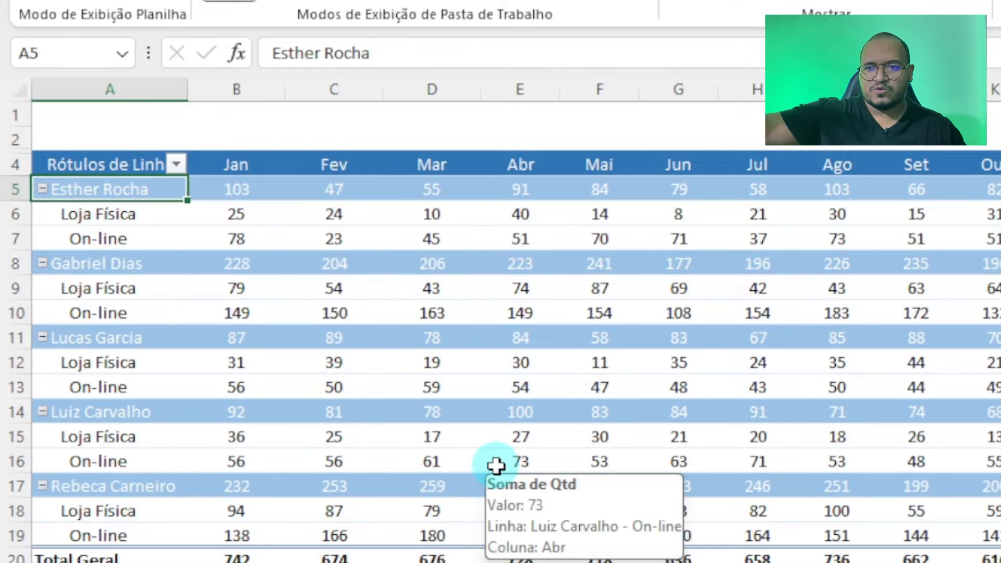
Step: Collapse the entire Vendedor field so only the seller rows show, and select an empty cell
right_click(98, 192)
mouse_move(220, 390)
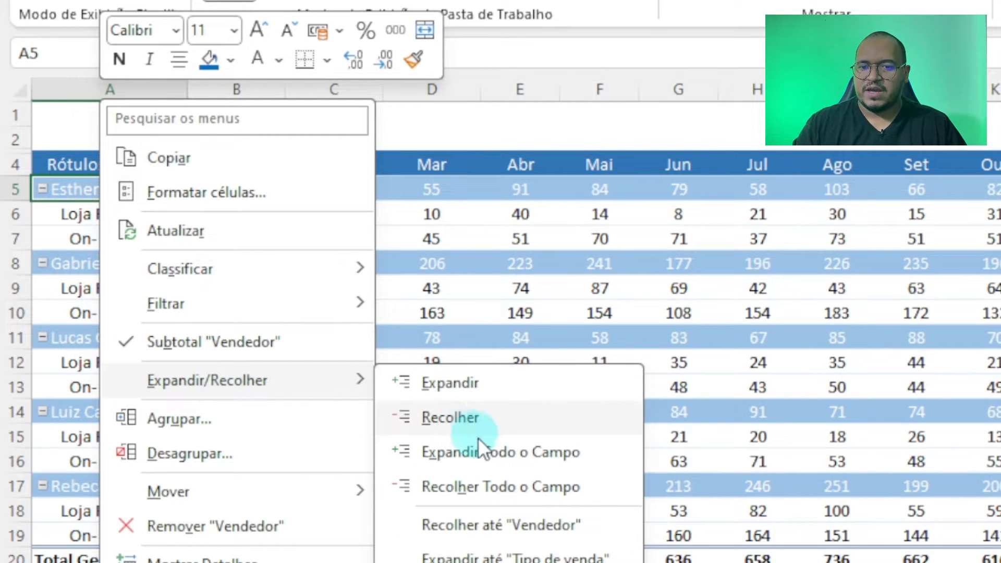
left_click(521, 480)
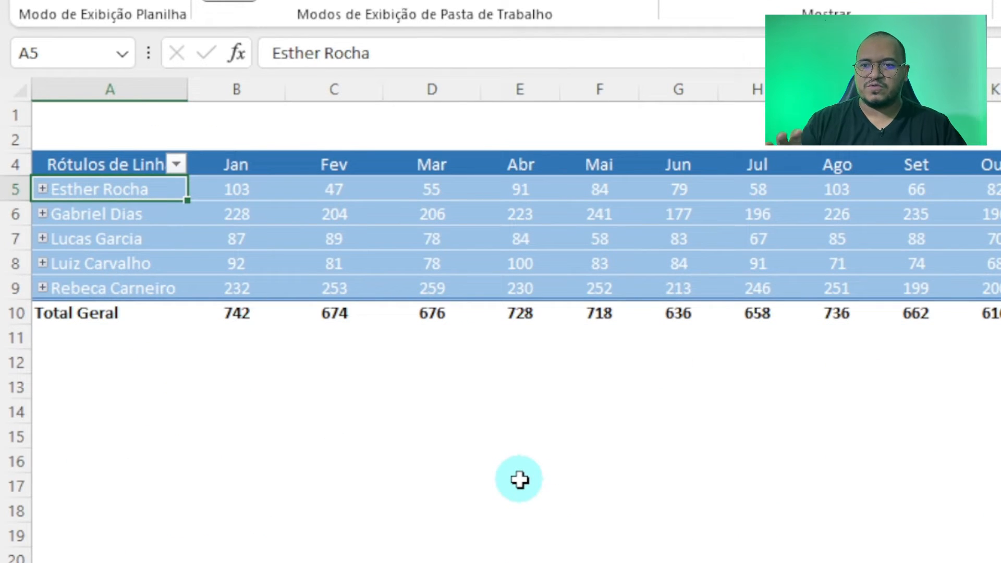
left_click(520, 480)
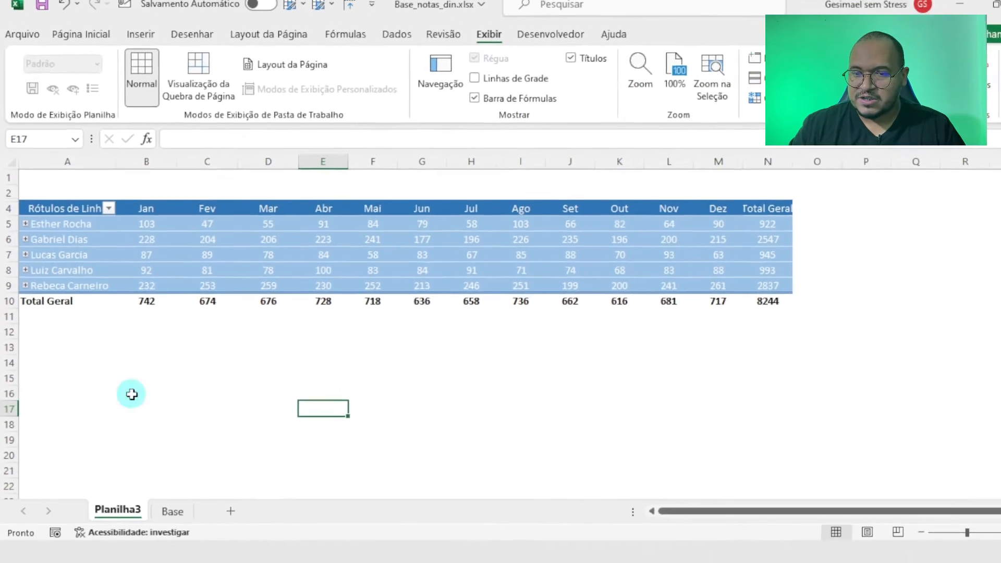
Step: Expand the entire Vendedor field again from the first seller's row label
left_click(57, 227)
right_click(56, 225)
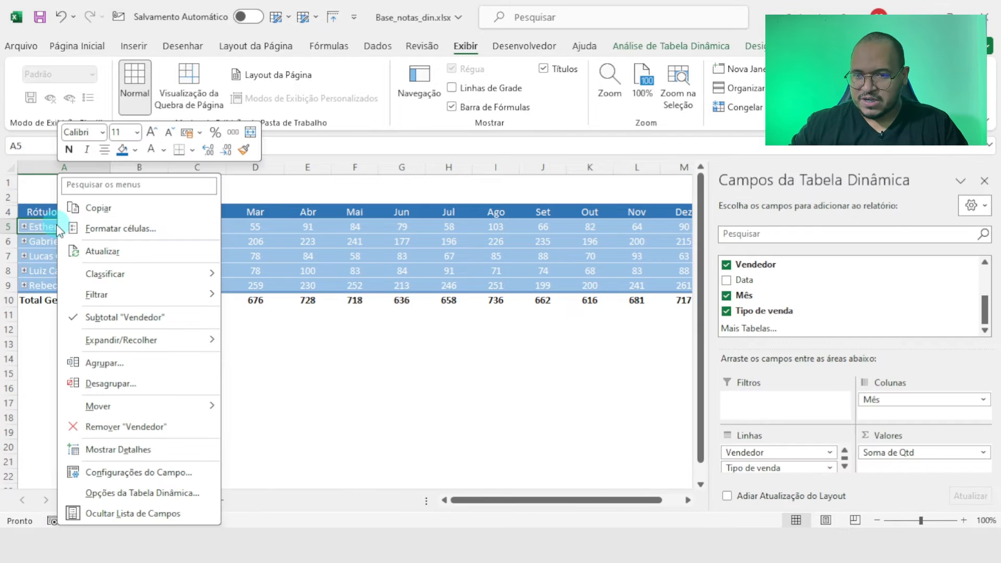
mouse_move(112, 342)
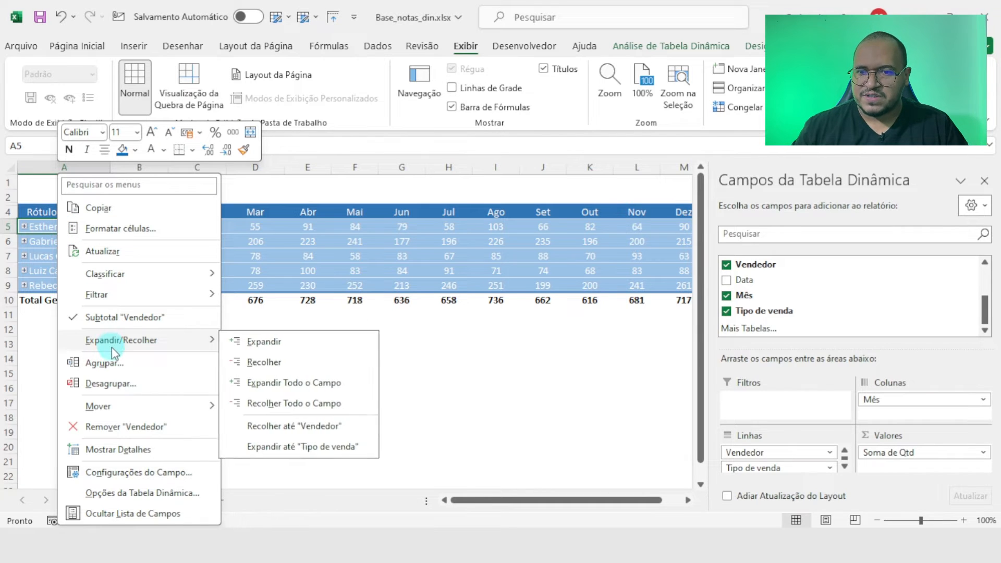
left_click(263, 382)
Step: Give the month columns B to M the same narrower width, and select an empty cell beside the PivotTable
left_click_drag(156, 168, 605, 186)
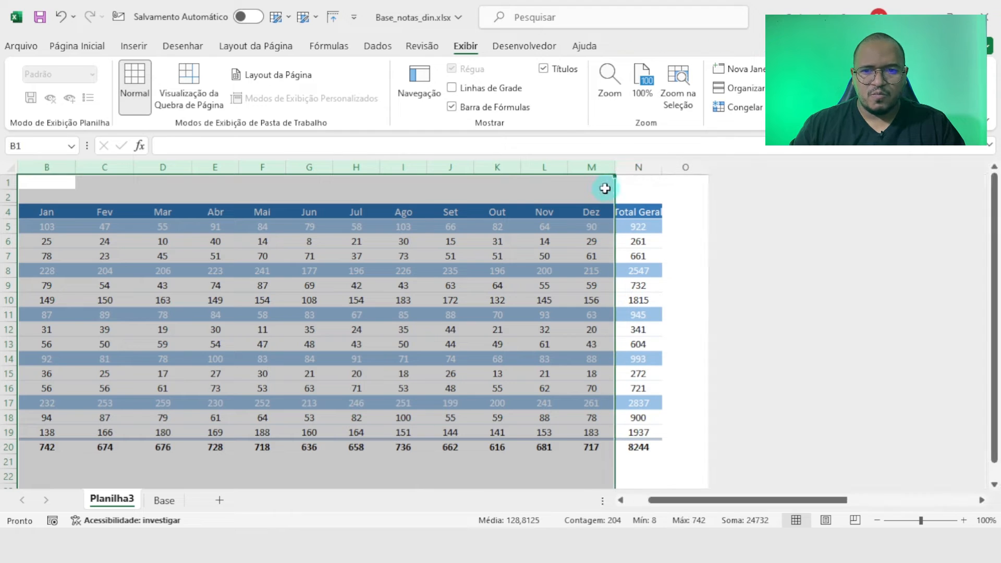
mouse_move(68, 174)
left_mouse_down()
mouse_move(72, 160)
mouse_move(62, 166)
left_mouse_up()
left_click(683, 502)
left_click_drag(683, 501, 632, 501)
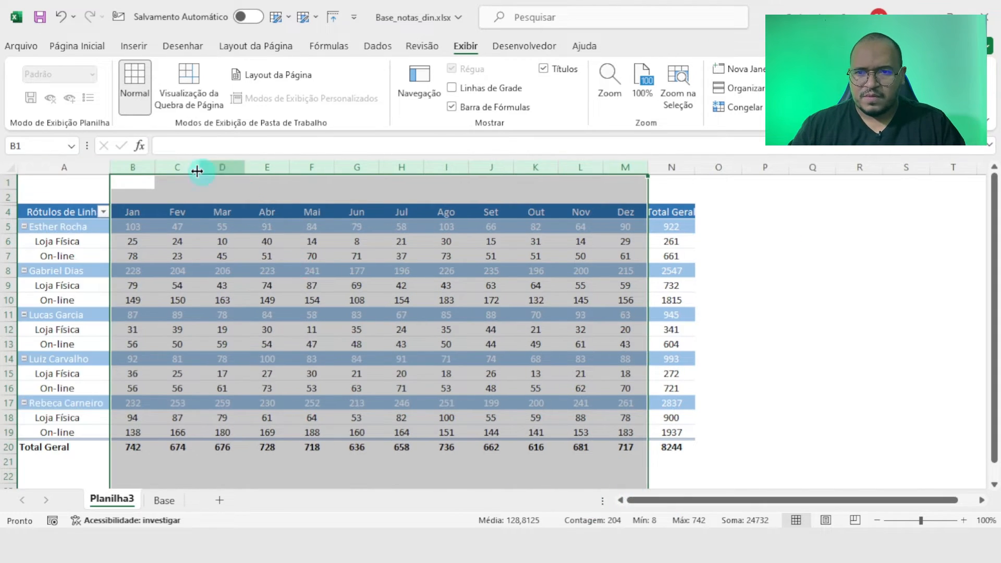
left_click_drag(153, 167, 148, 168)
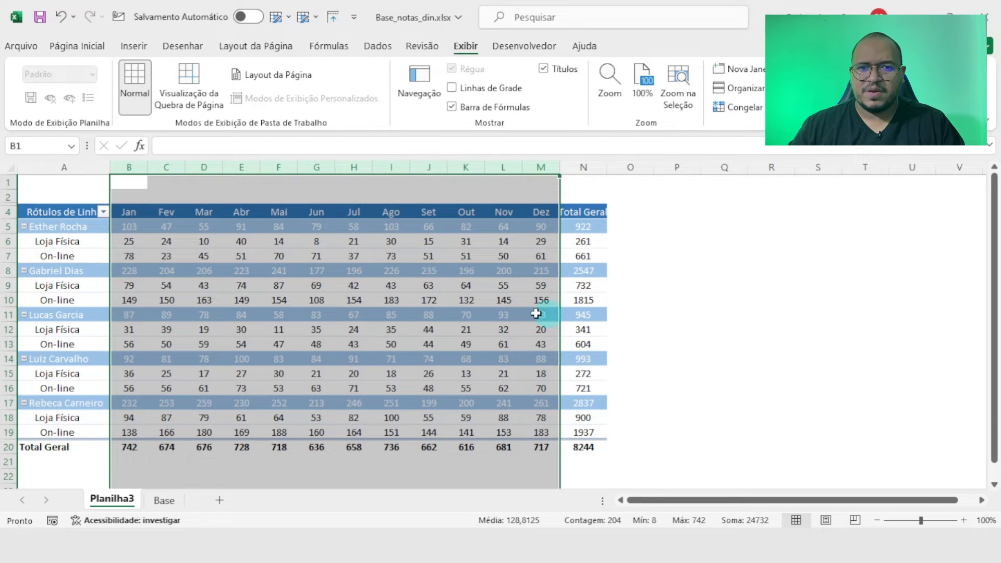
left_click(695, 335)
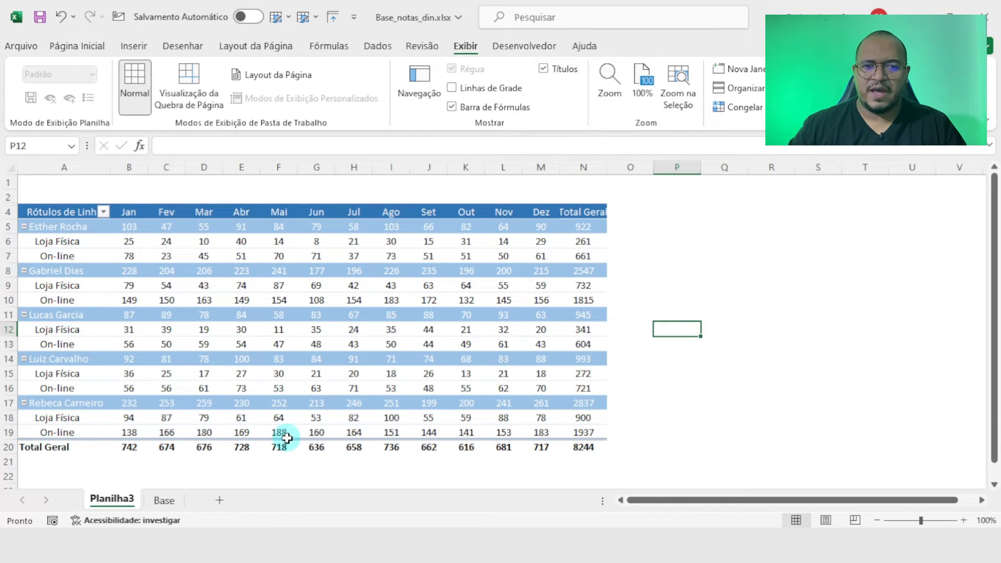
mouse_move(594, 266)
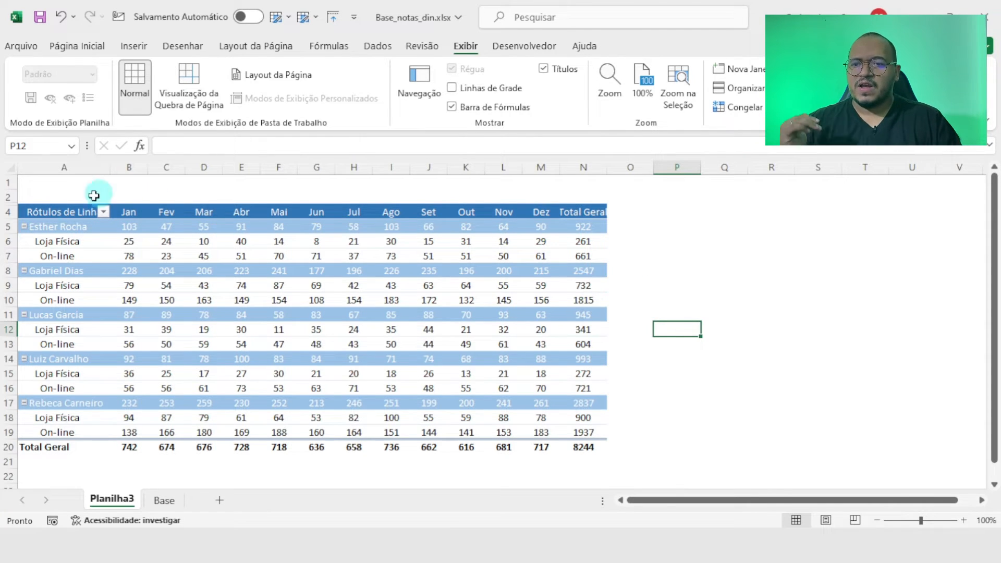
left_click(704, 211)
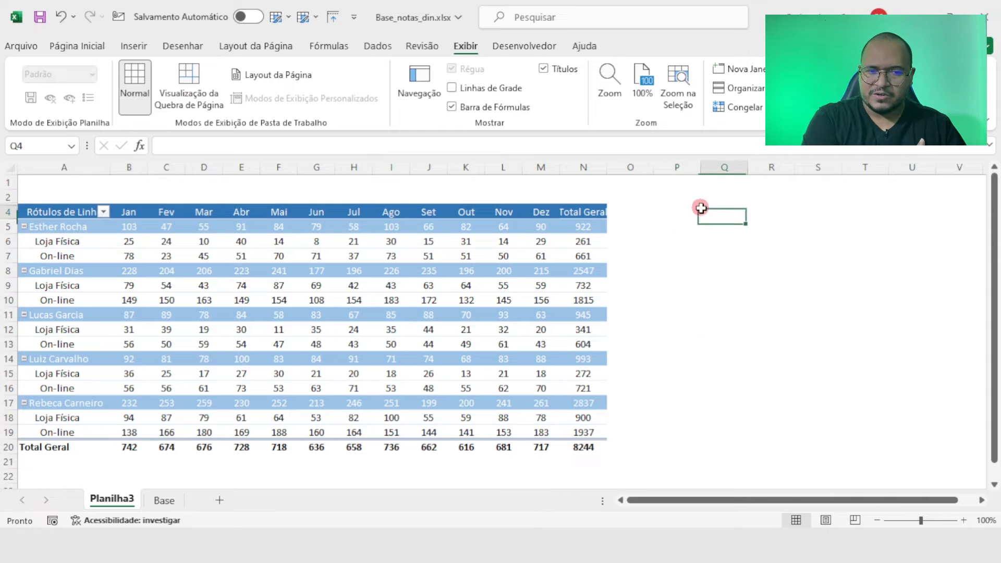
Step: Create a PivotTable from the base_notas table on the Base sheet, placing it on a new worksheet
left_click(164, 501)
left_click(150, 266)
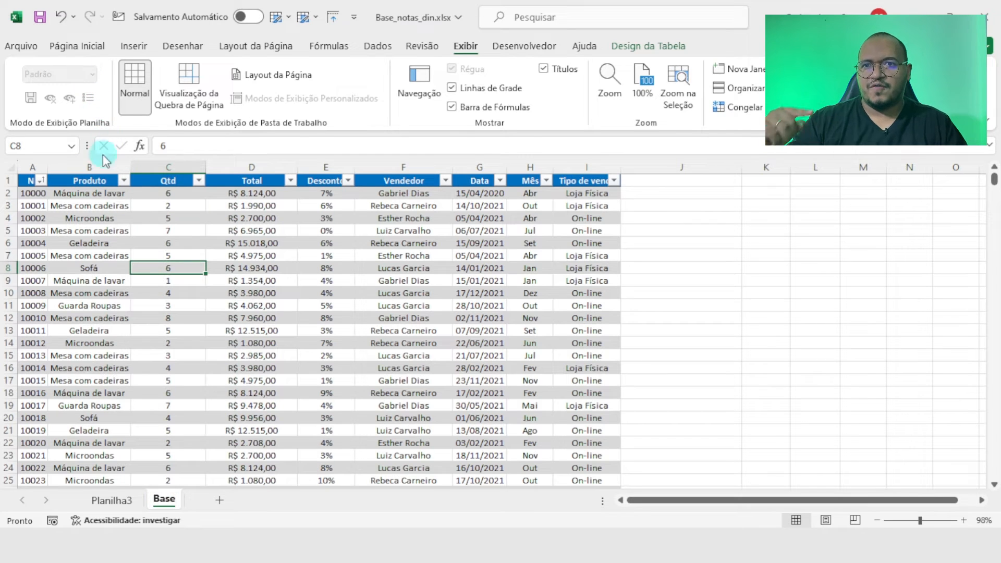
left_click(134, 46)
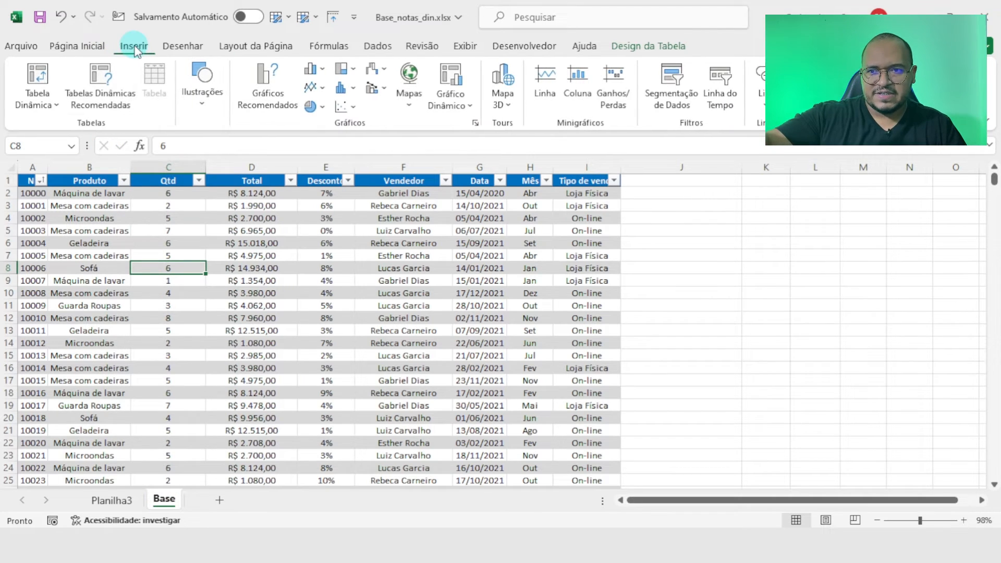
left_click(34, 81)
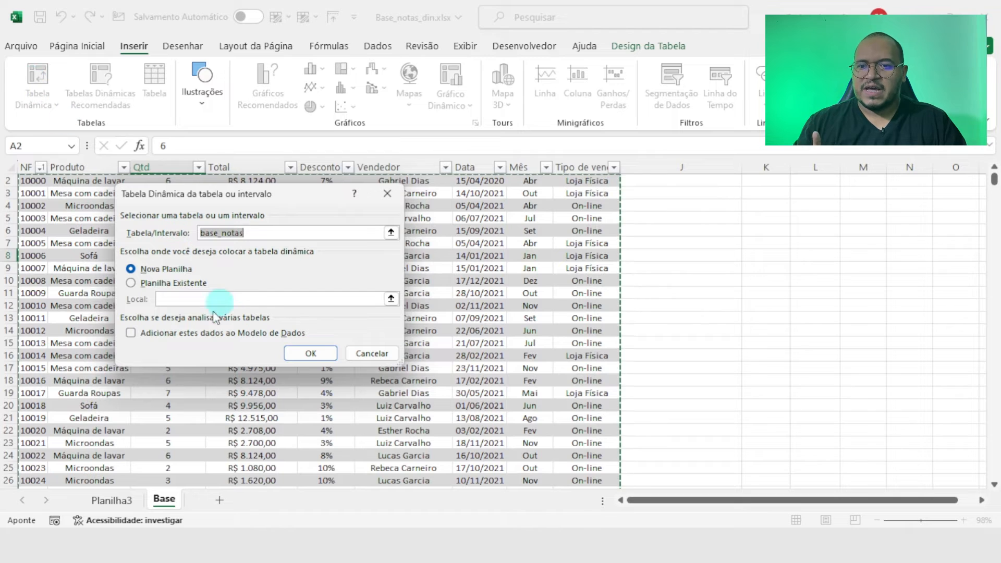
left_click(305, 353)
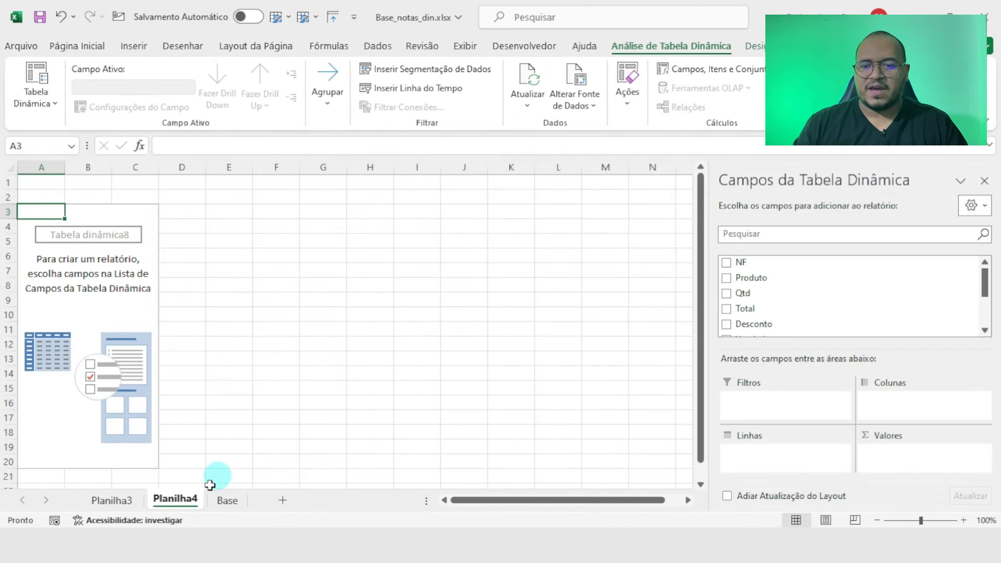
Step: Delete the worksheet Planilha4 that holds the empty PivotTable
left_click(134, 504)
left_click(174, 501)
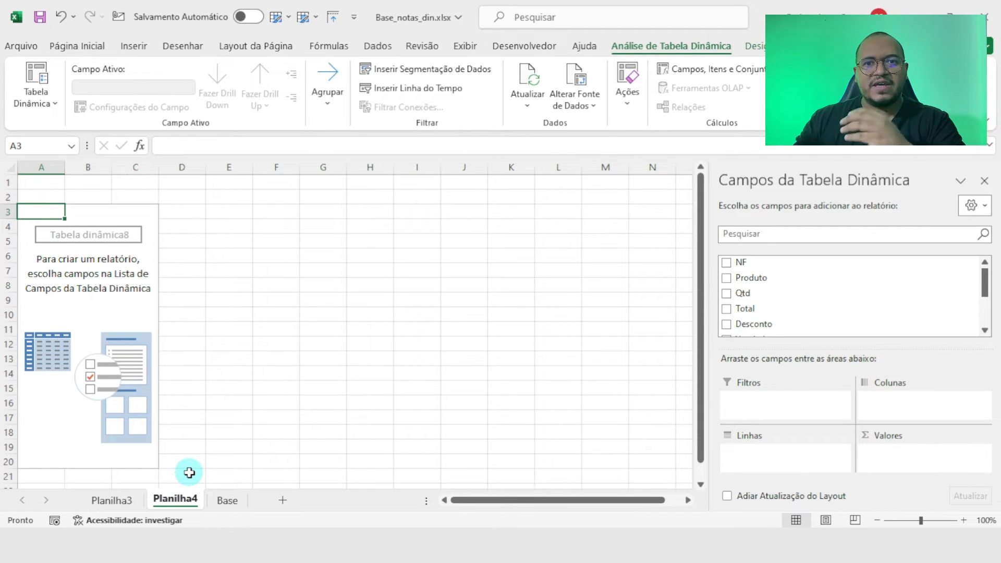
left_click(112, 499)
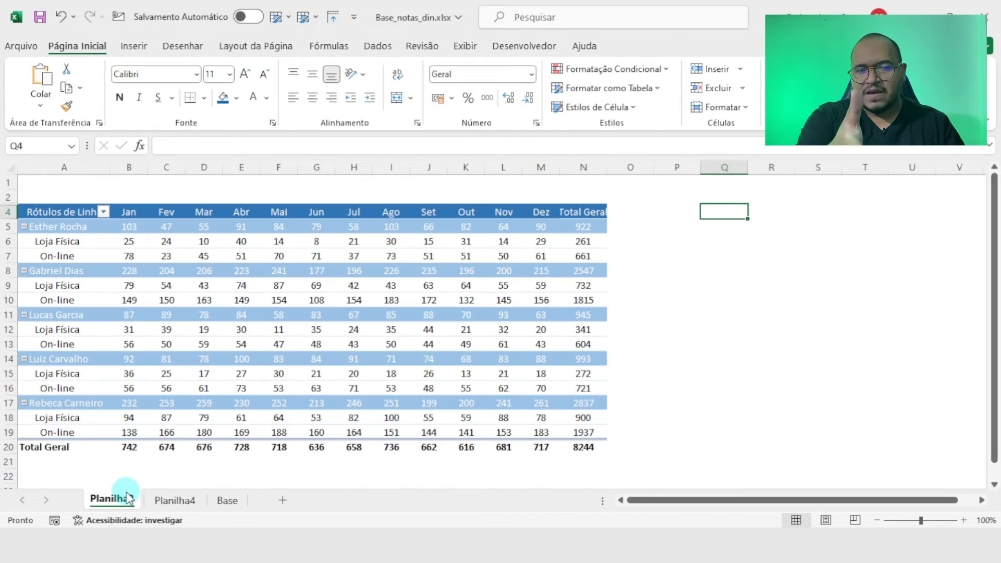
left_click(227, 502)
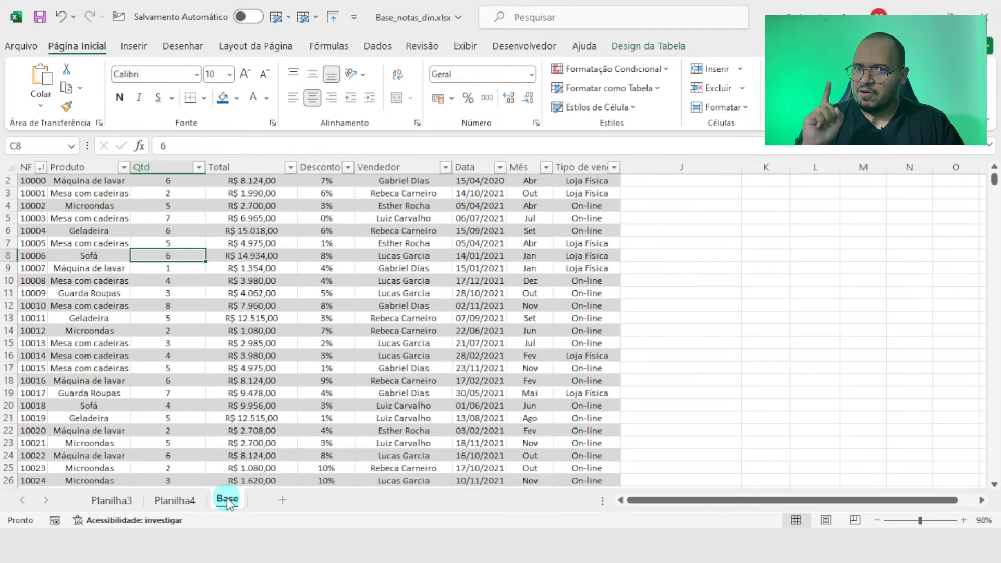
left_click(174, 501)
right_click(174, 500)
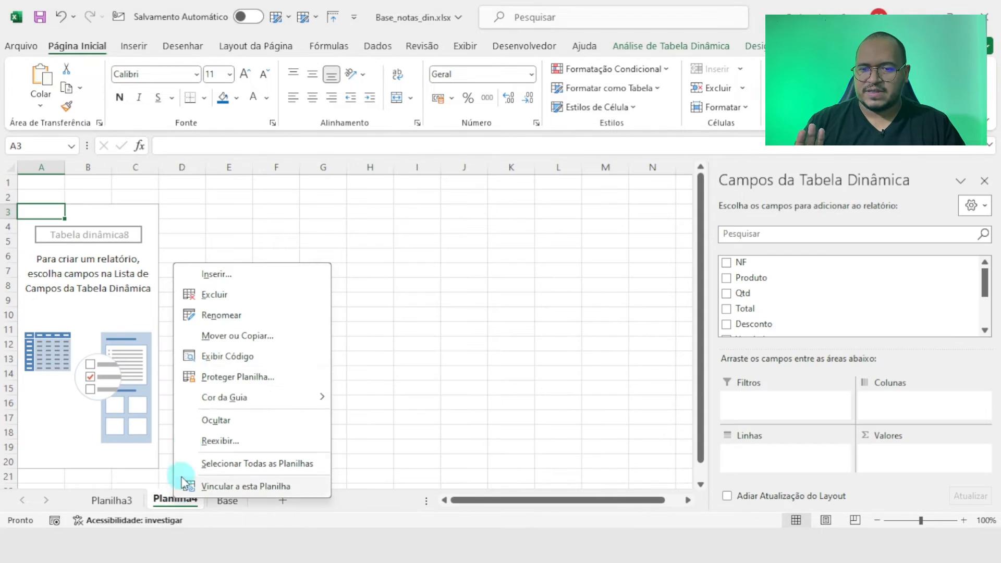
left_click(202, 295)
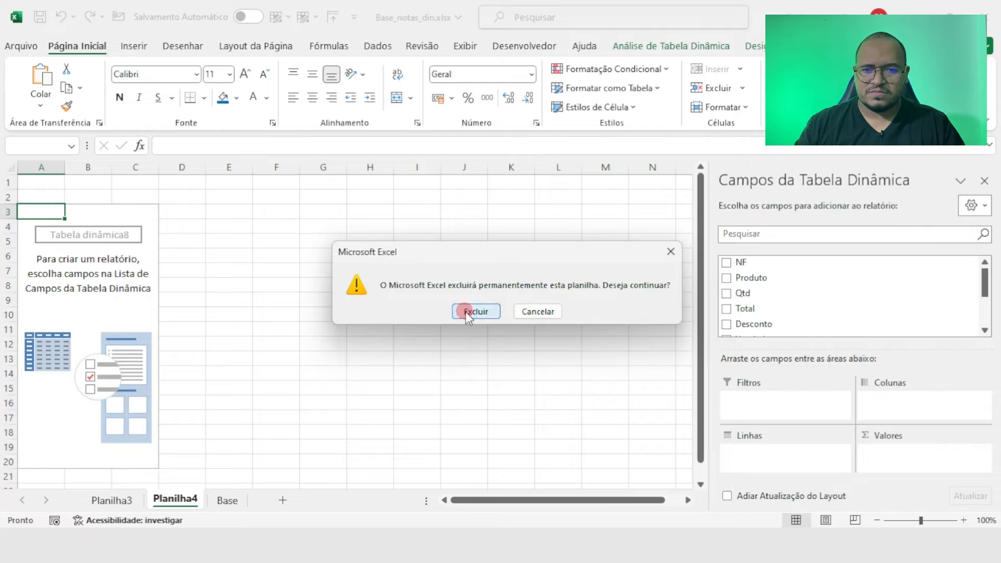
left_click(465, 311)
Step: Create a PivotTable from base_notas on the existing worksheet Planilha3 at cell Q4
left_click(166, 324)
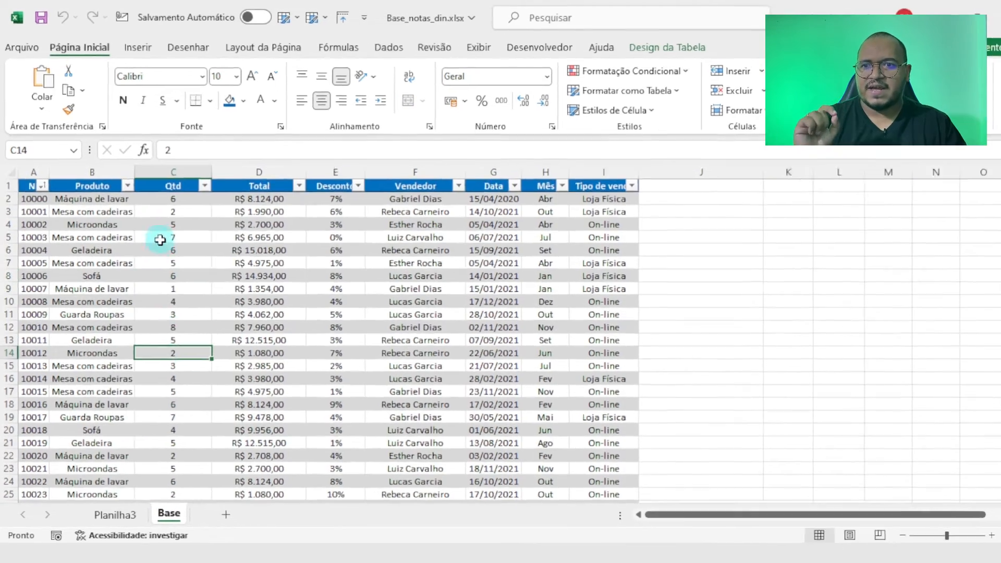
left_click(138, 47)
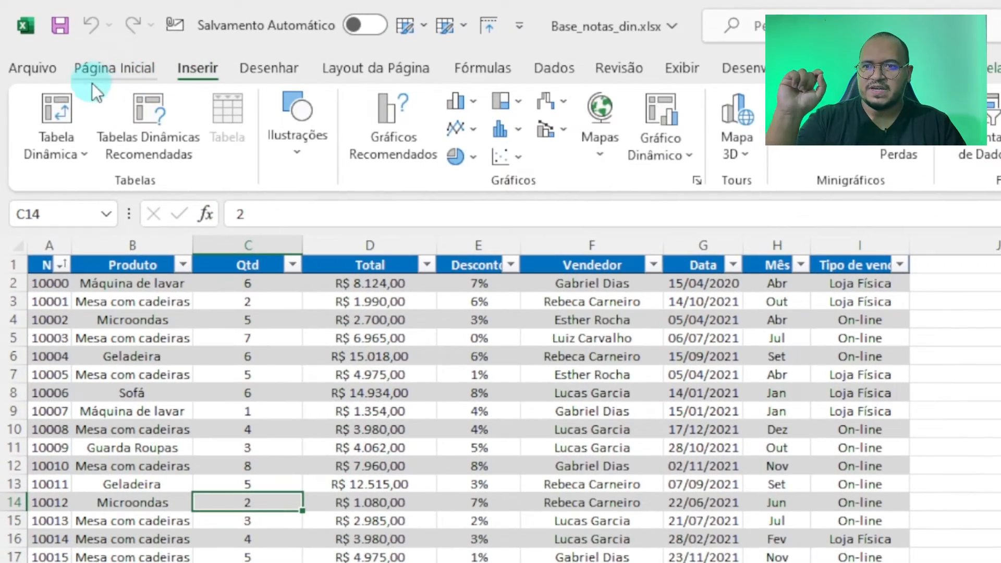
left_click(70, 108)
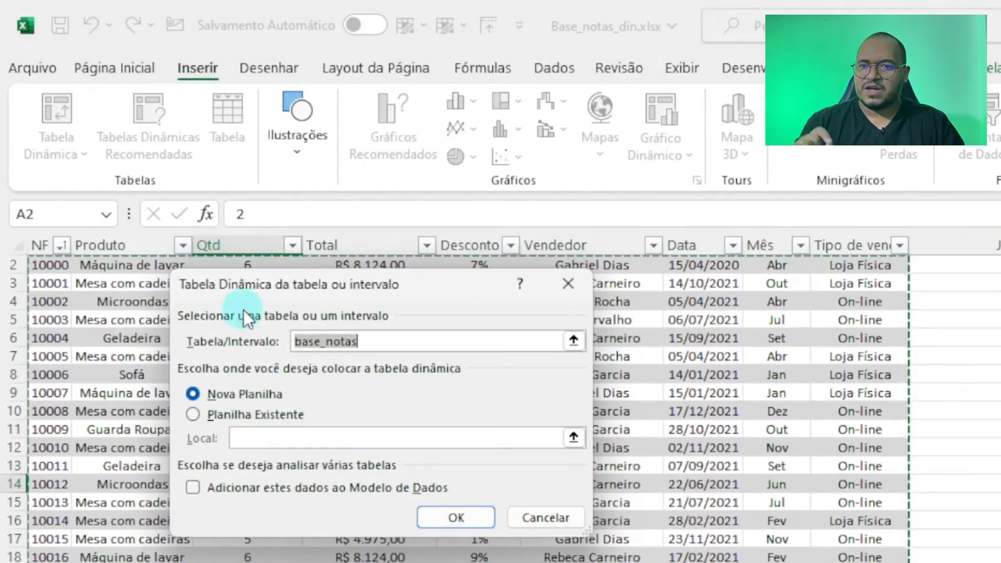
left_click(227, 416)
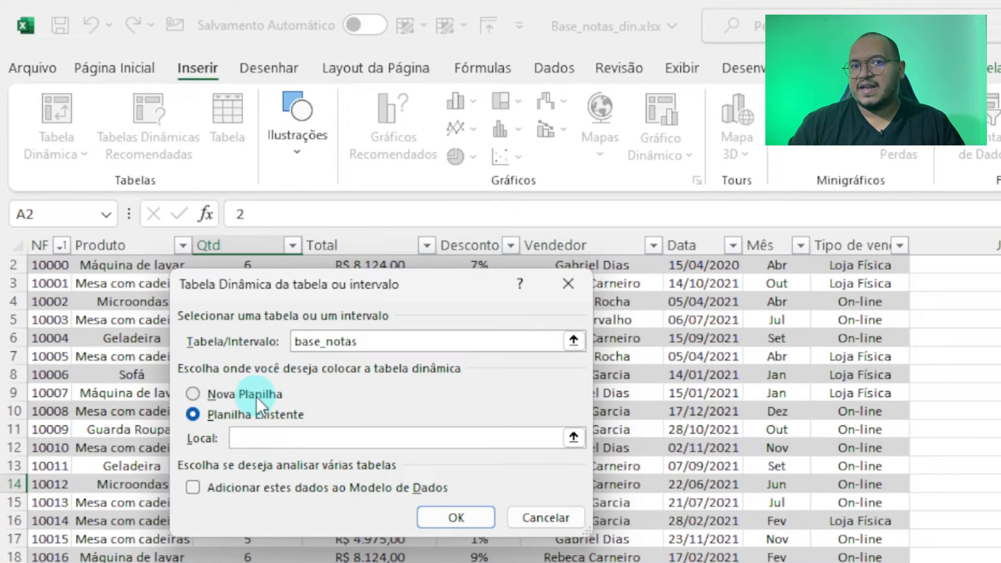
left_click(209, 399)
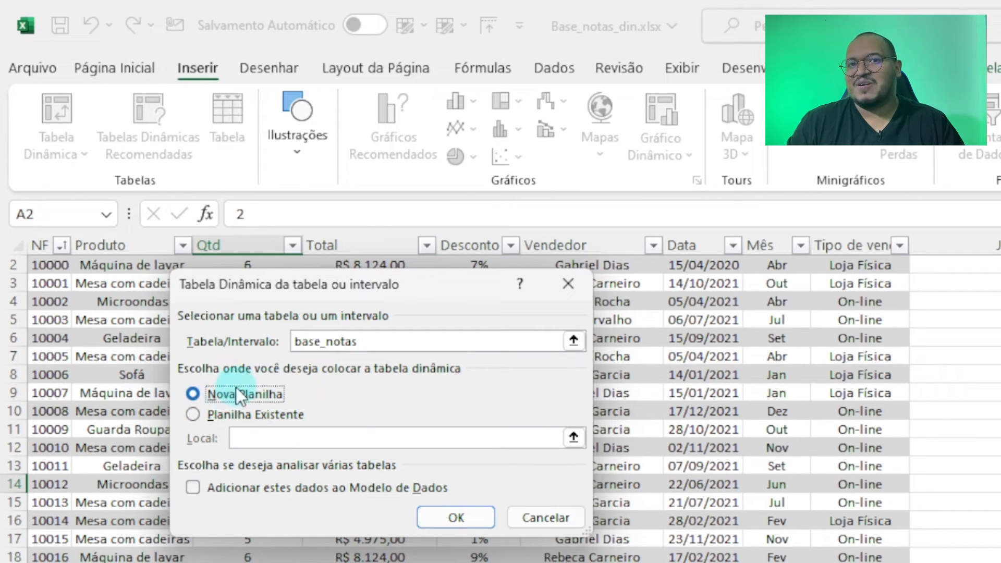
left_click(211, 416)
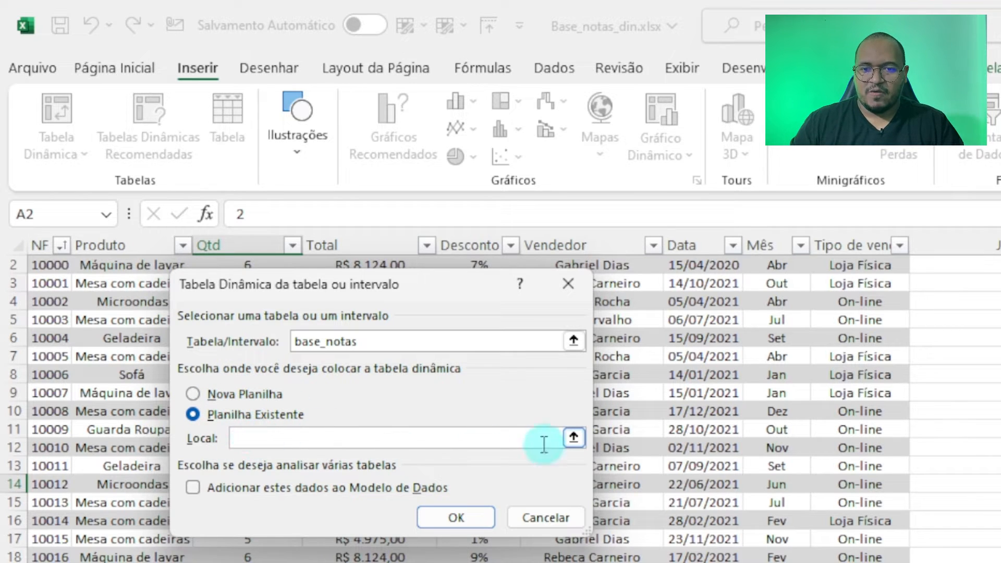
left_click(244, 439)
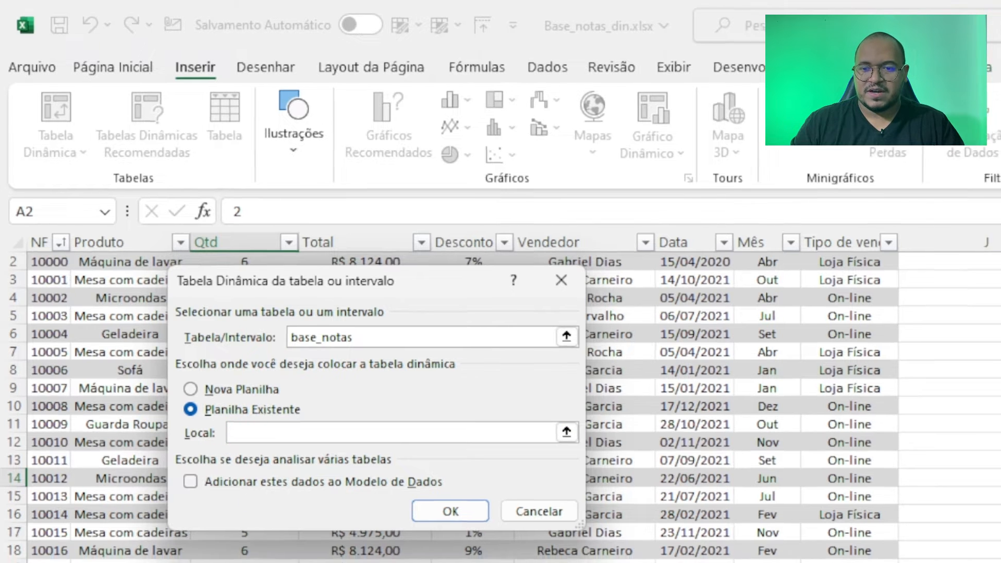
left_click(134, 504)
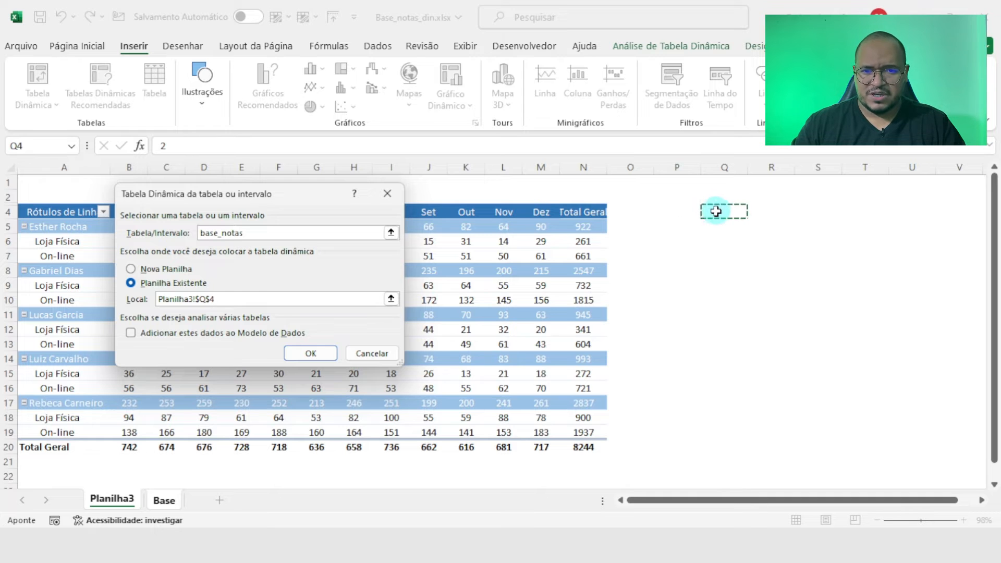
left_click(313, 353)
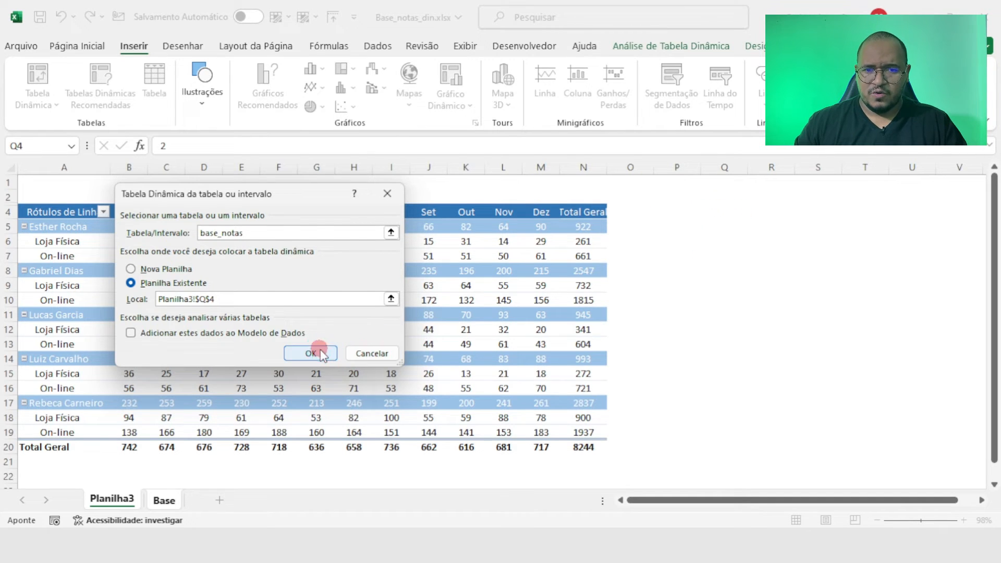
Step: Add Vendedor to the rows and Total to the values of the new PivotTable
left_click_drag(595, 500, 637, 500)
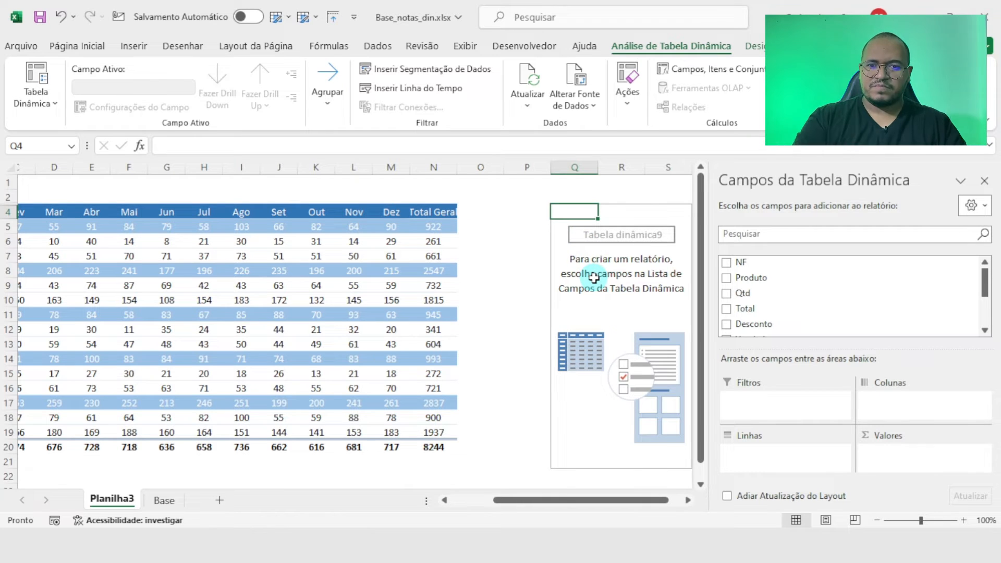
scroll(772, 284, "down", 2)
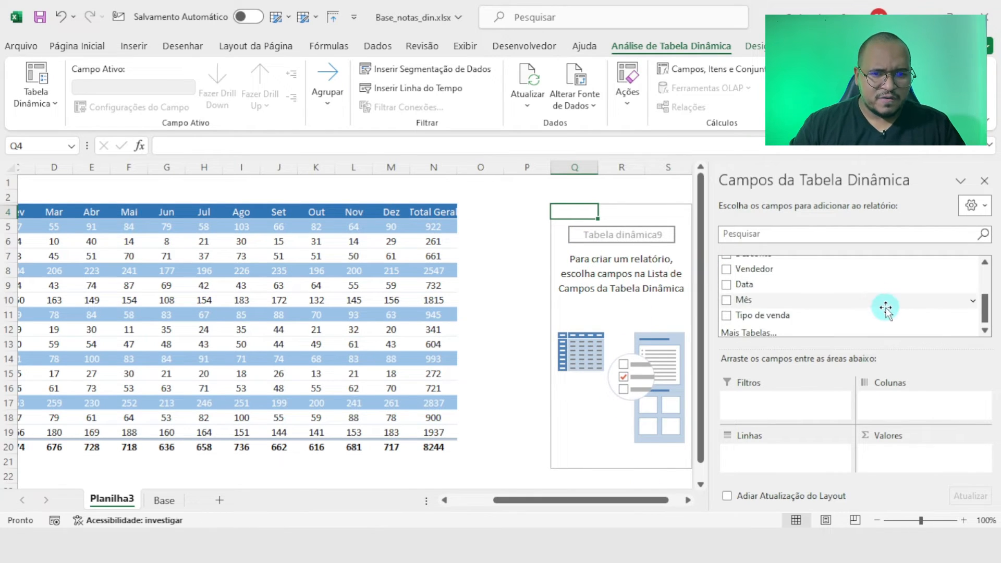
scroll(844, 298, "up", 1)
left_click_drag(777, 305, 778, 452)
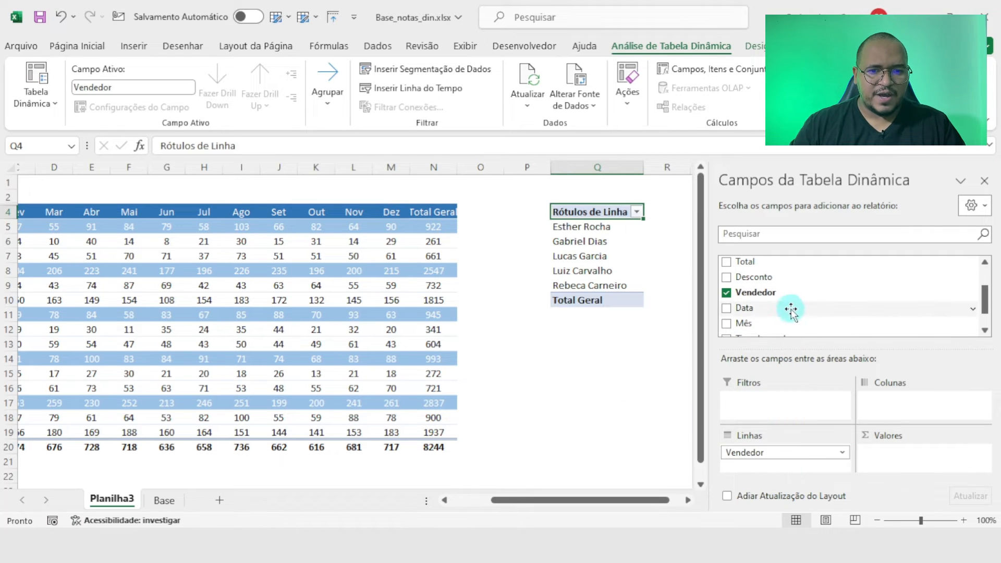
scroll(793, 303, "up", 2)
left_click_drag(743, 309, 907, 454)
Step: Format the Soma de Total value field as Moeda with the R$ symbol and 0 decimal places, and select an empty cell
left_click_drag(631, 508, 640, 485)
right_click(600, 228)
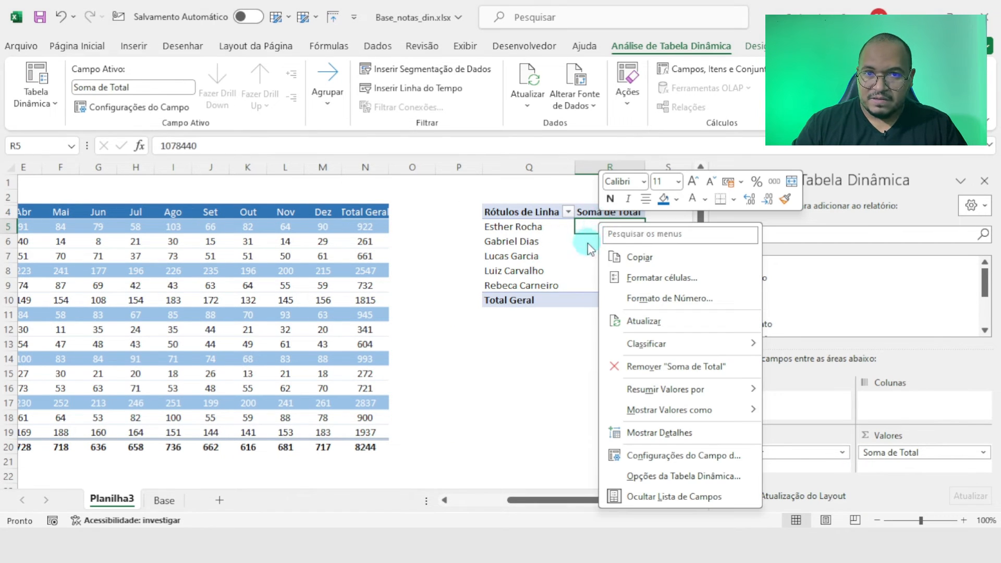
left_click(621, 455)
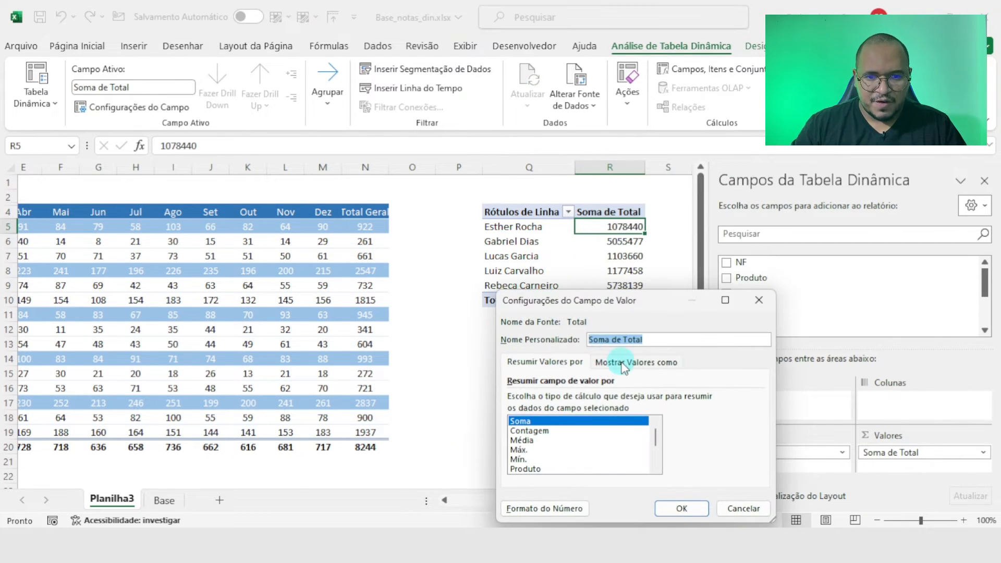
left_click(544, 508)
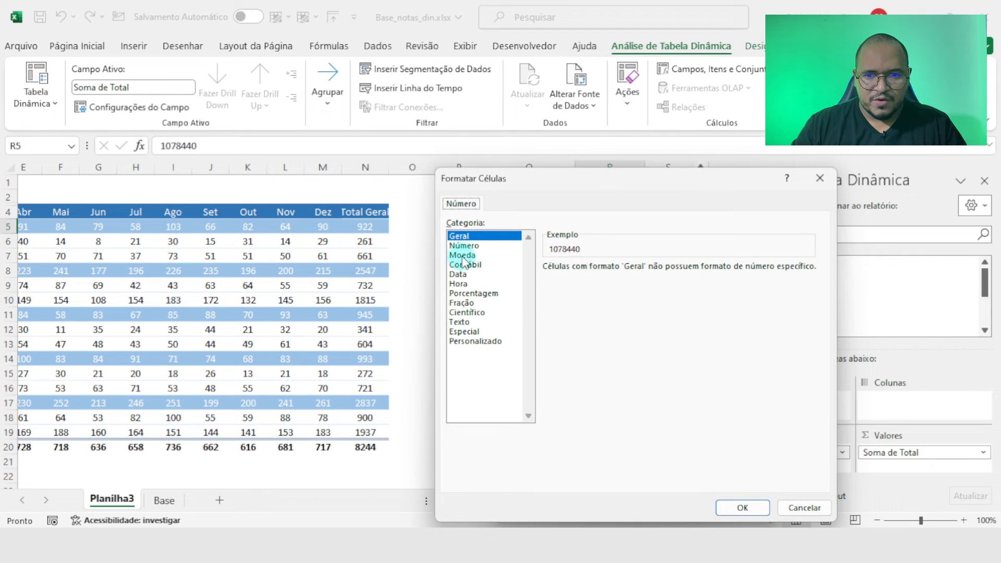
left_click(463, 245)
left_click(462, 255)
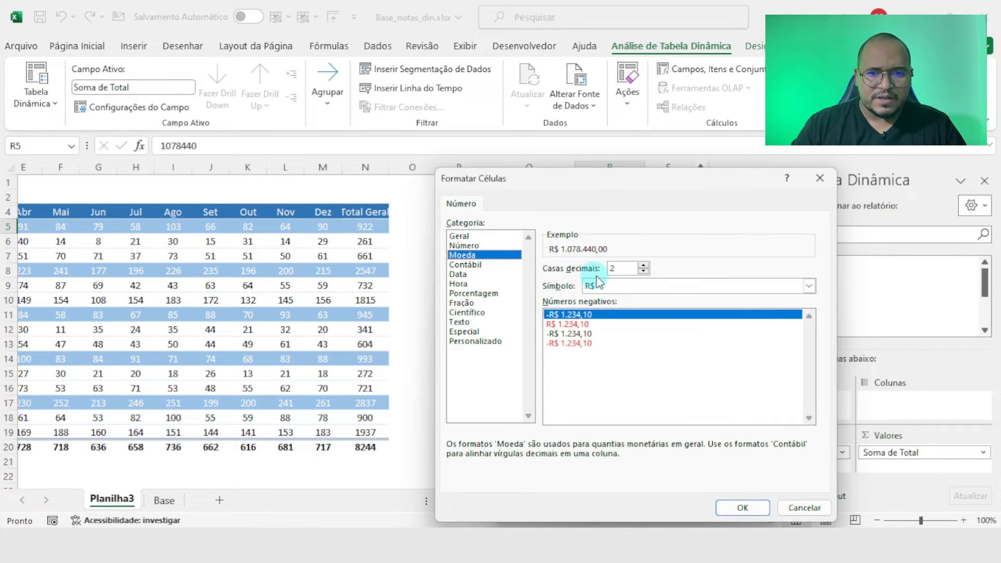
left_click(644, 271)
left_click(644, 271)
left_click(745, 508)
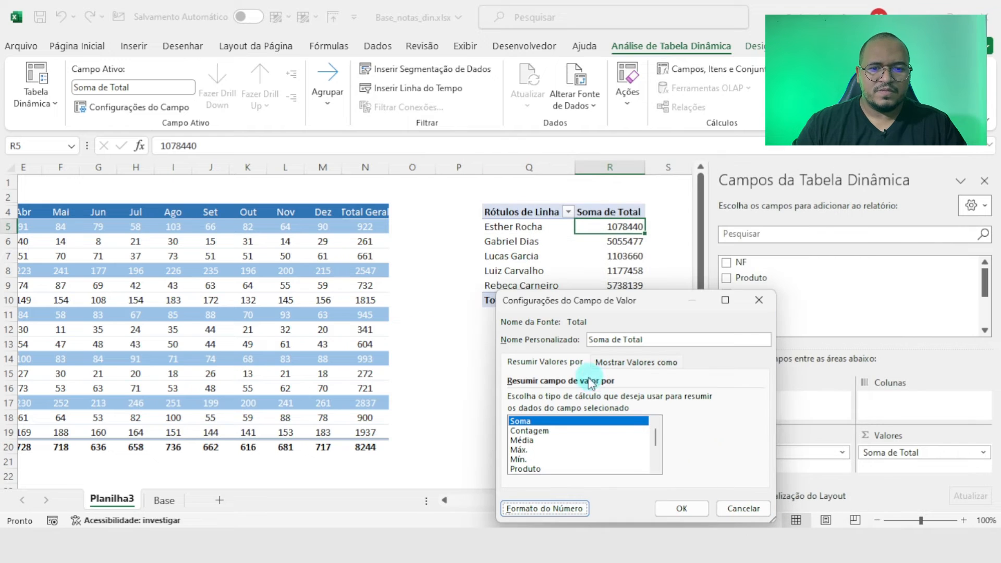
left_click(678, 508)
left_click(518, 416)
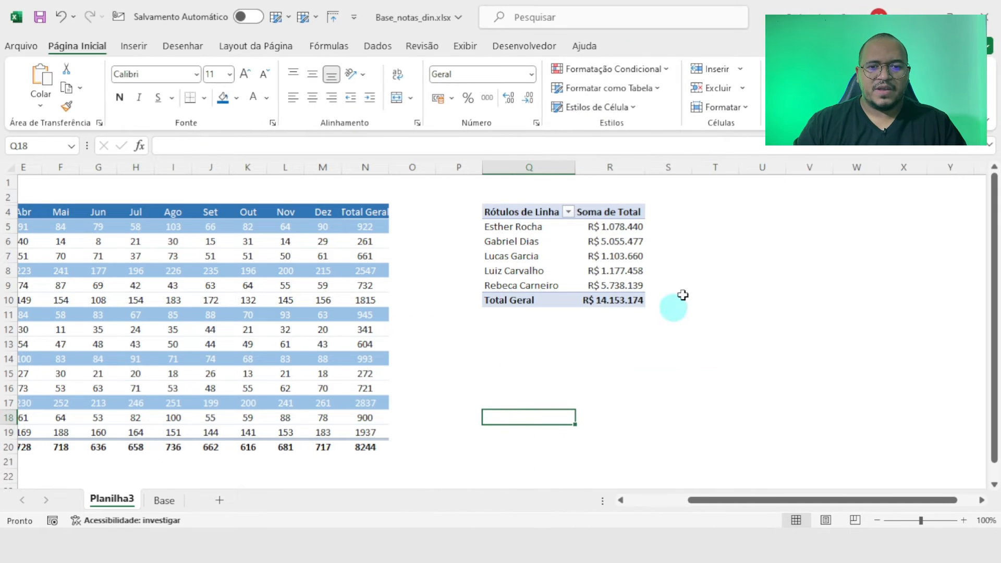
Step: Sort the second PivotTable's Vendedor field in descending order by Soma de Total, and select an empty cell below it
scroll(760, 495, "right", 2)
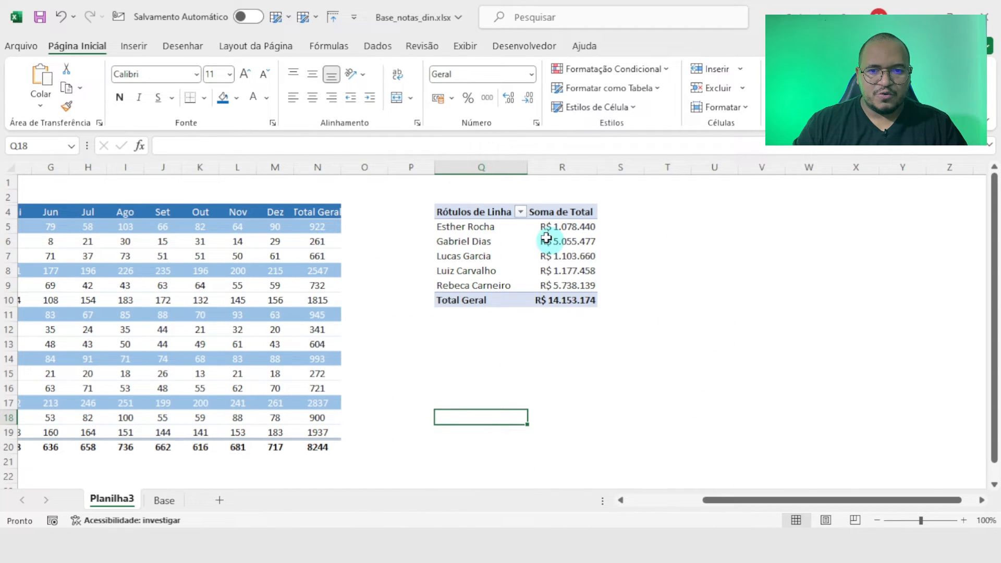
left_click(520, 212)
left_click(527, 212)
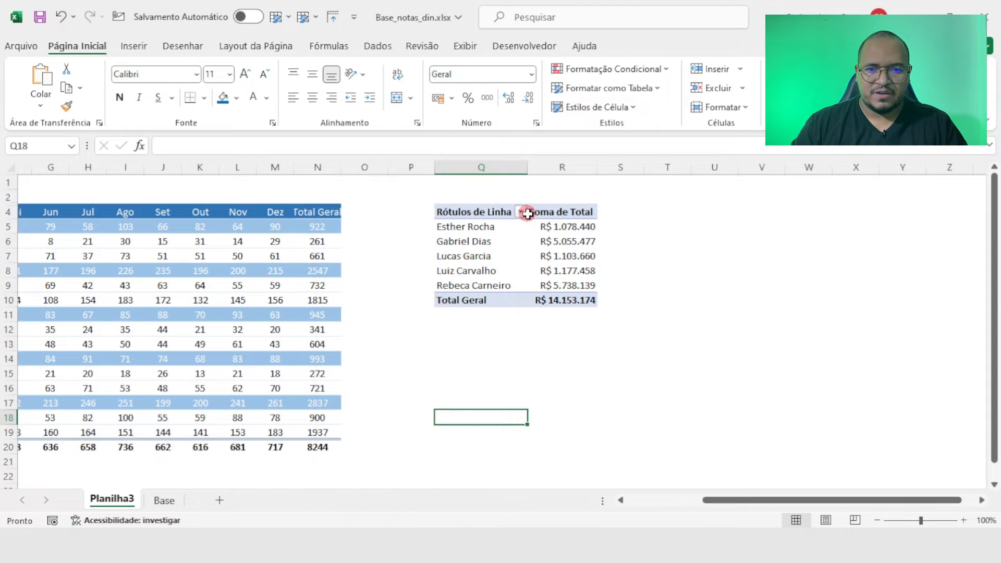
left_click(526, 212)
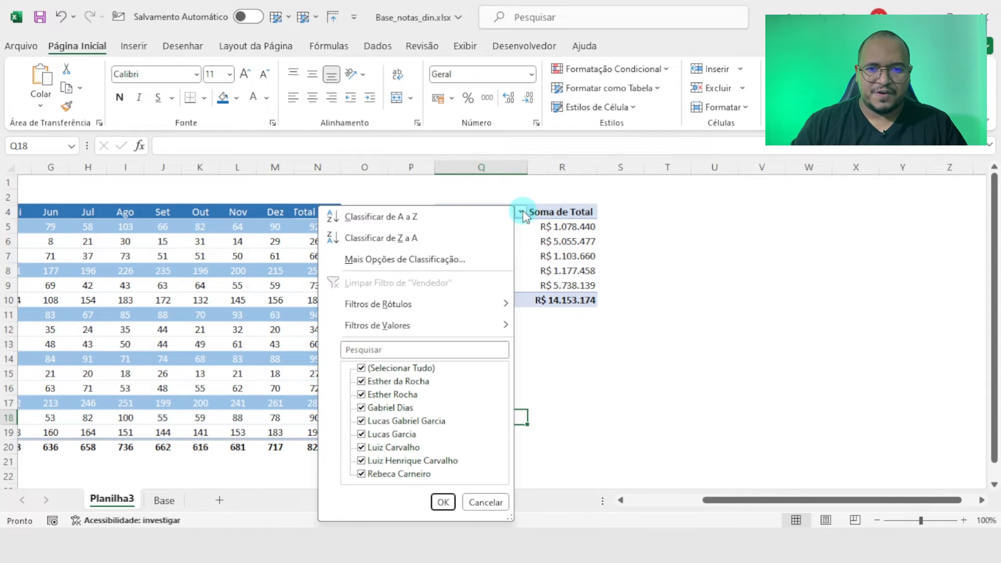
left_click(420, 259)
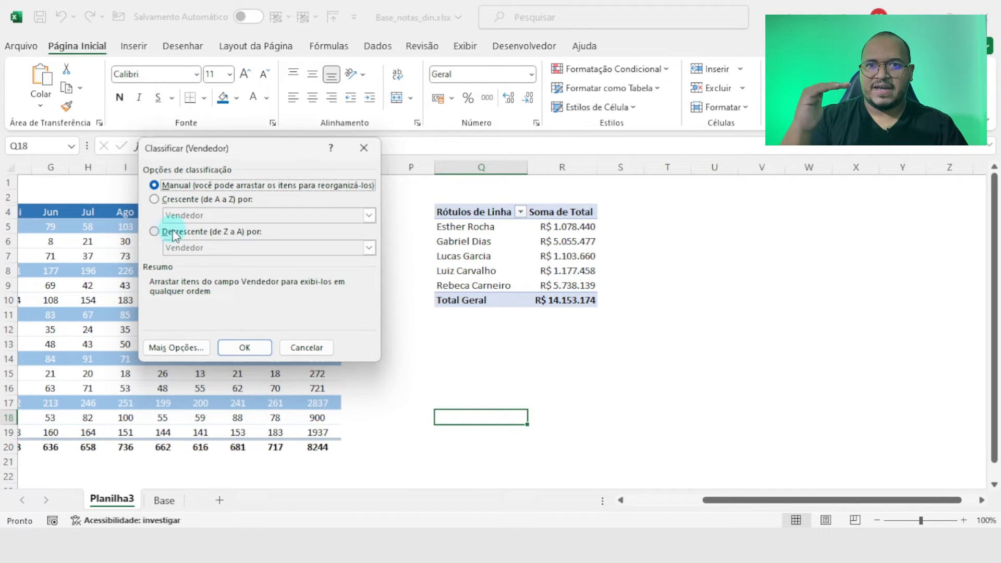
left_click(154, 232)
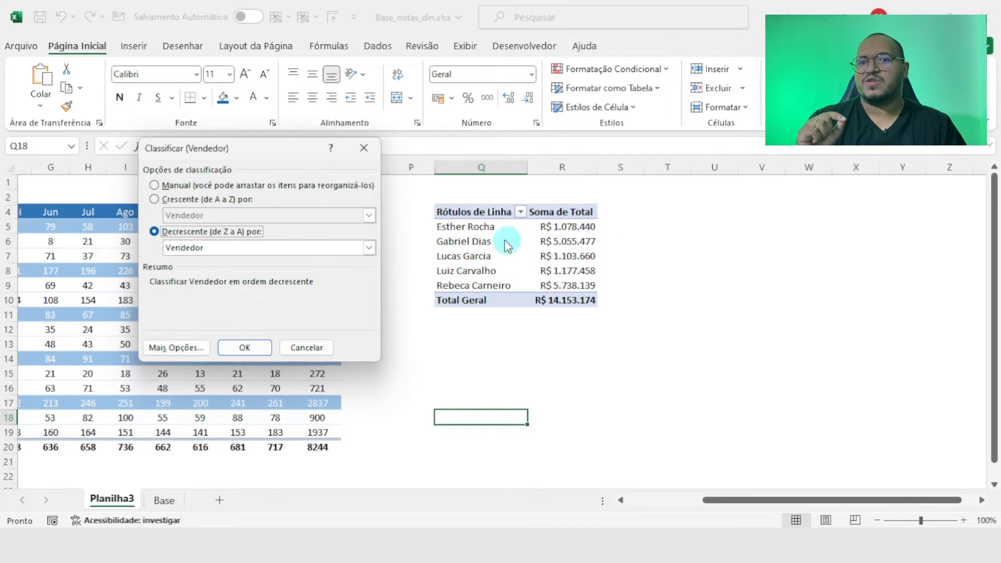
left_click(370, 248)
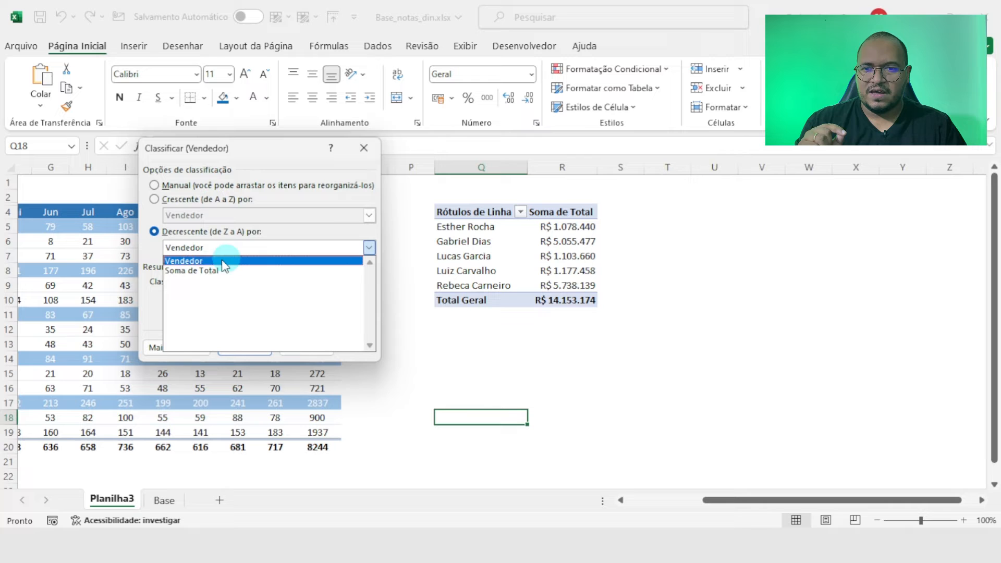
left_click(193, 271)
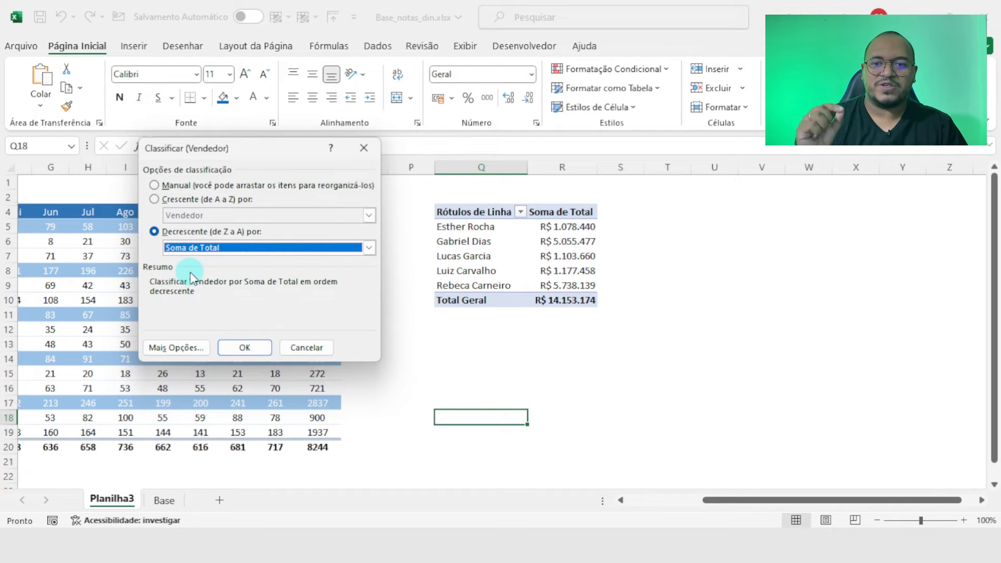
left_click(243, 344)
left_click(574, 330)
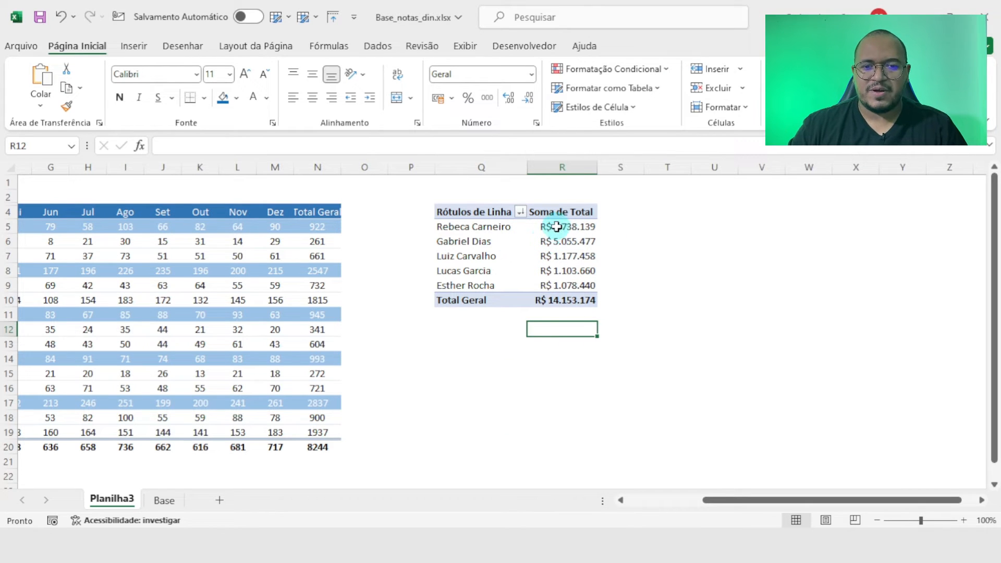
left_click_drag(486, 228, 569, 303)
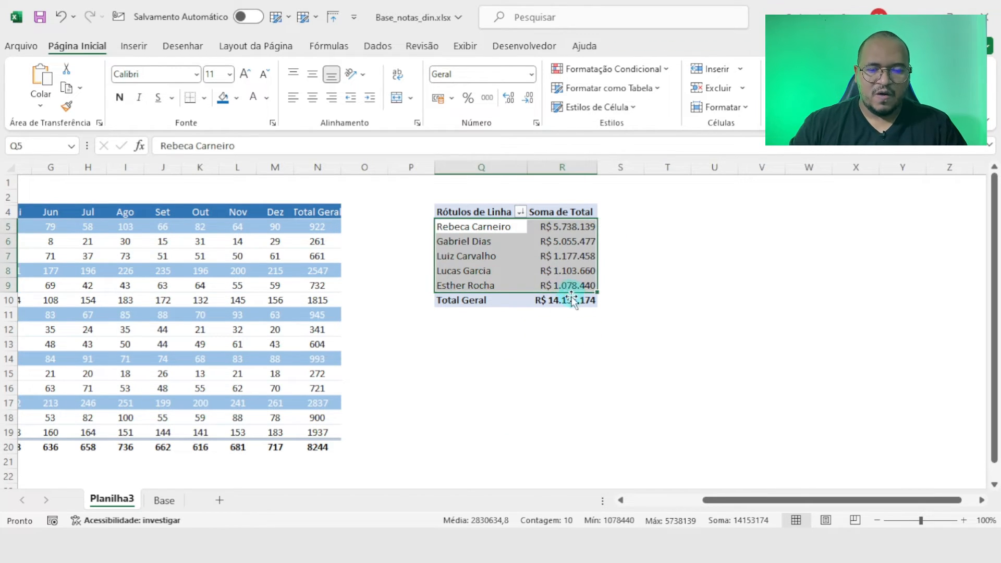
left_click(511, 358)
left_click(496, 266)
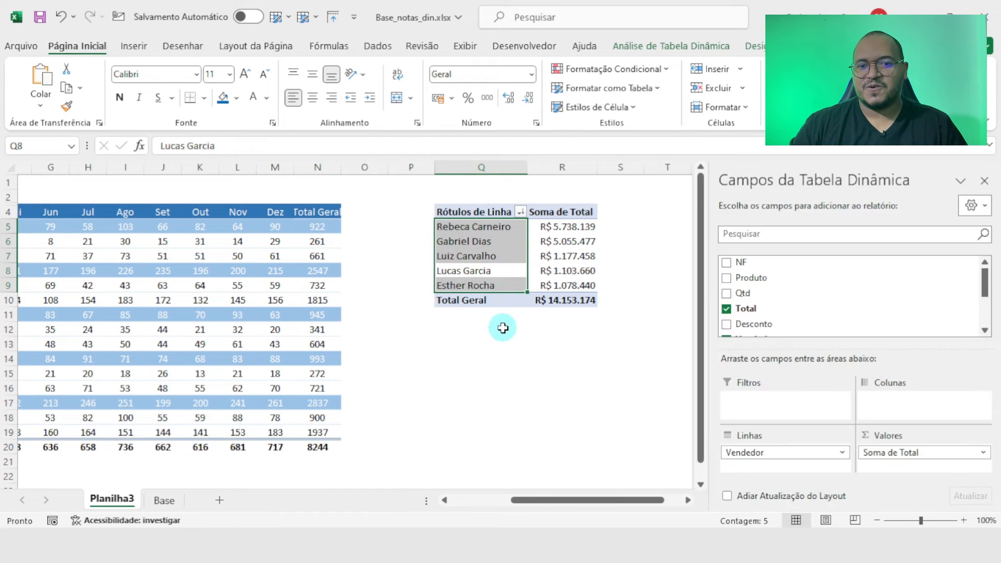
left_click(501, 327)
left_click(487, 271)
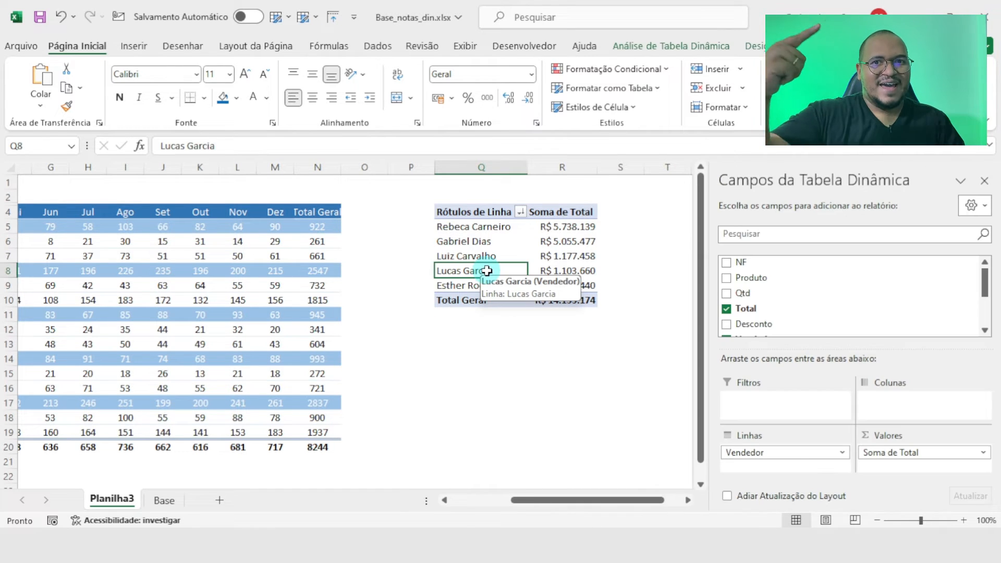
Step: Insert a 2D clustered column PivotChart from the Total by Vendedor PivotTable, move it beside the first table, and close the fields pane
left_click(134, 49)
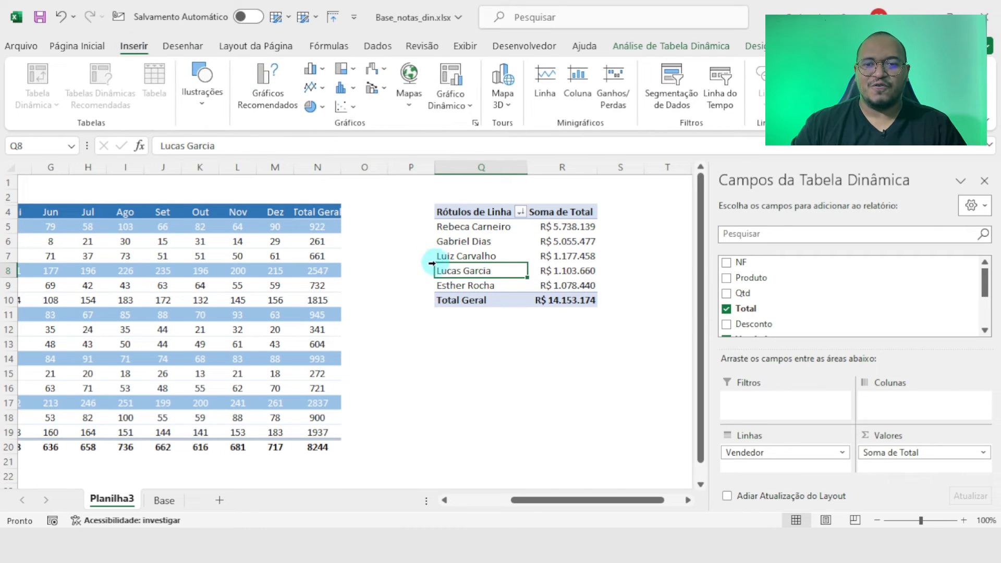
left_click_drag(482, 388, 491, 373)
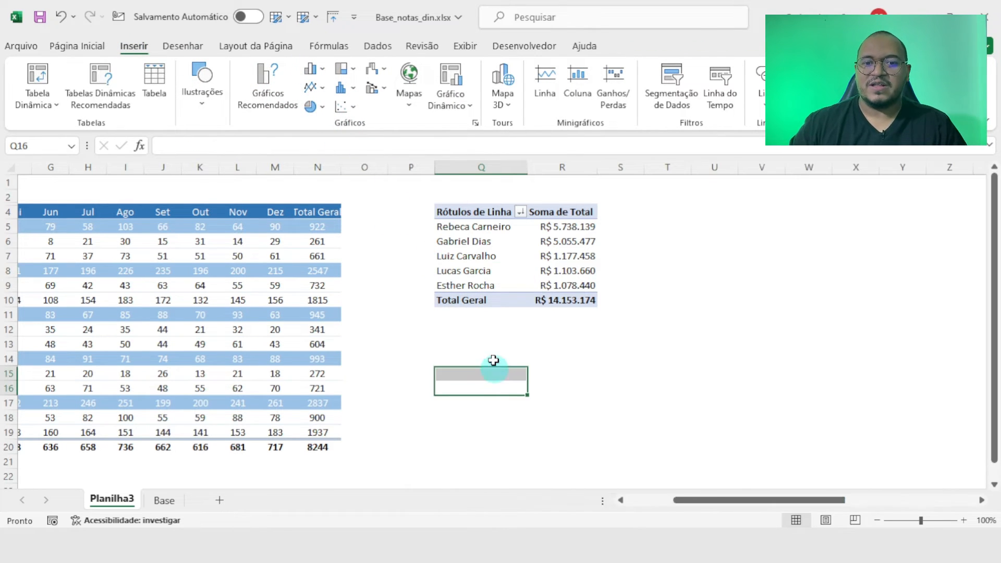
left_click(492, 242)
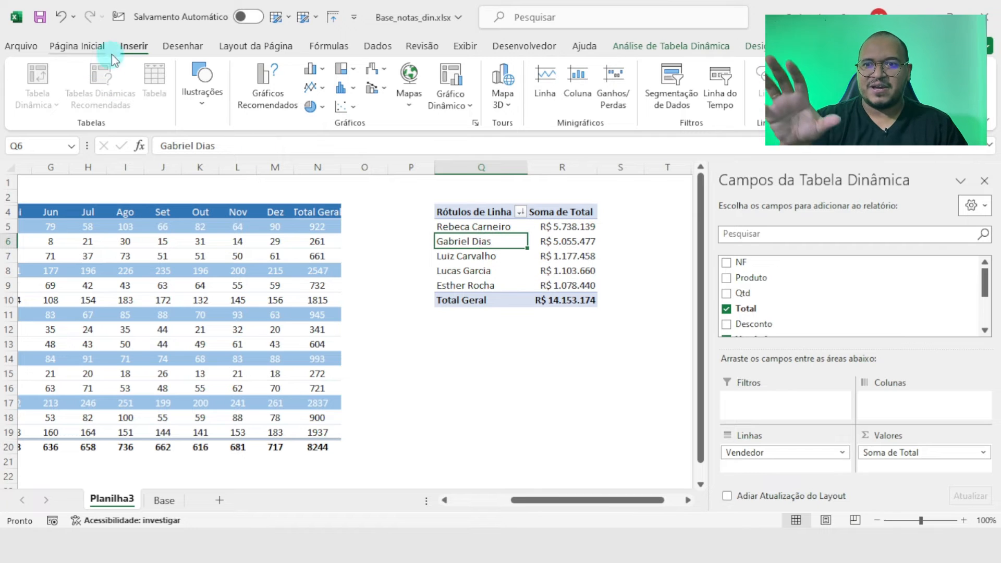
left_click(314, 69)
left_click(314, 122)
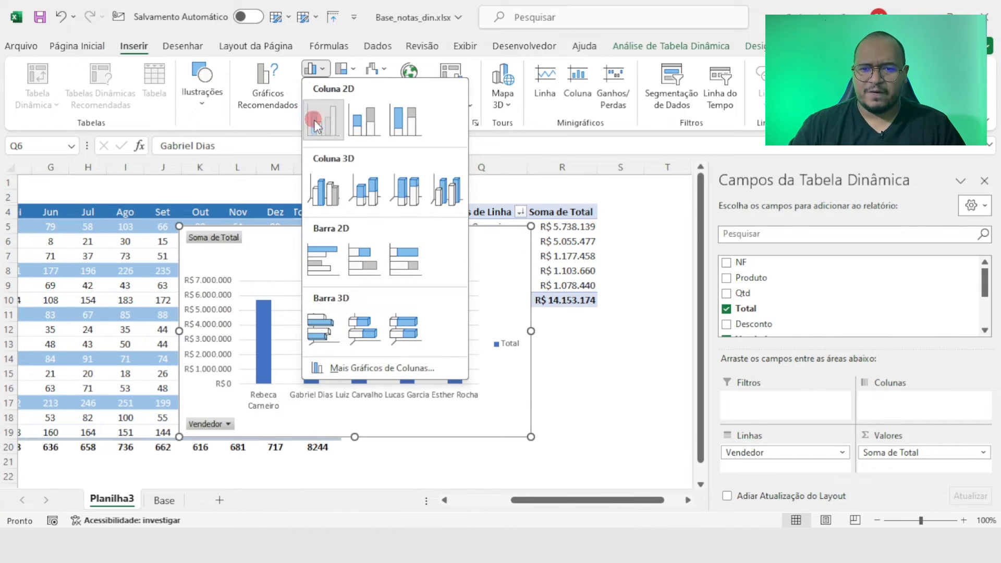
left_click_drag(327, 238, 508, 209)
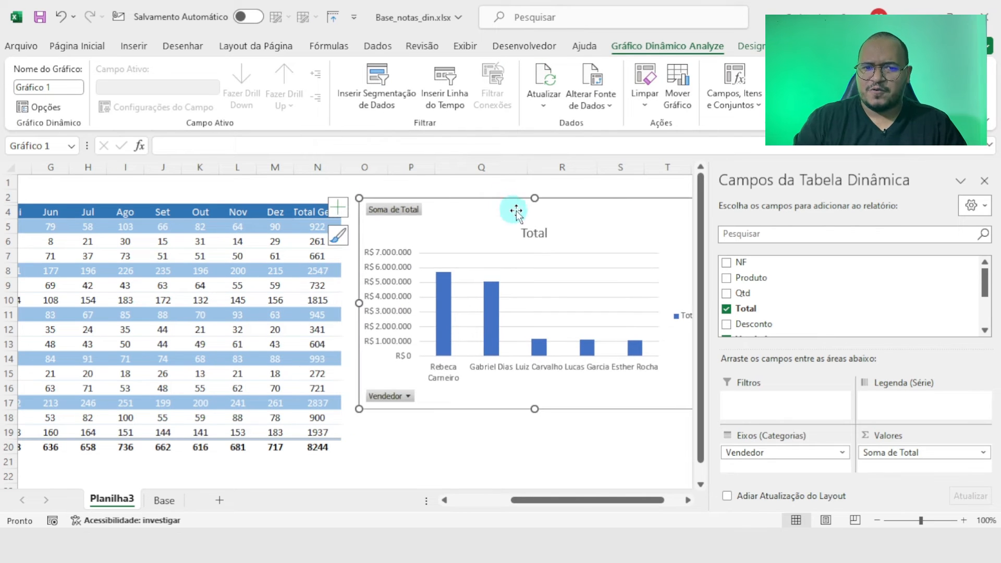
left_click(985, 180)
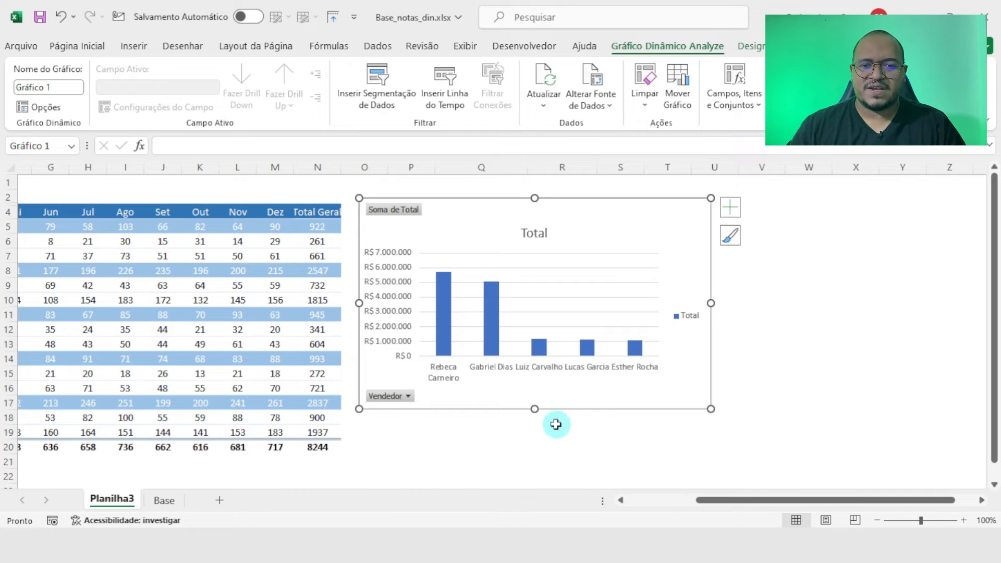
Step: Shorten the PivotChart slightly, delete its vertical axis and legend, and move it so the seller names in the source table are uncovered
mouse_move(530, 405)
left_mouse_down()
mouse_move(532, 365)
mouse_move(534, 397)
left_mouse_up()
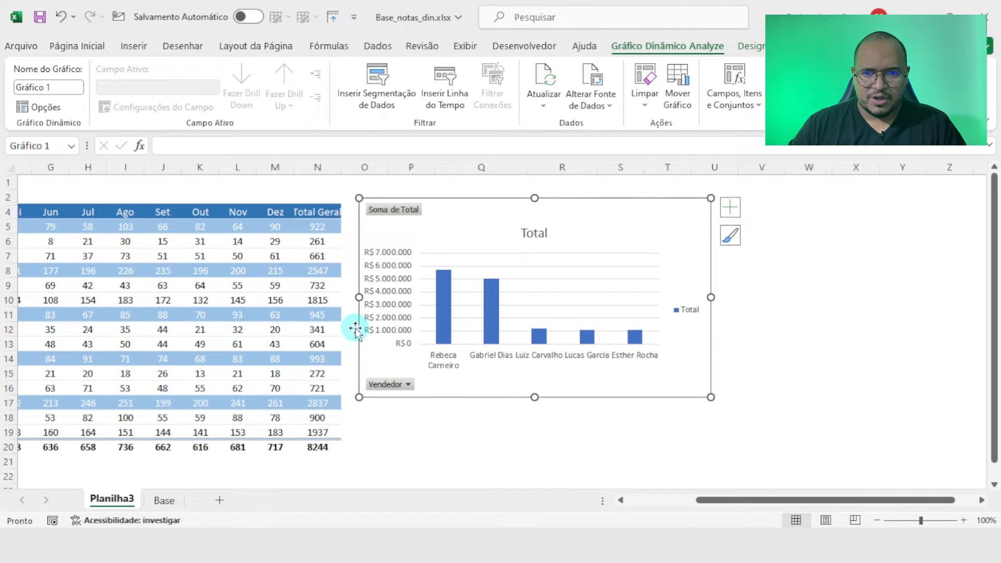
left_click(392, 296)
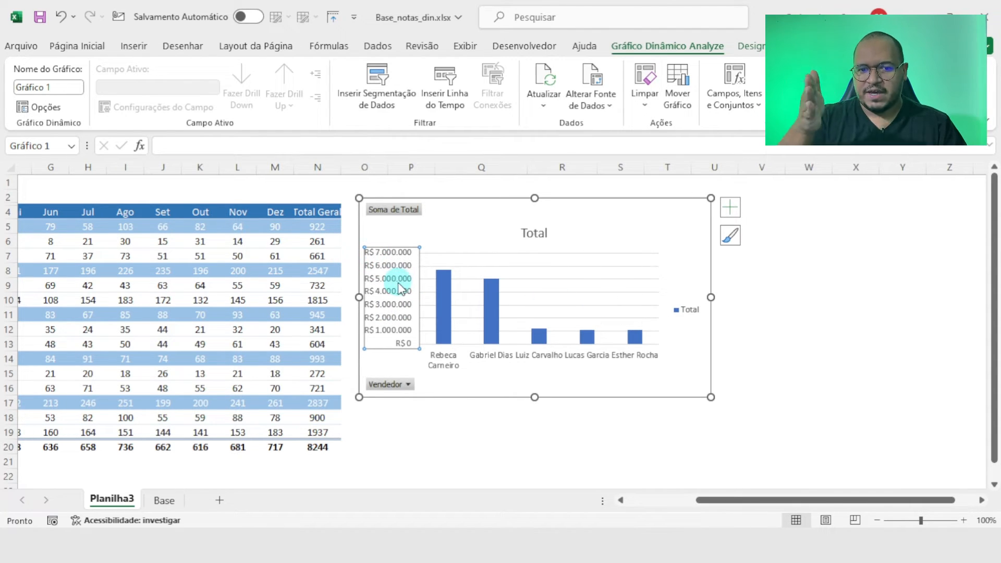
key("Delete")
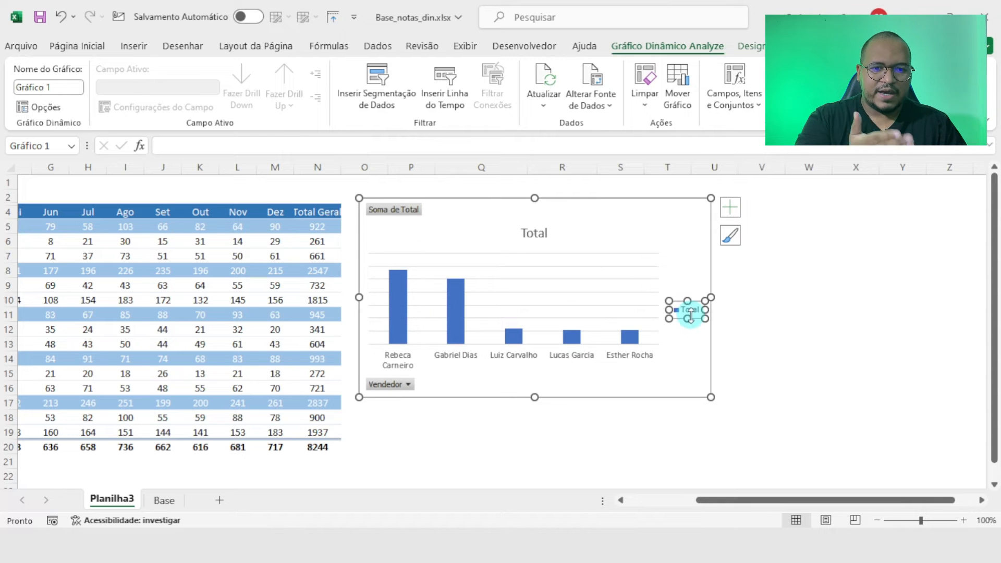
key("Delete")
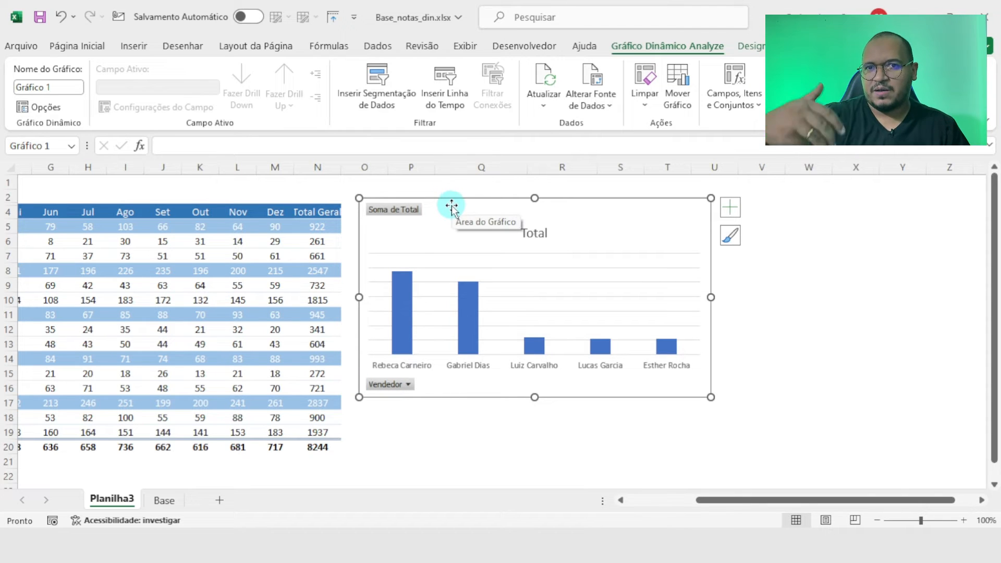
left_click_drag(450, 205, 634, 209)
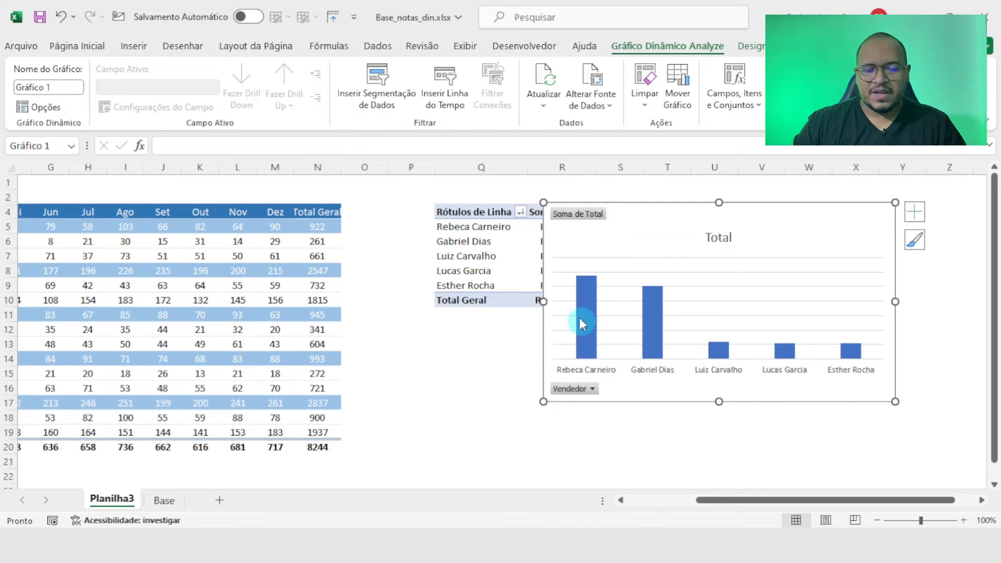
left_click(590, 389)
left_click(462, 236)
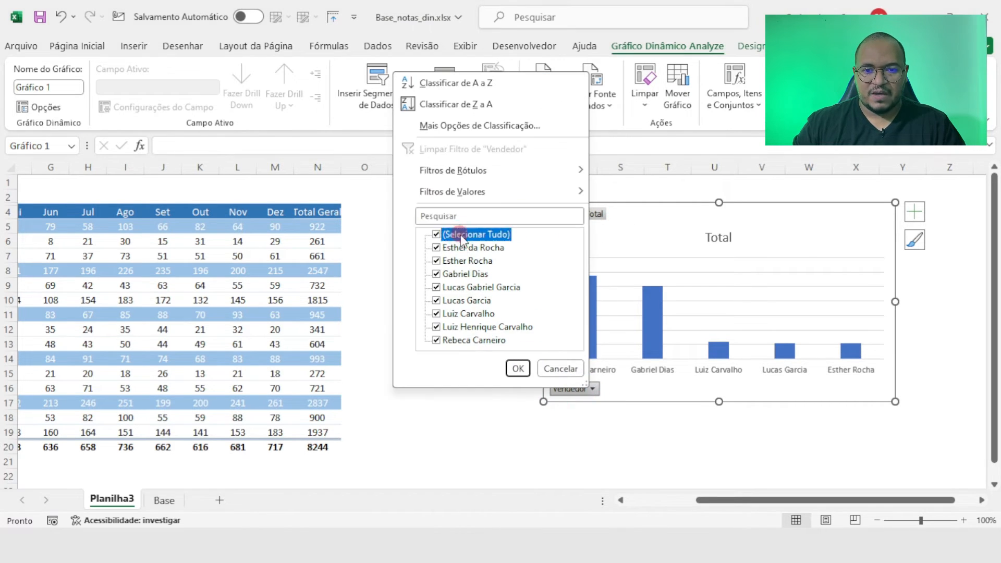
left_click(437, 234)
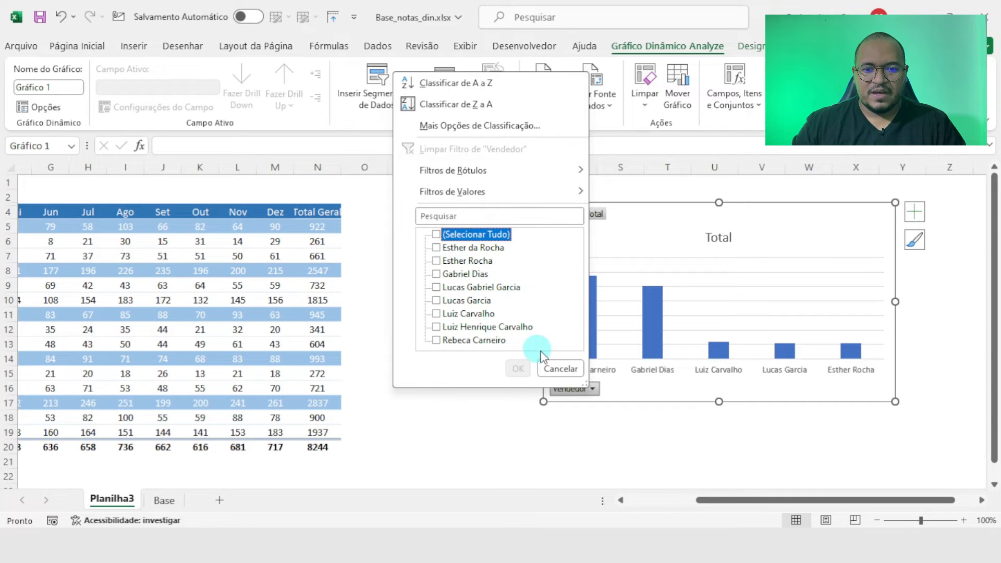
left_click(580, 433)
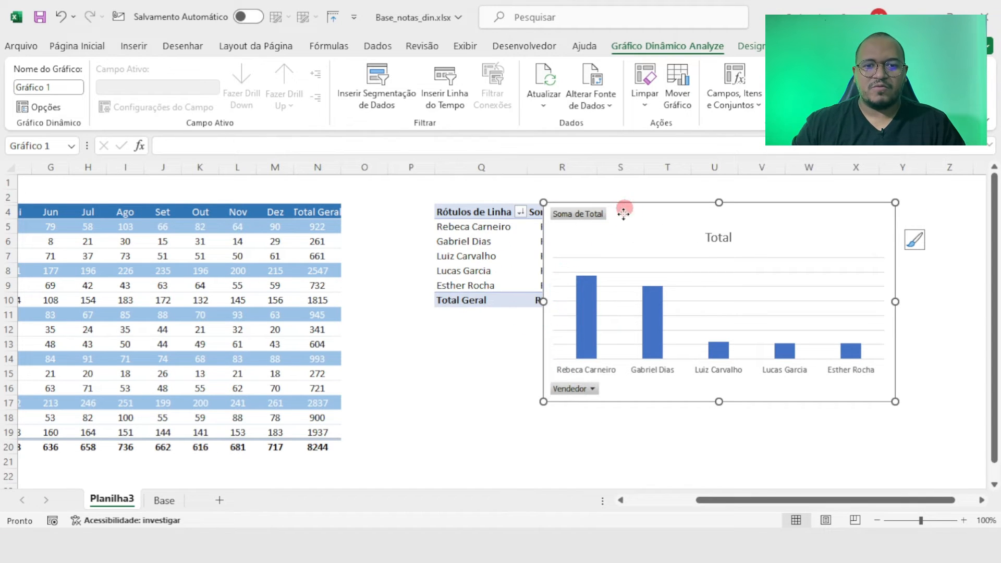
Step: Hide all field buttons on the PivotChart, then reposition it over the second PivotTable and reduce its height
left_click_drag(624, 208, 660, 187)
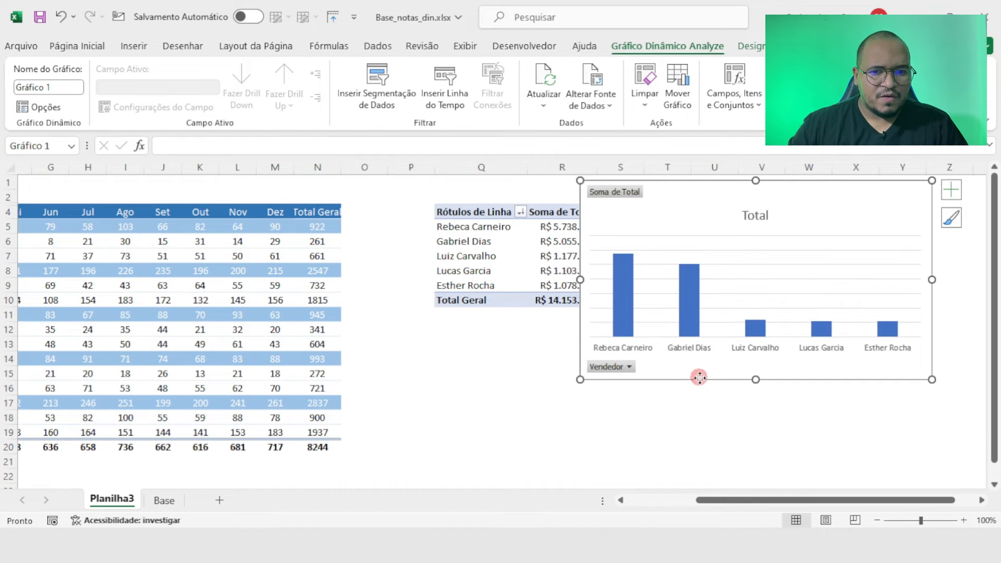
left_click_drag(701, 376, 738, 380)
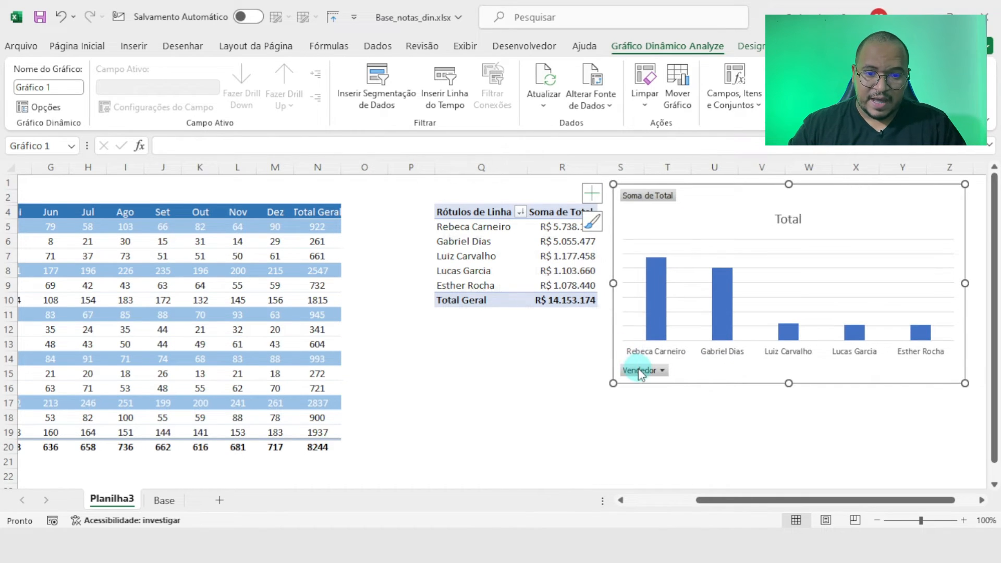
right_click(640, 371)
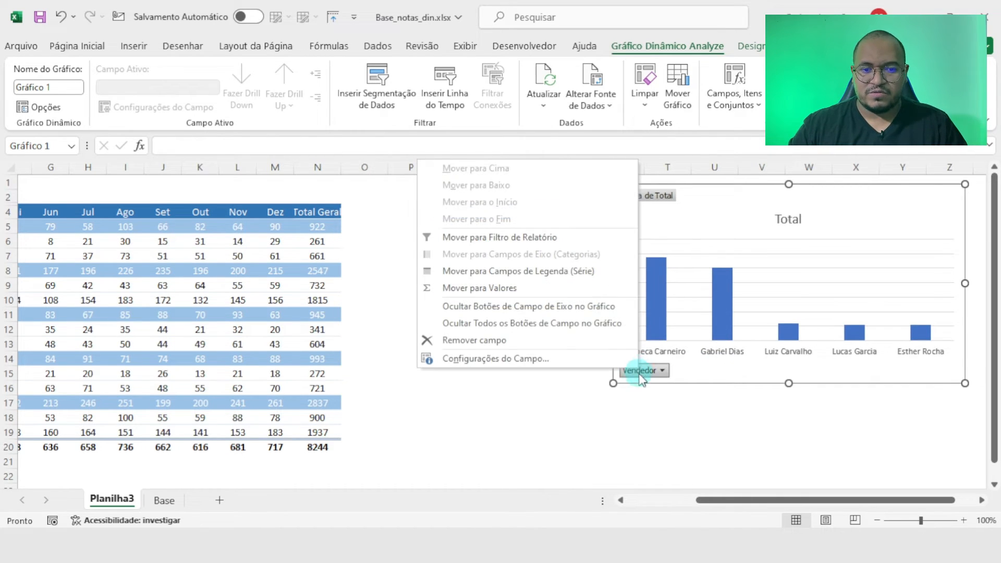
left_click(512, 327)
left_click_drag(821, 188, 587, 187)
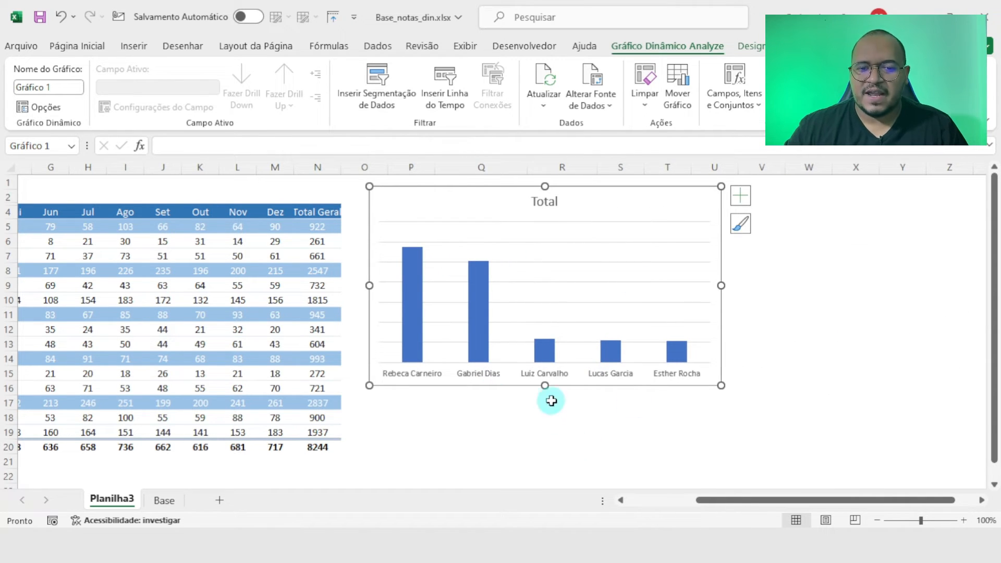
left_click_drag(545, 386, 545, 364)
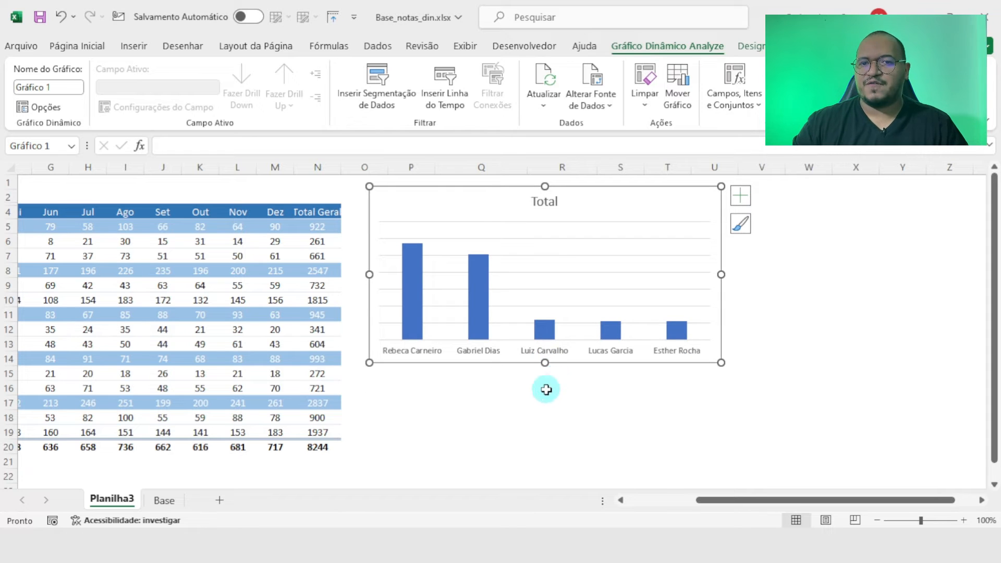
Step: Add data labels (Rótulos de Dados) to the PivotChart columns and deselect the chart
left_click(741, 196)
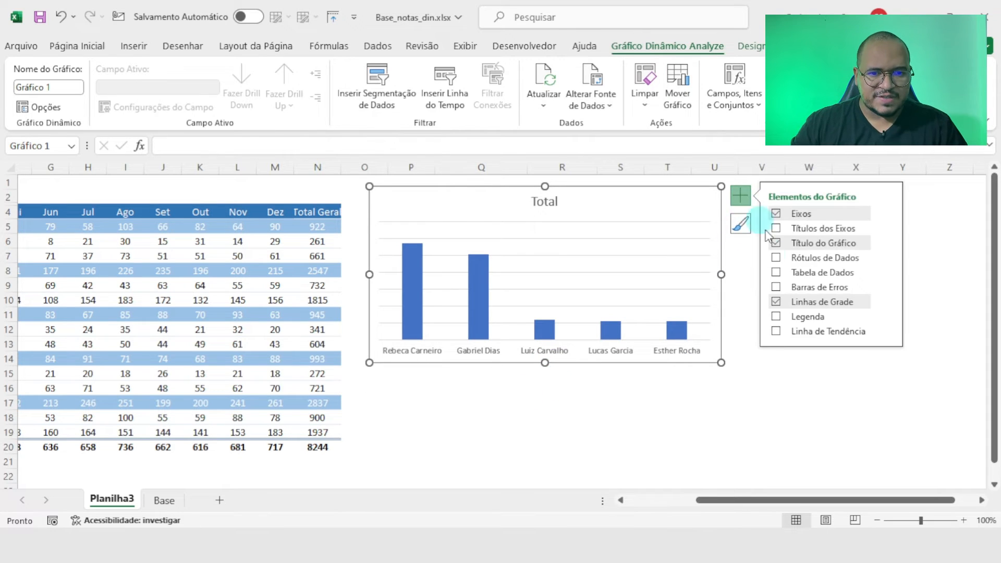
left_click(775, 257)
left_click(559, 431)
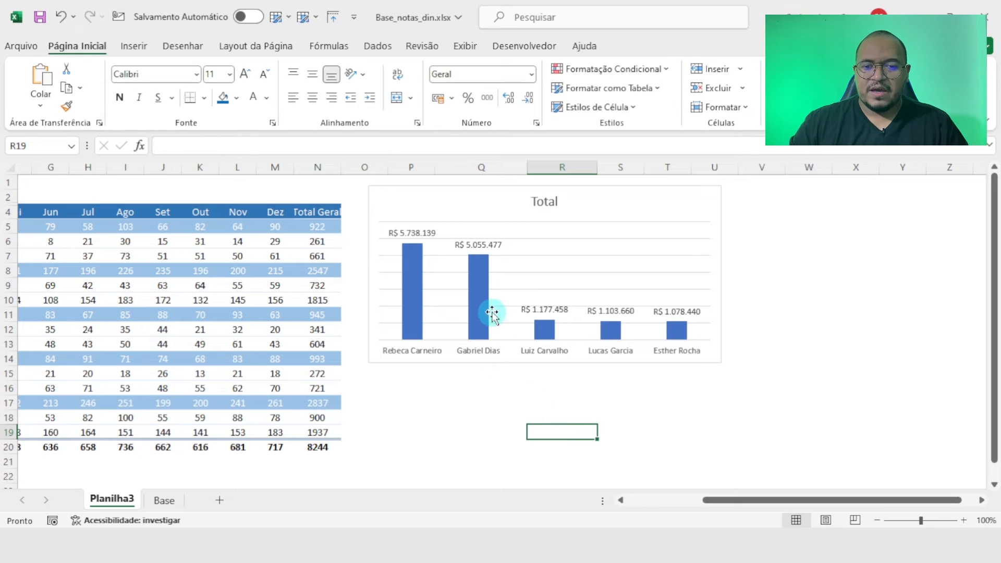
Step: Set the gap width (Largura do Espaçamento) of the chart's Total series to 70% and deselect the chart
left_click(492, 313)
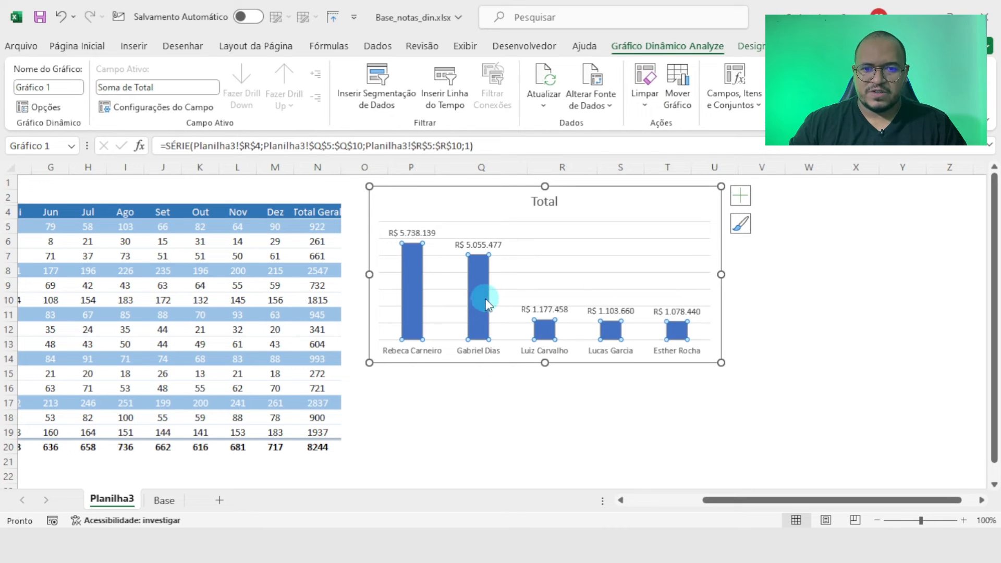
right_click(486, 304)
left_click(406, 425)
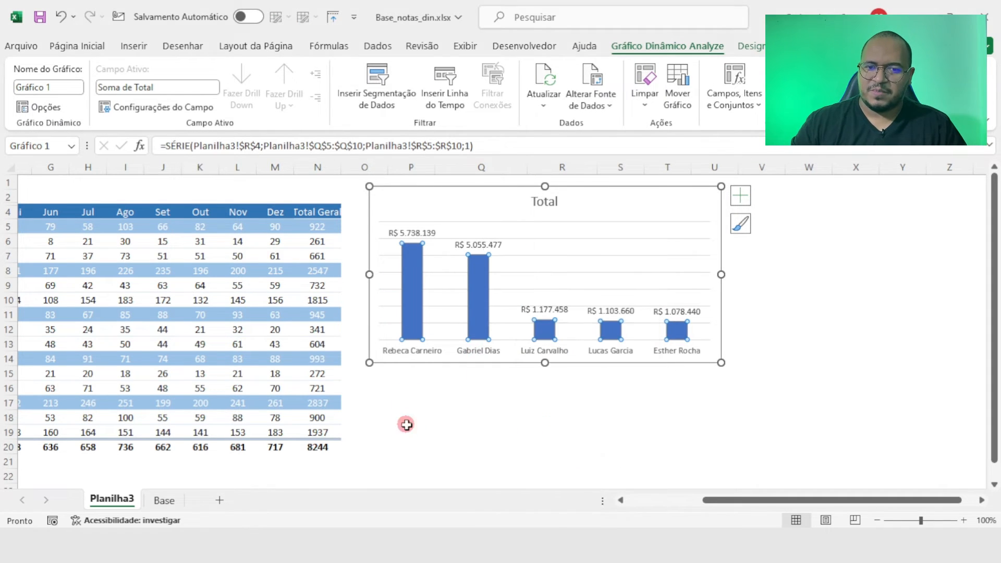
right_click(410, 288)
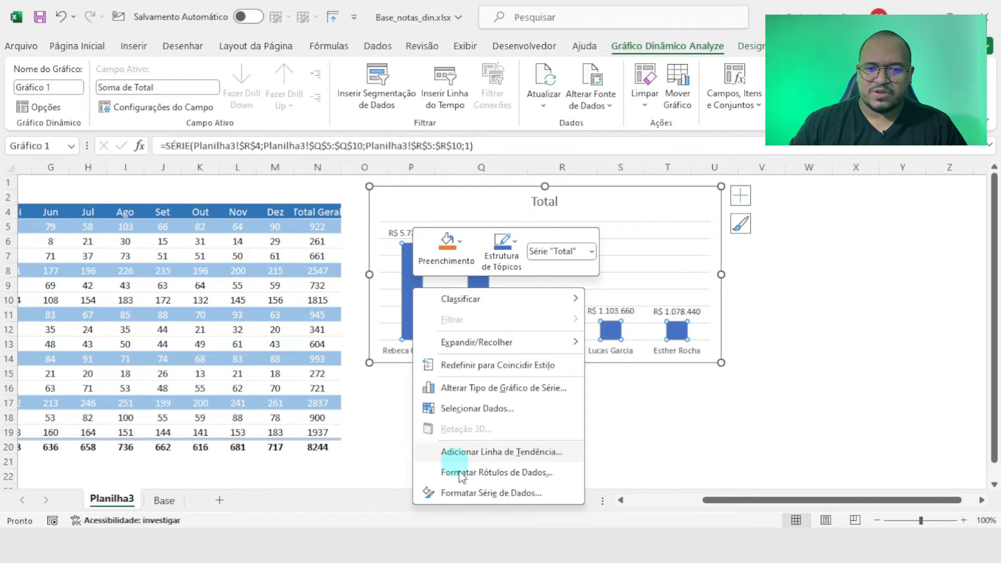
left_click(490, 494)
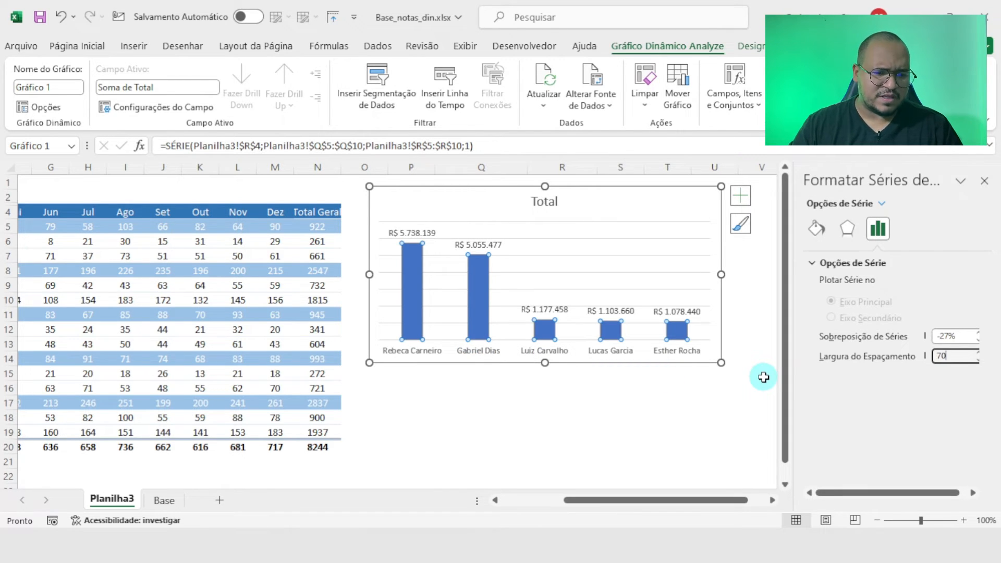
key("Return")
left_click(584, 405)
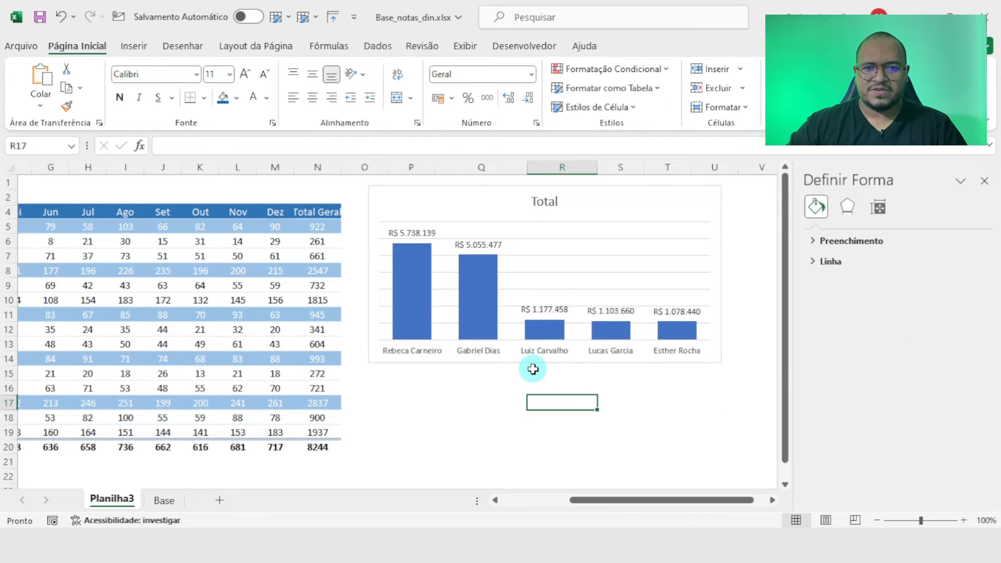
Step: Shift the PivotChart slightly down, reduce its height a little, and delete its horizontal gridlines
left_click(542, 198)
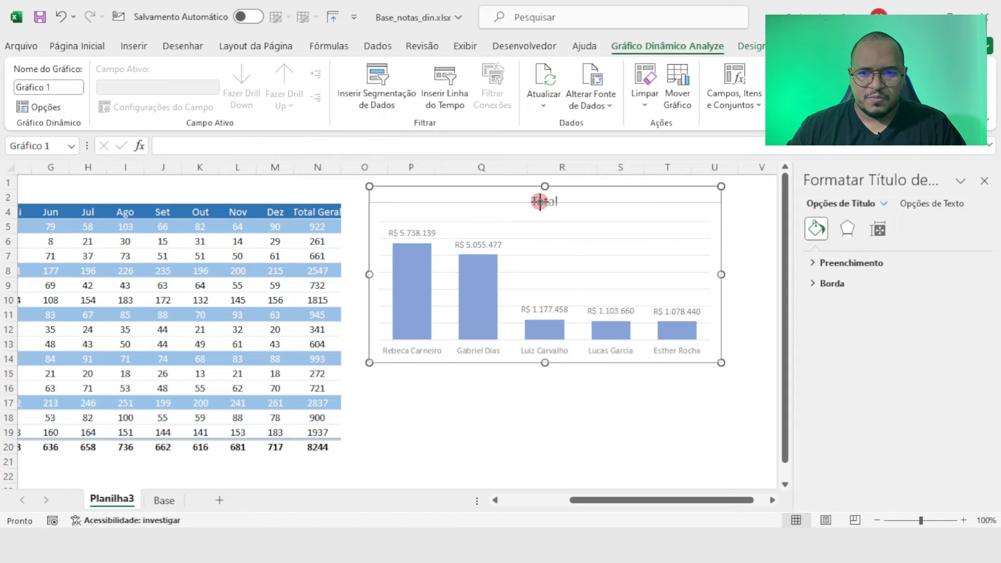
left_click(548, 202)
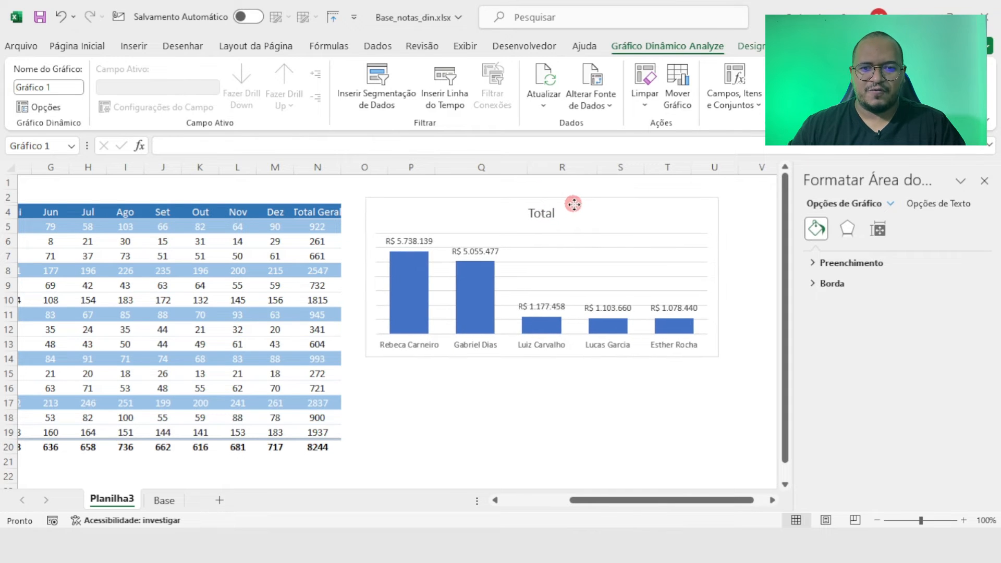
left_click(583, 263)
key("Escape")
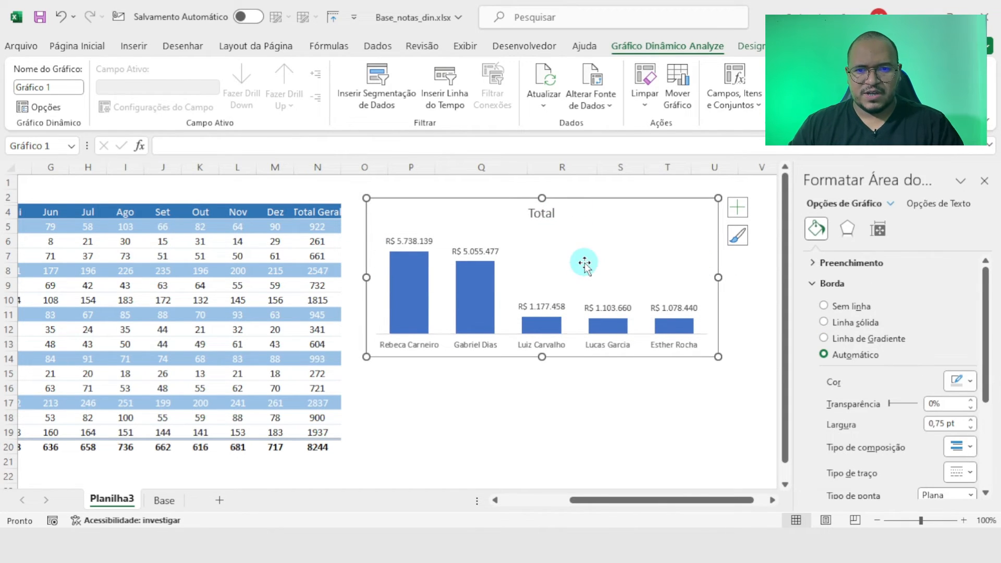
left_click(568, 399)
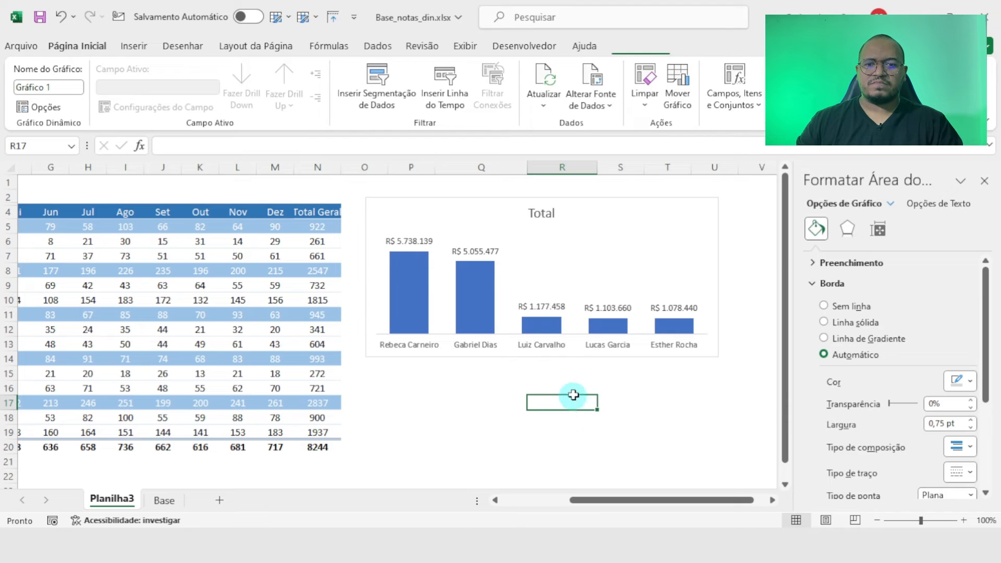
Step: Move the PivotChart directly below the Total by Vendedor PivotTable and select an empty cell beside the table
left_click(568, 359)
left_click_drag(598, 201, 614, 316)
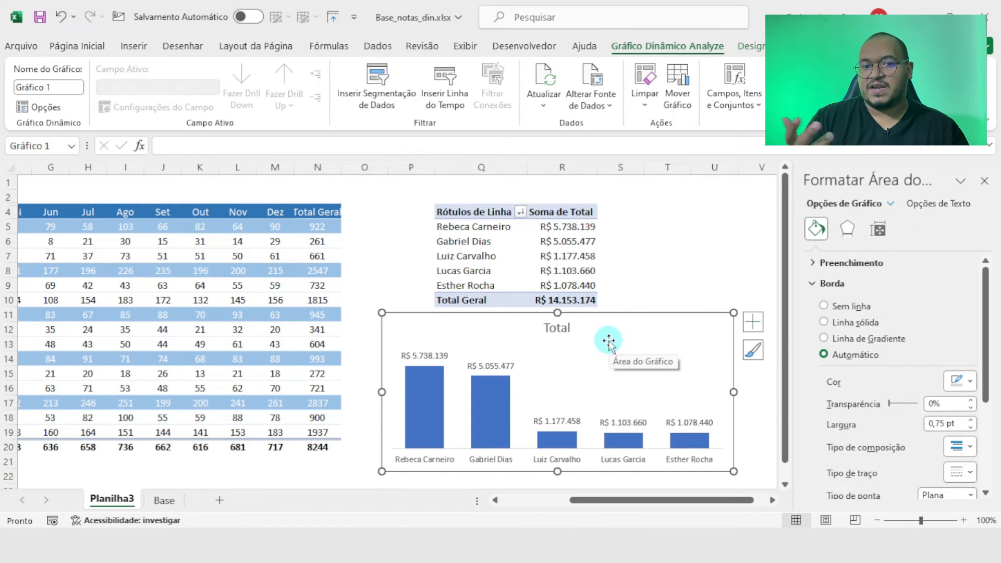
left_click(701, 238)
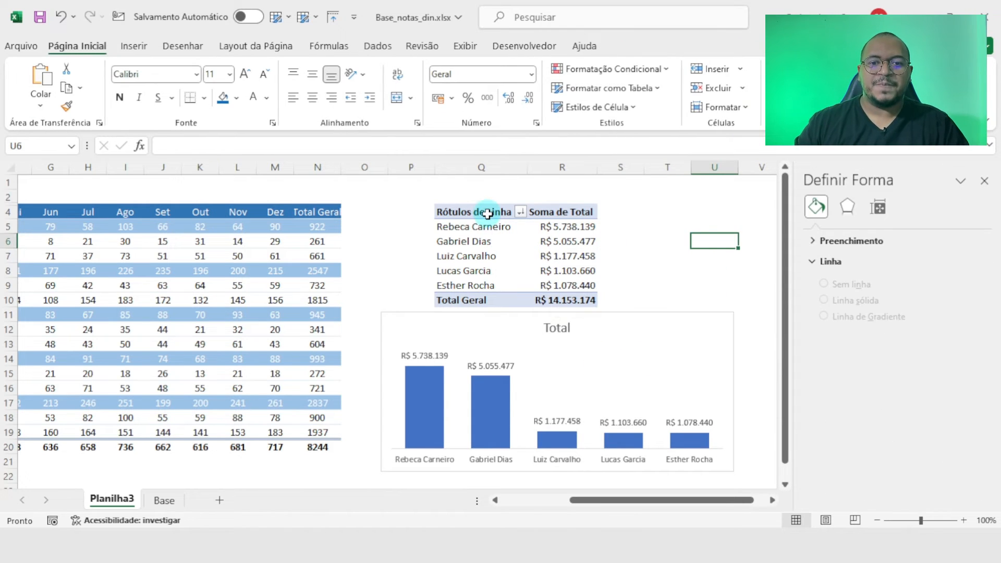
Step: Copy the Total by Vendedor PivotTable to cell U4 and close the shape formatting pane
left_click_drag(486, 211, 554, 292)
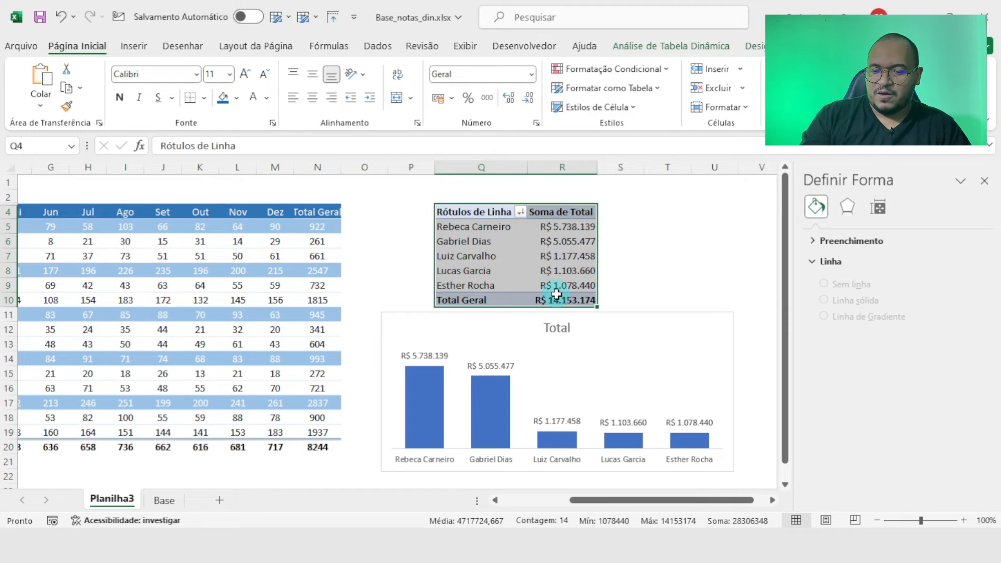
key("ctrl+c")
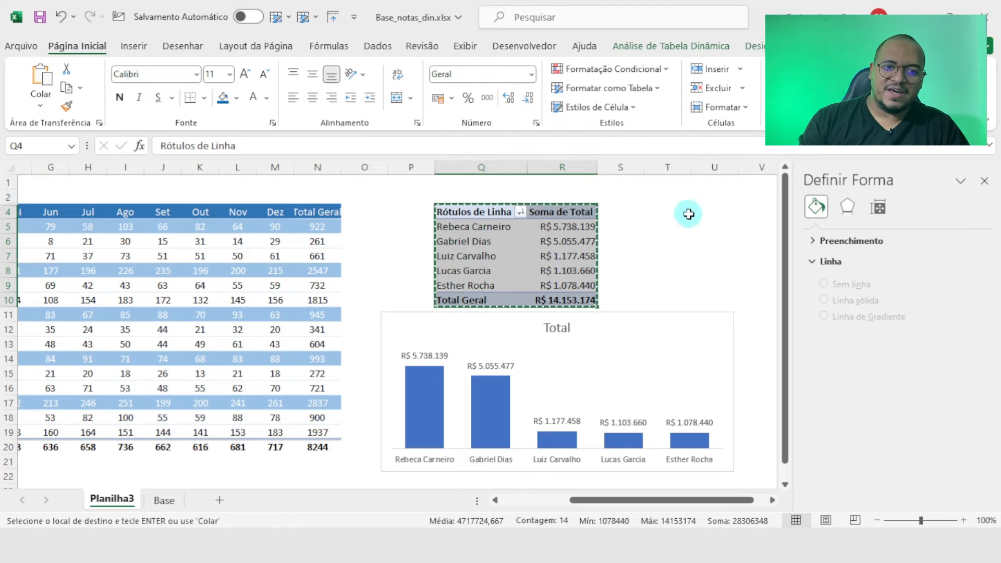
left_click(722, 212)
key("ctrl+v")
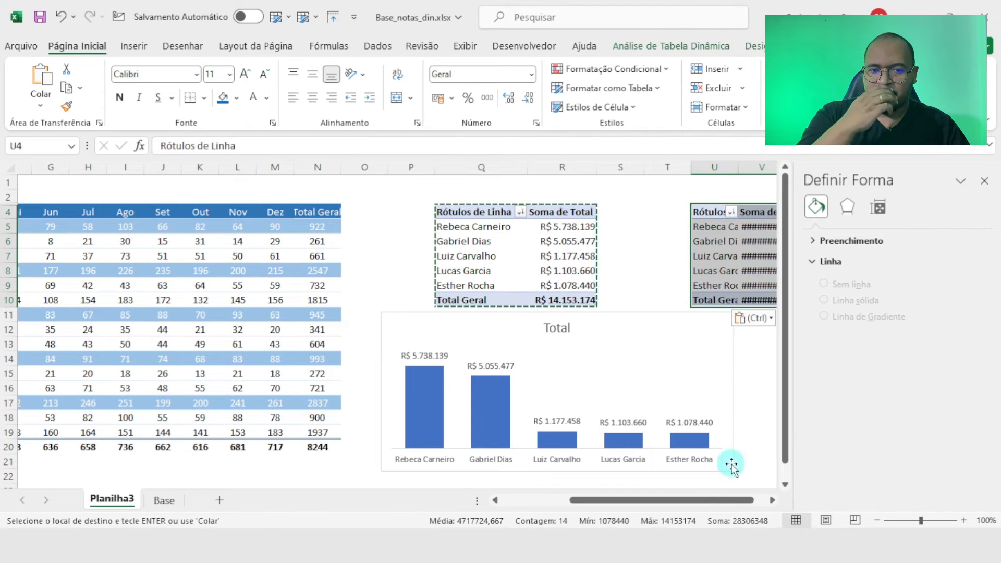
left_click_drag(730, 500, 757, 502)
left_click(710, 267)
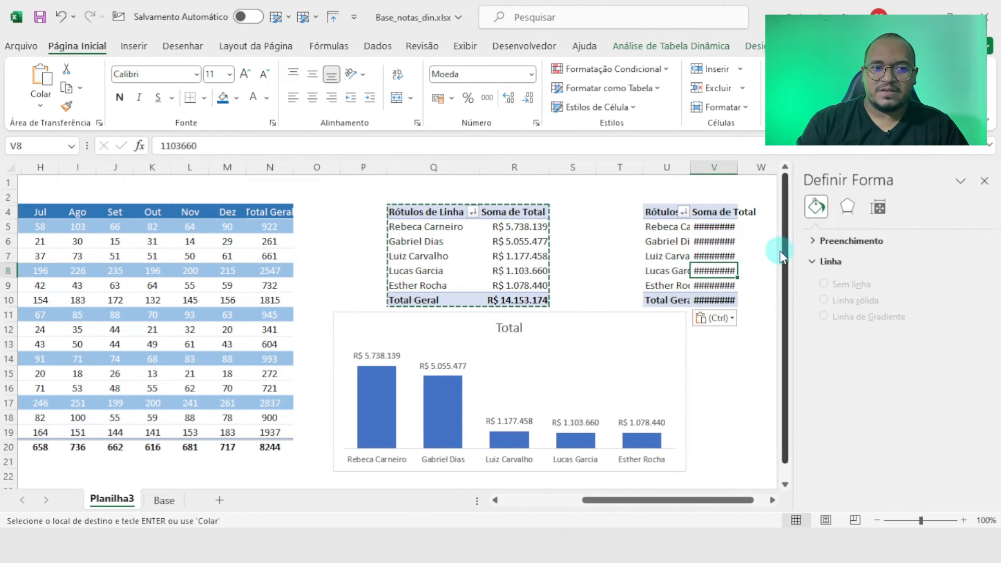
left_click(984, 181)
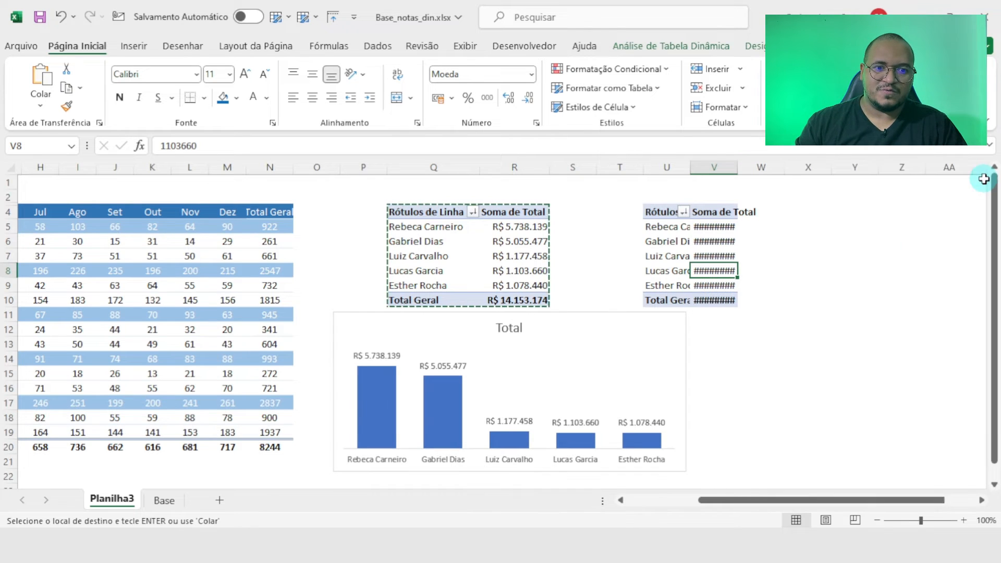
left_click(727, 239)
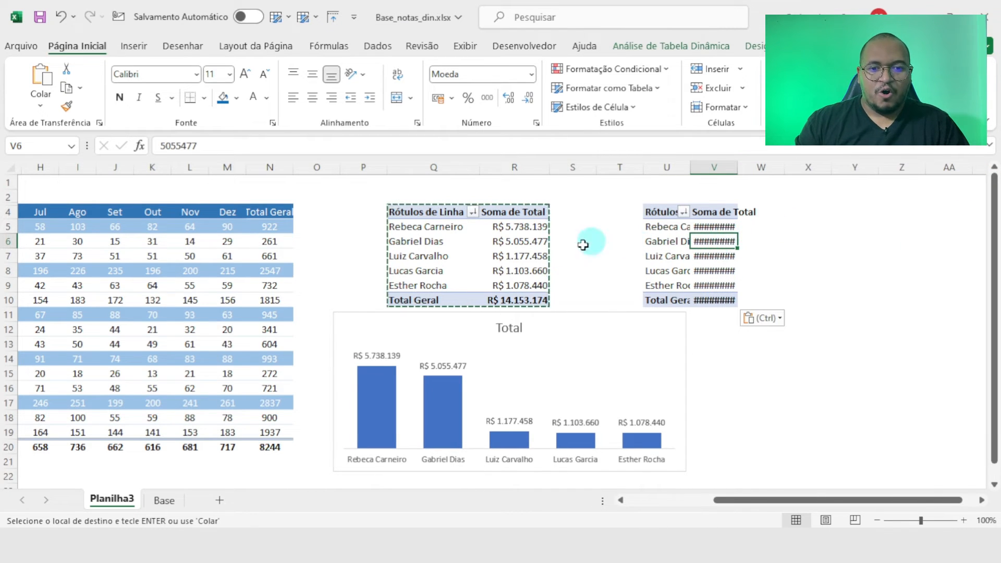
left_click(530, 258)
left_click(710, 252)
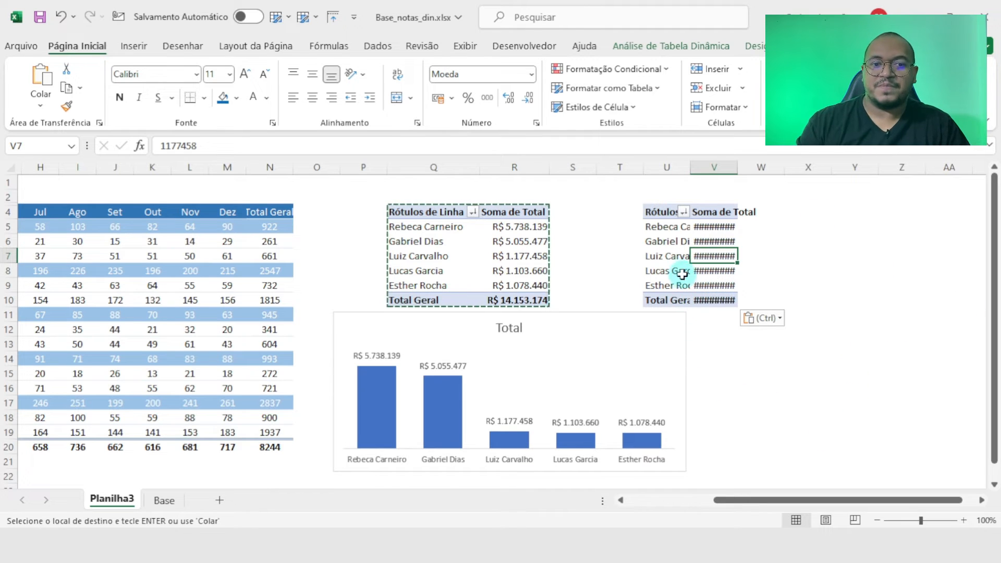
Step: Replace Vendedor with Tipo de venda in the row area of the copied PivotTable, keeping Soma de Total as values
right_click(662, 241)
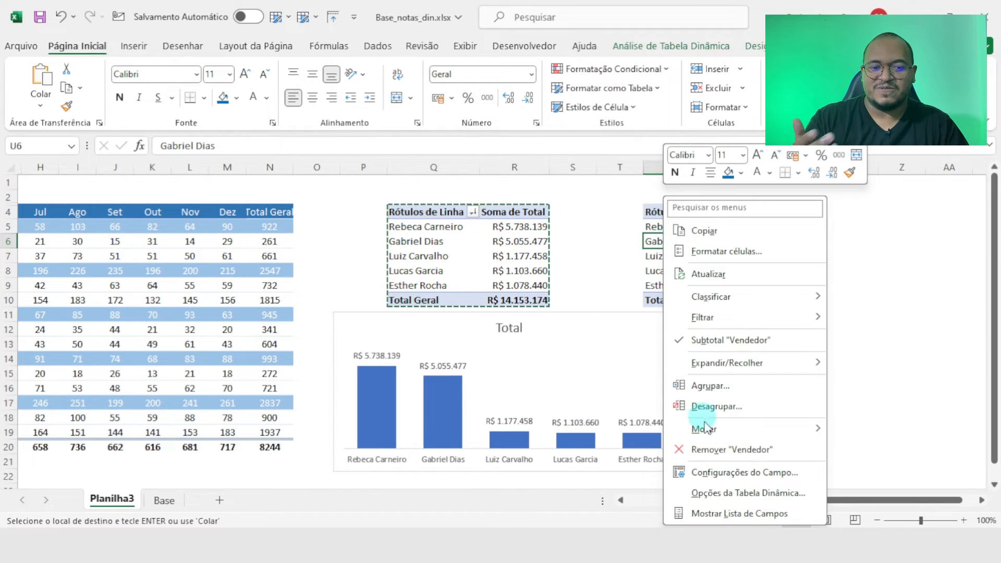
left_click(704, 513)
left_click_drag(675, 499, 708, 513)
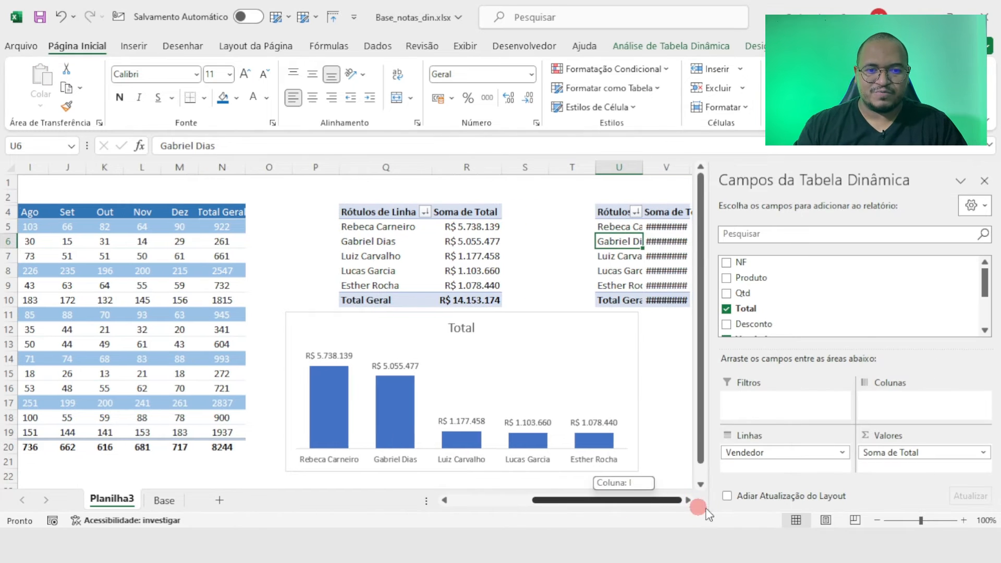
scroll(812, 308, "down", 3)
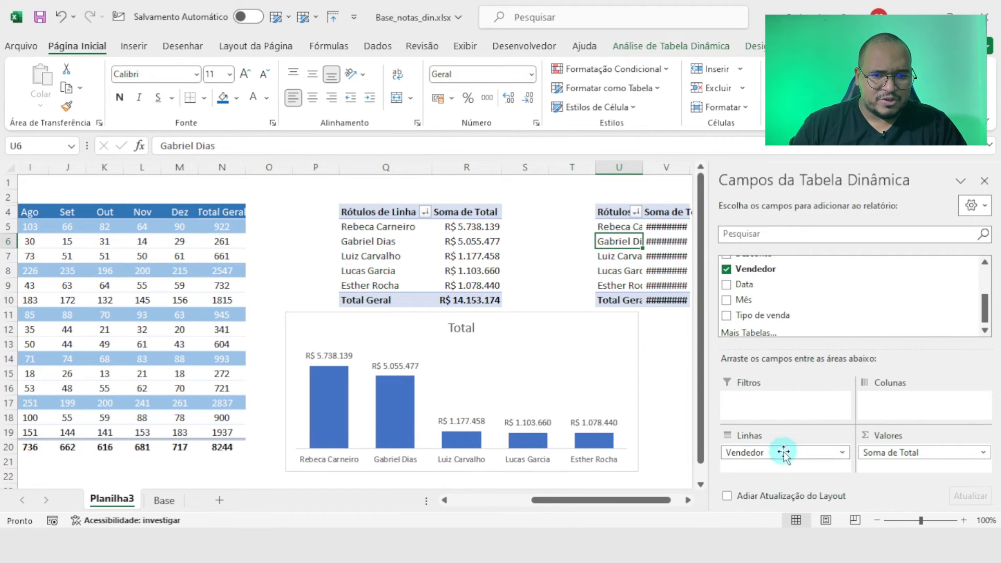
left_click_drag(784, 452, 640, 443)
left_click_drag(797, 314, 783, 461)
left_click_drag(642, 502, 663, 499)
left_click(691, 362)
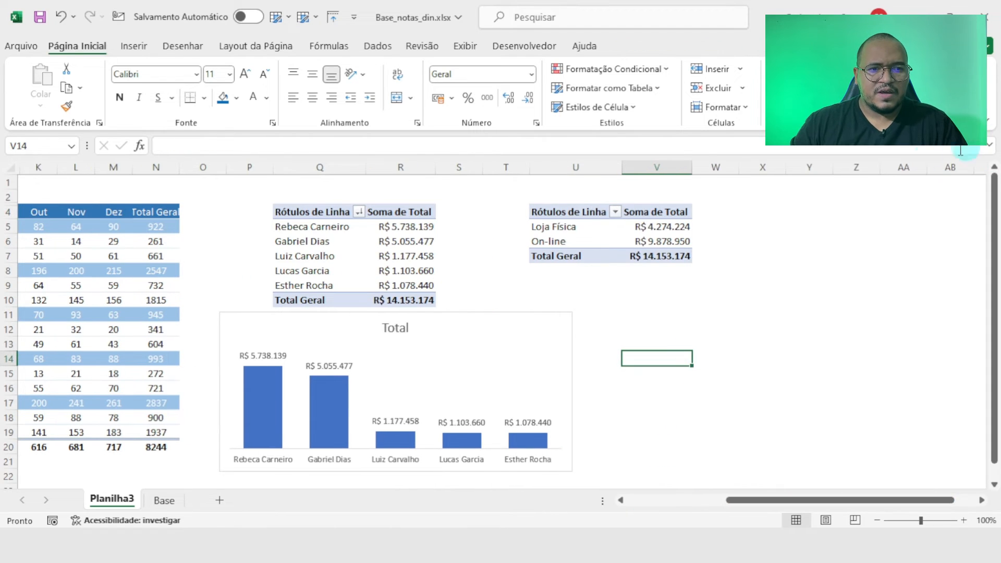
Step: Insert a doughnut (Rosca) PivotChart from the Tipo de venda PivotTable and move it slightly up towards that table
mouse_move(626, 240)
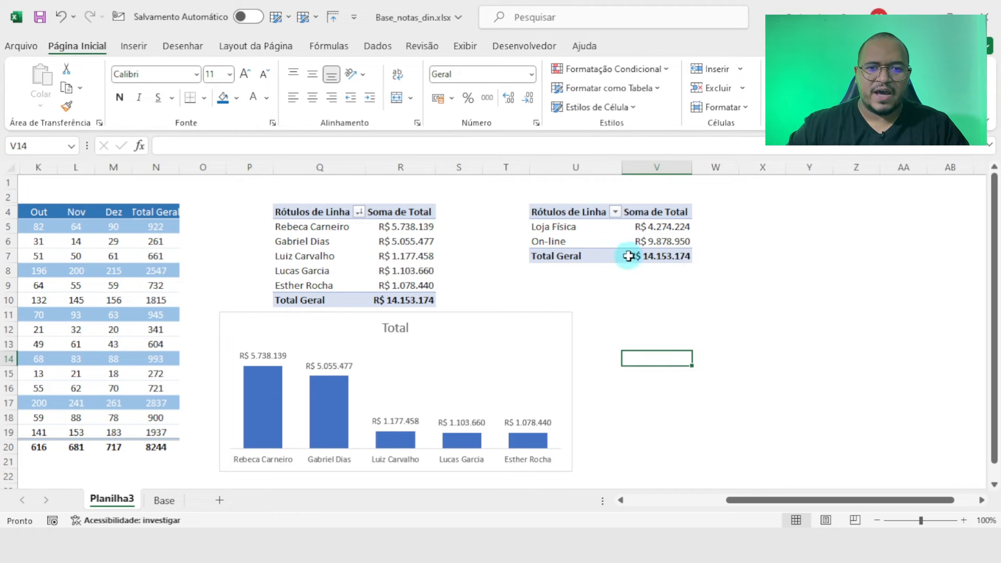
left_click(600, 226)
left_click(136, 46)
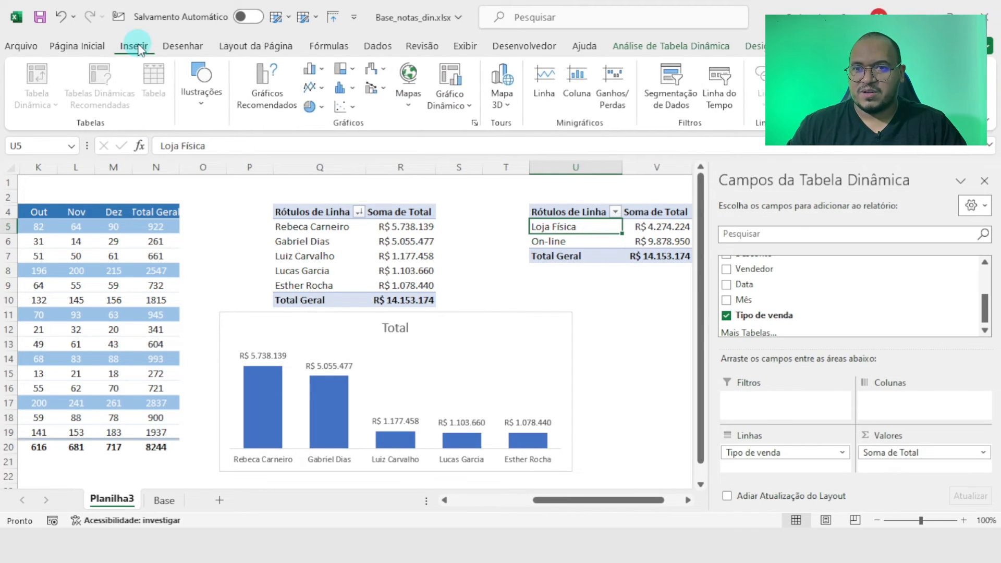
left_click(313, 106)
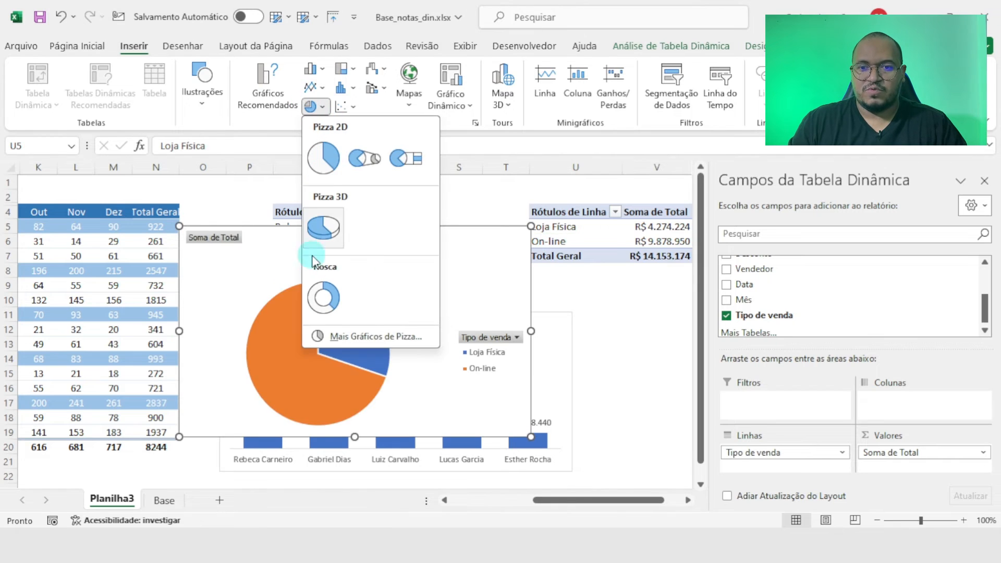
left_click(323, 297)
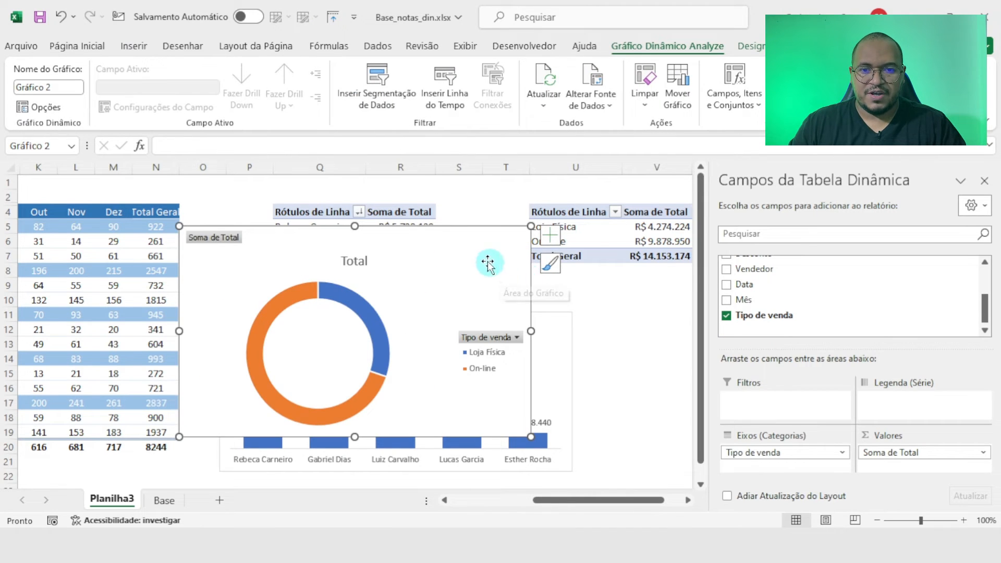
left_click_drag(482, 255, 549, 227)
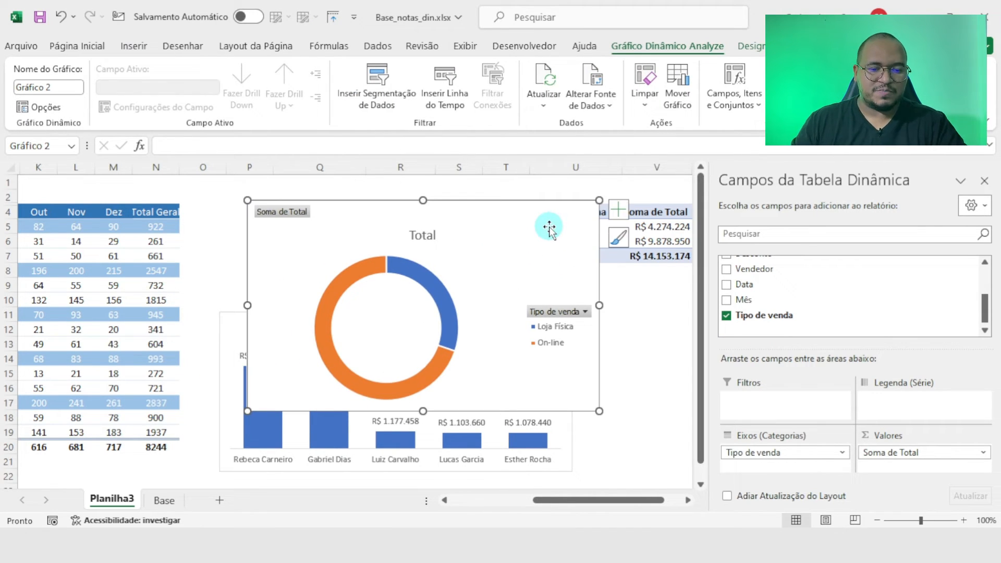
Step: Delete the doughnut chart and remove columns U to W holding the Tipo de venda PivotTable
key("Delete")
left_click_drag(573, 167, 695, 189)
key("ctrl+minus")
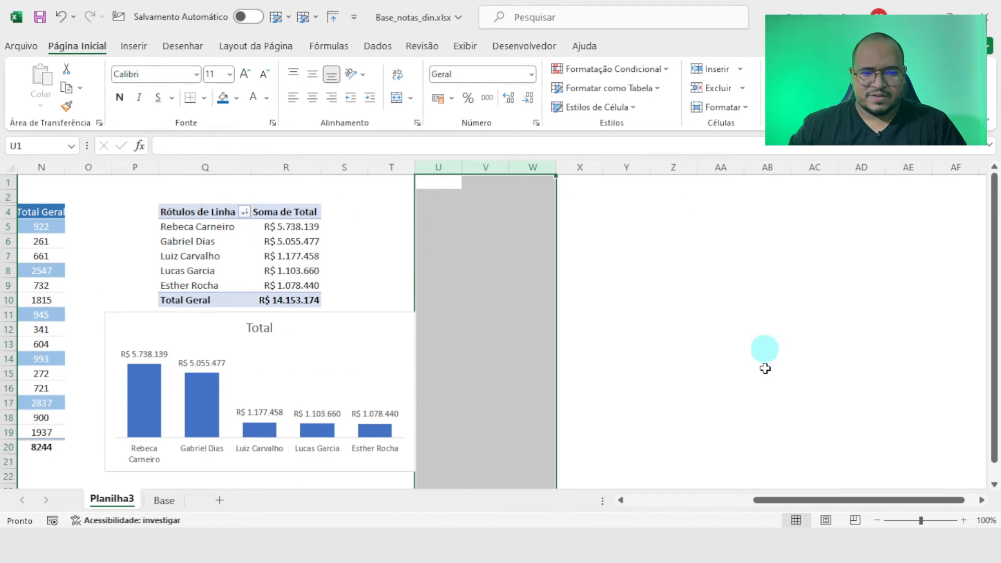
Step: Move the column PivotChart over its source PivotTable, beside the monthly table, and extend its height from row 4 to row 20
left_click_drag(770, 500, 682, 500)
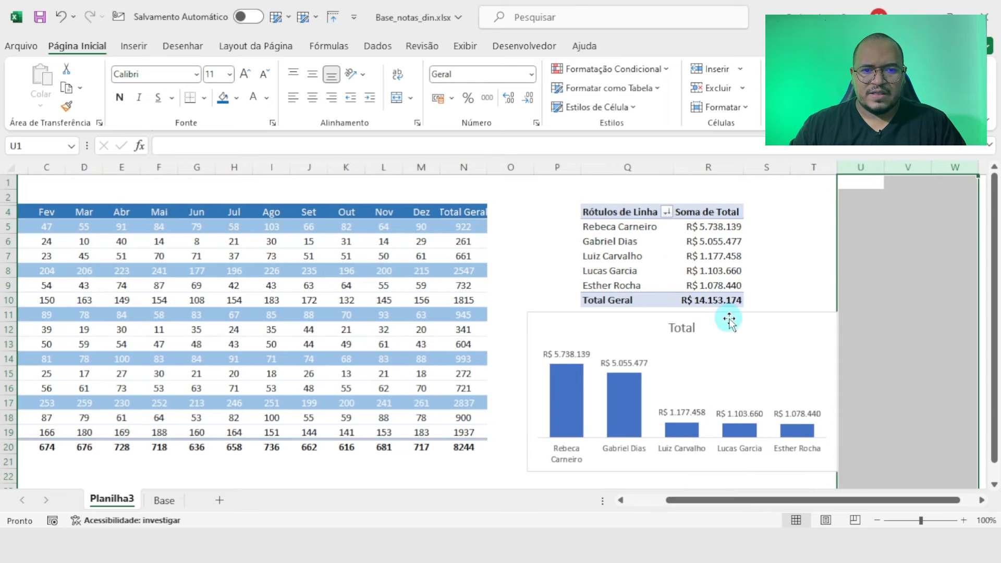
left_click_drag(696, 323, 708, 205)
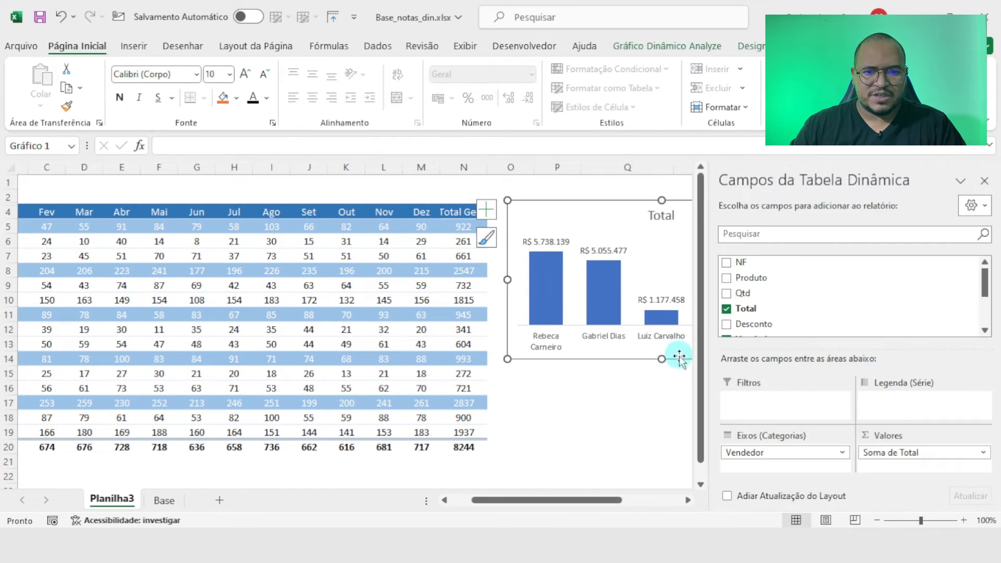
left_click_drag(661, 357, 644, 448)
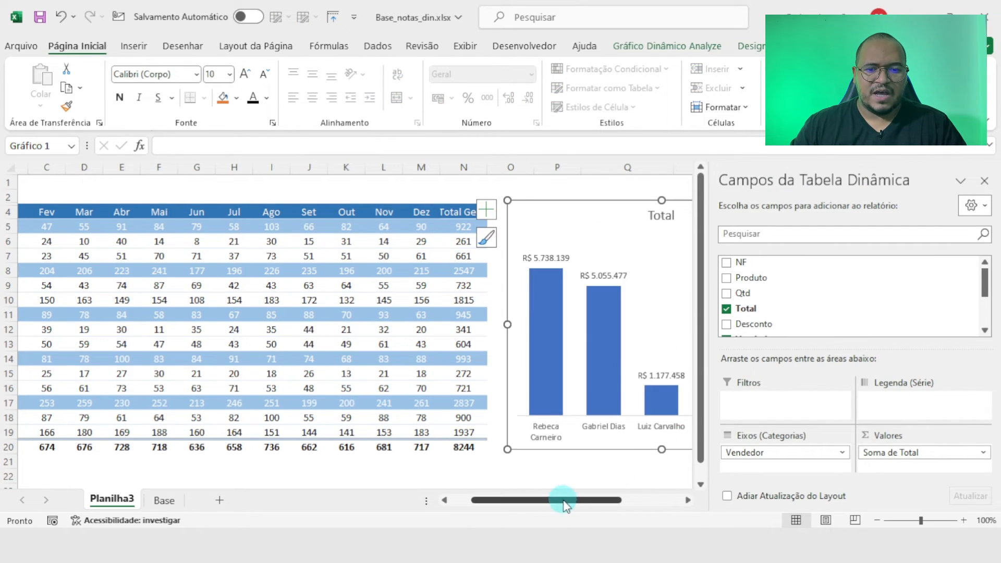
left_click_drag(565, 502, 665, 497)
left_click(654, 430)
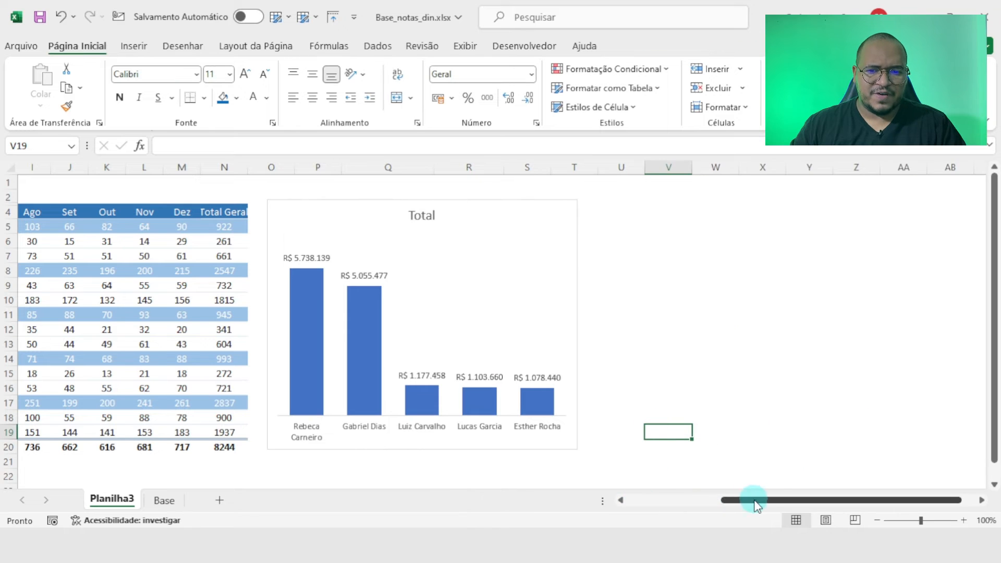
Step: Fill cells A1:S1 with blue as a banner above the monthly PivotTable and the chart
left_click_drag(756, 501, 508, 506)
left_click_drag(29, 181, 904, 167)
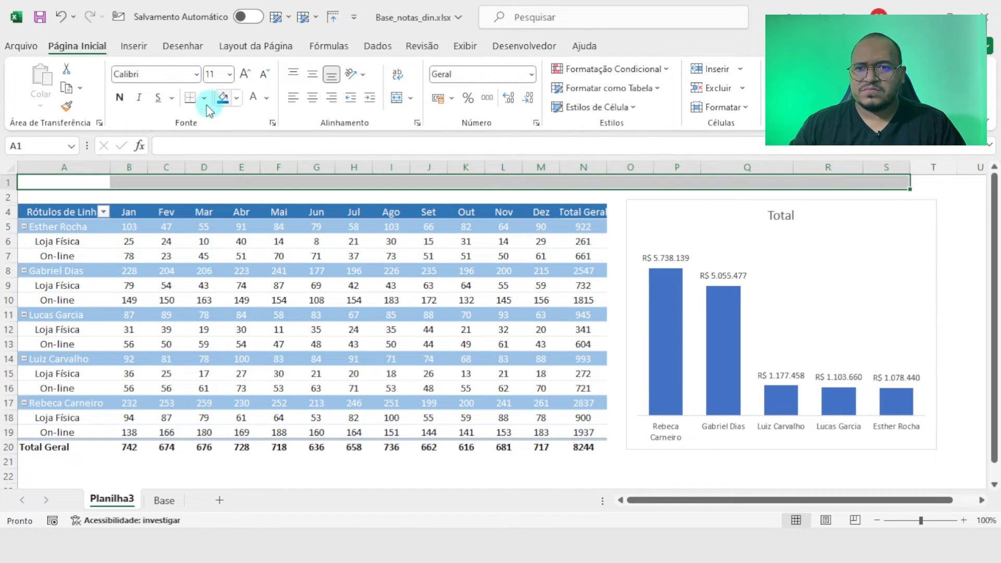
left_click(222, 99)
left_click(166, 240)
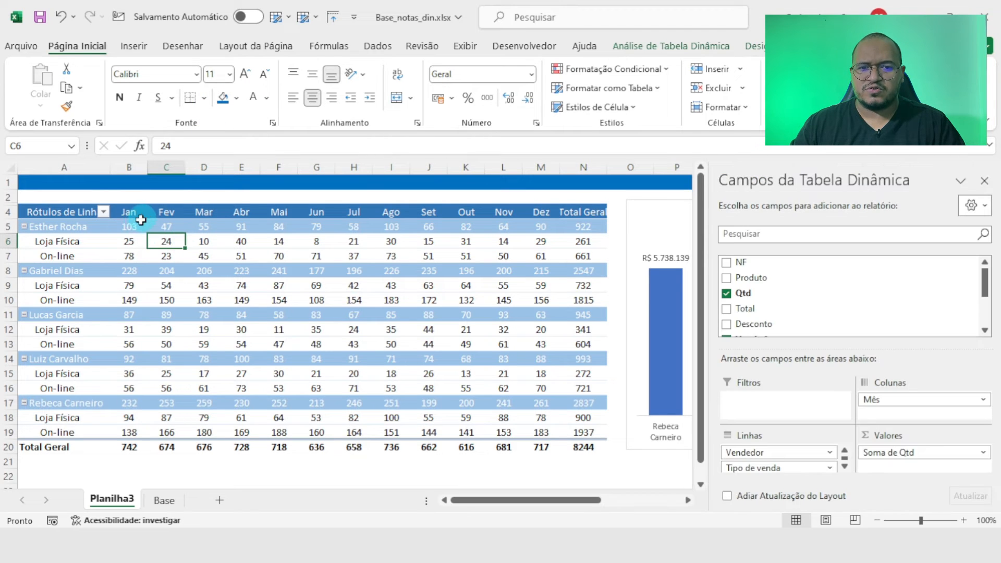
Step: Enter the title "Análise de Dados - Informações de Venda" in cell A1
left_click(47, 183)
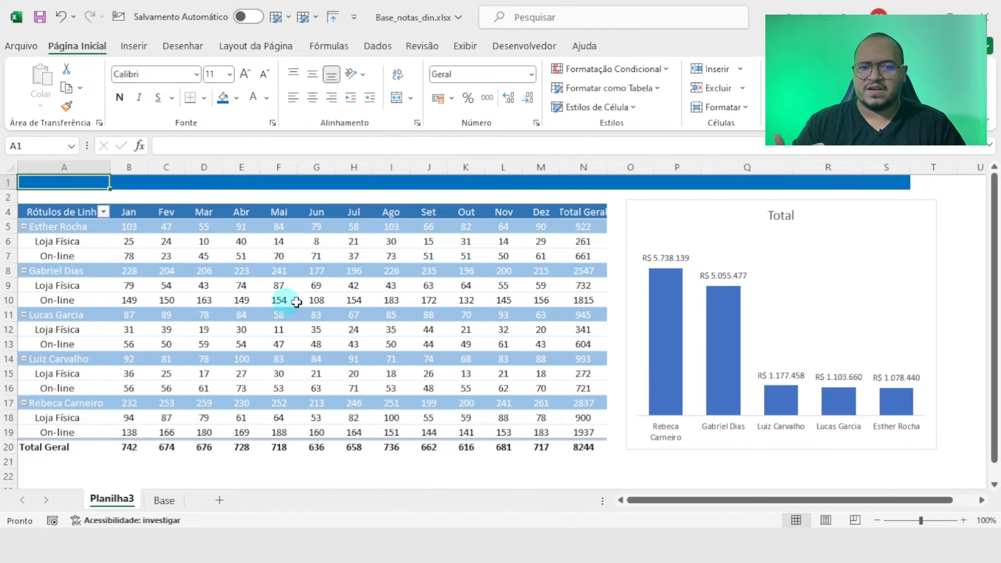
mouse_move(249, 325)
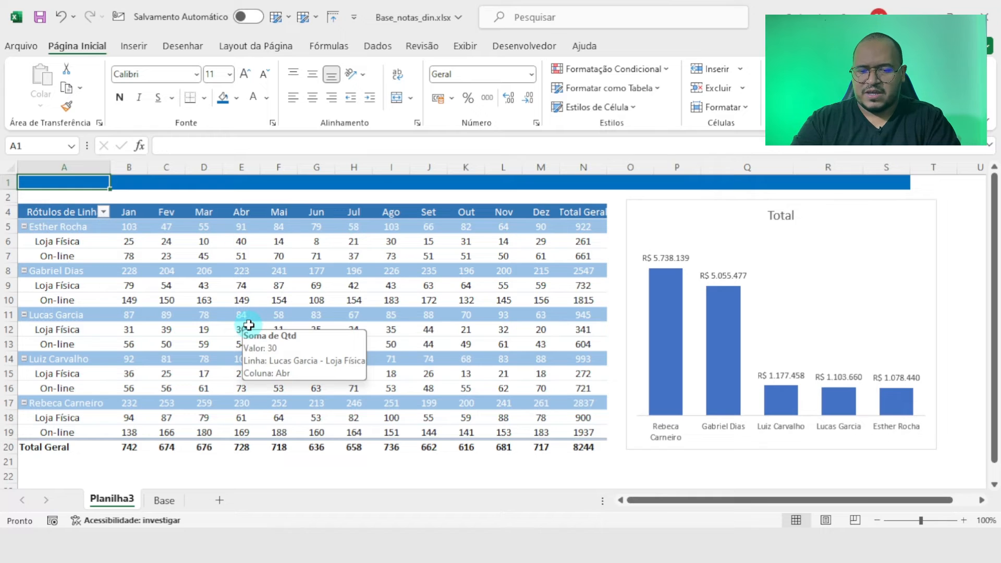
type("Análise de Dados -")
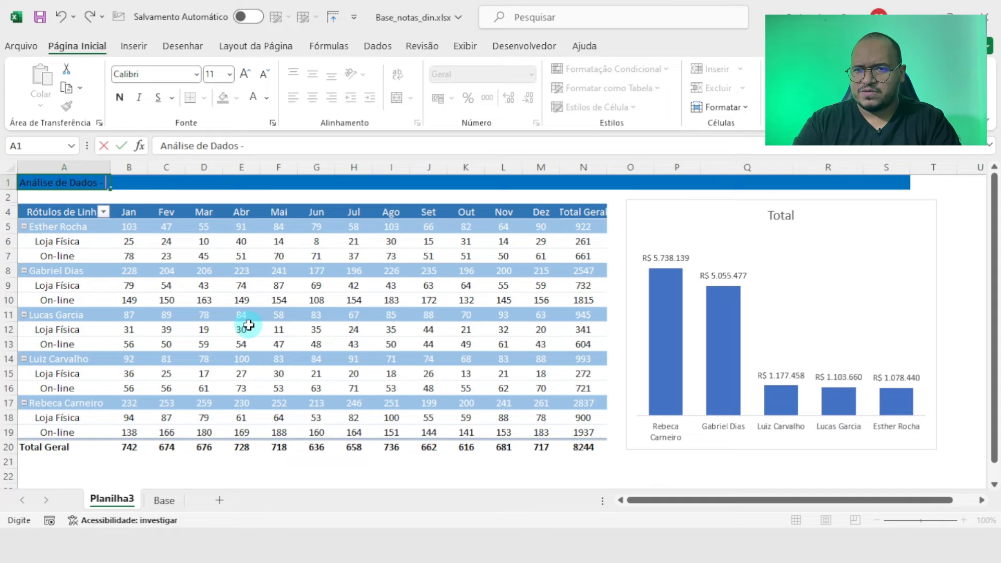
type("Informações de Vend")
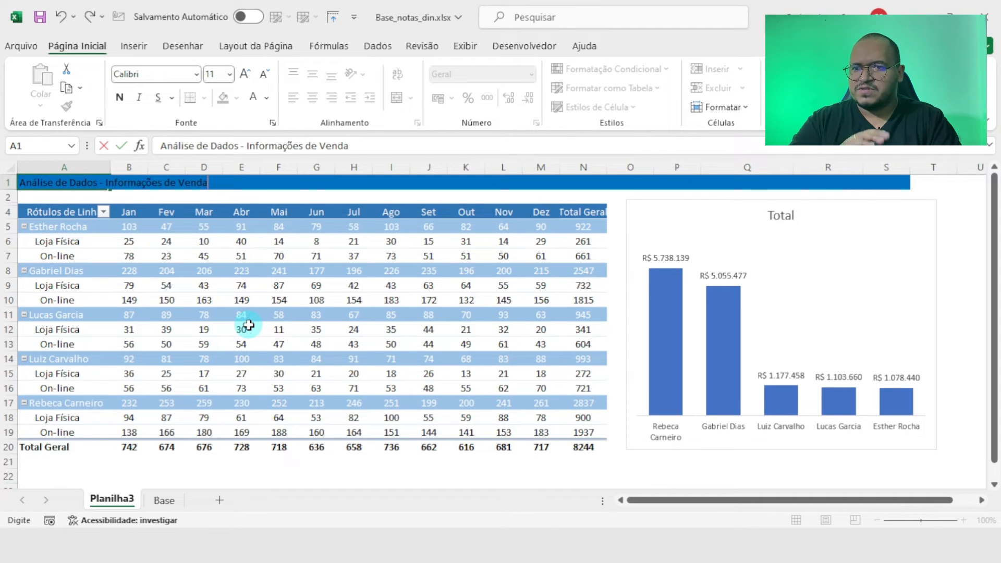
type("a")
key("Return")
Step: Format the title in cell A1 with font size 20 and white text
left_click(62, 183)
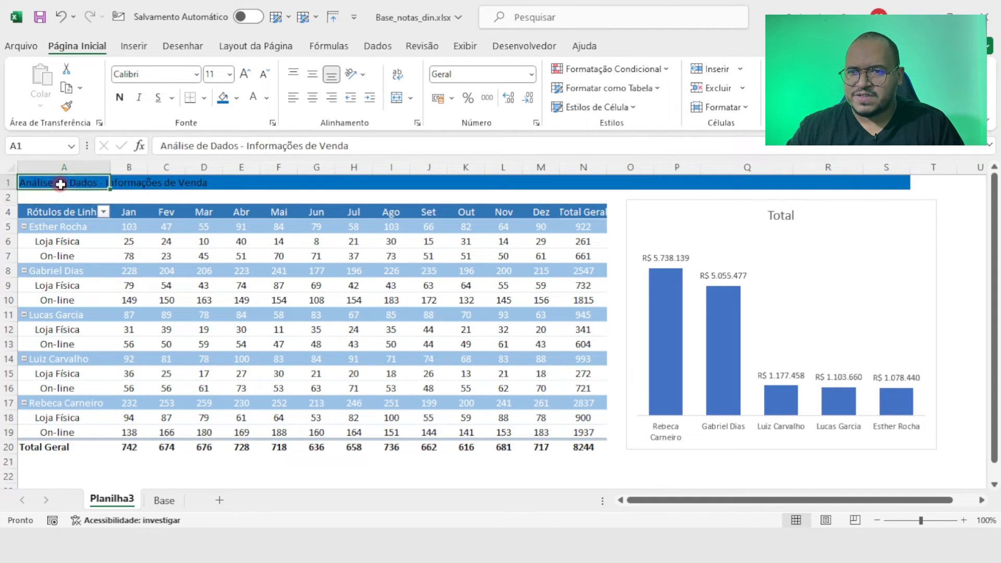
left_click(244, 74)
left_click(244, 74)
left_click(244, 75)
left_click(244, 75)
left_click(244, 75)
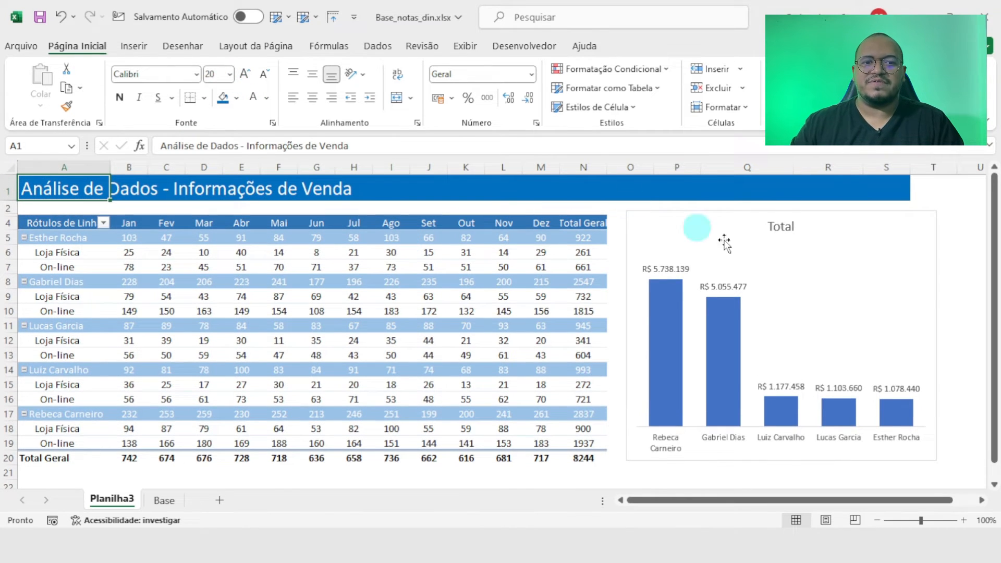
Step: Nudge the PivotChart closer to the monthly table, hide the field list, and narrow the chart to end level with the blue banner
left_click(733, 218)
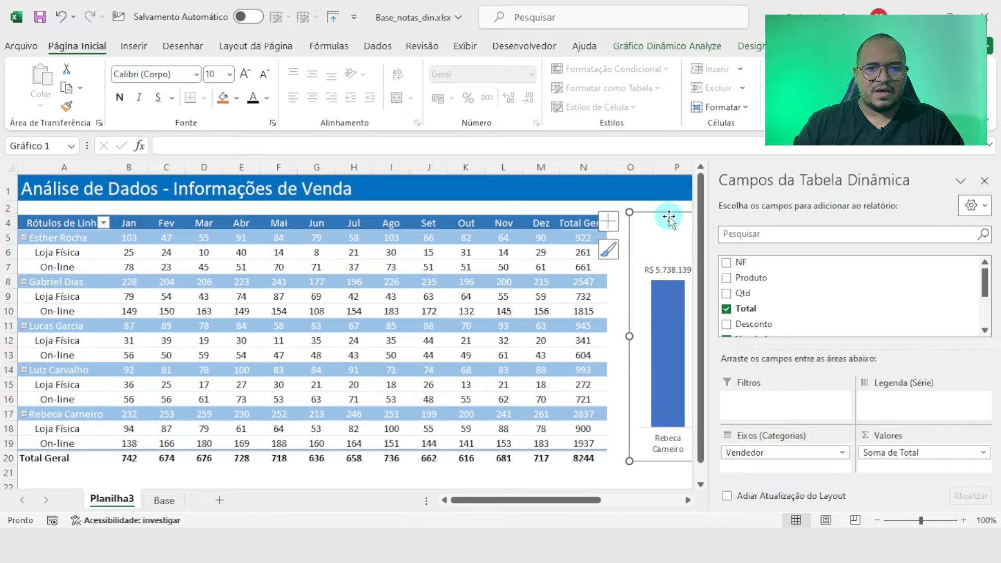
left_click_drag(665, 208, 656, 212)
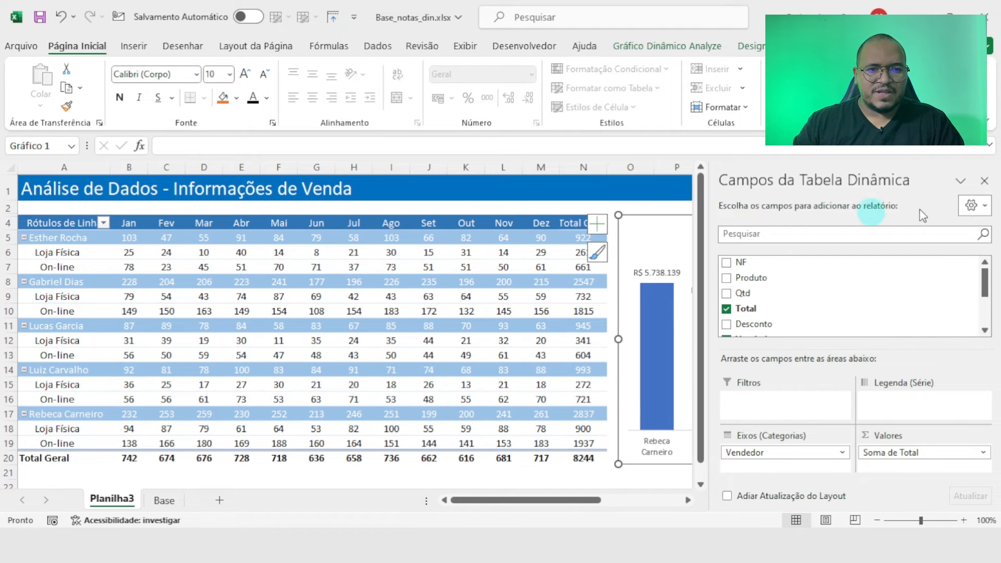
left_click(983, 183)
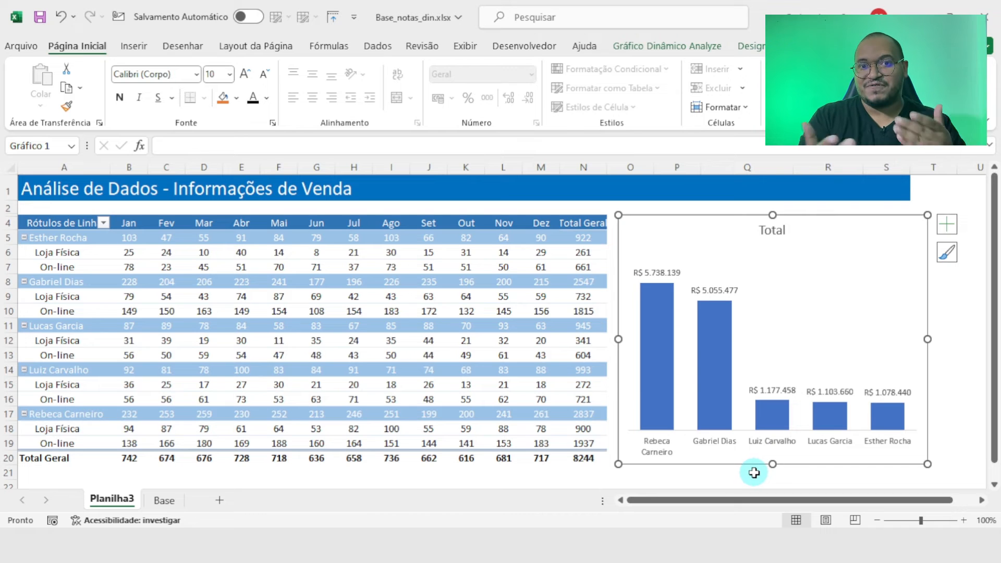
left_click(955, 427)
left_click(916, 316)
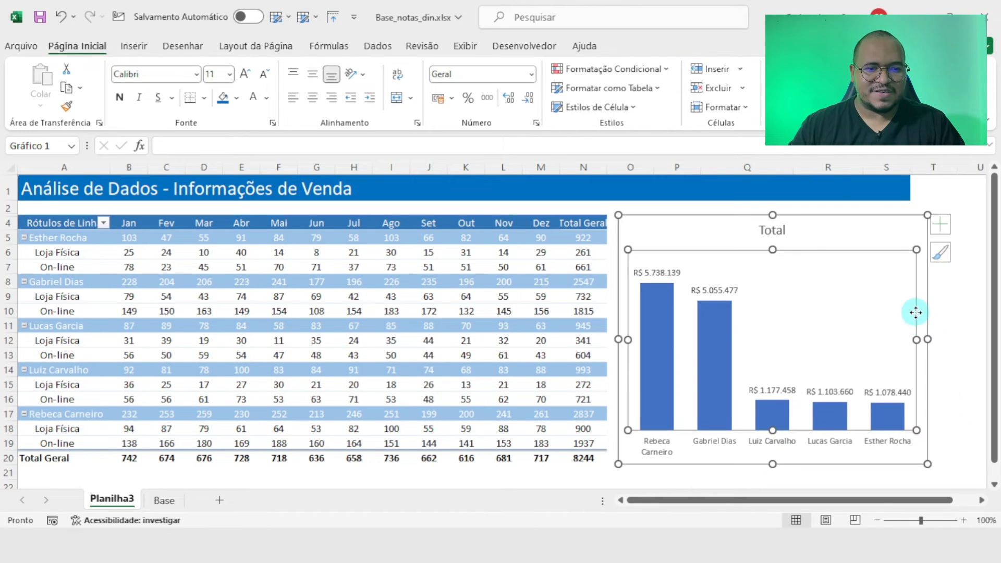
left_click_drag(924, 340, 908, 340)
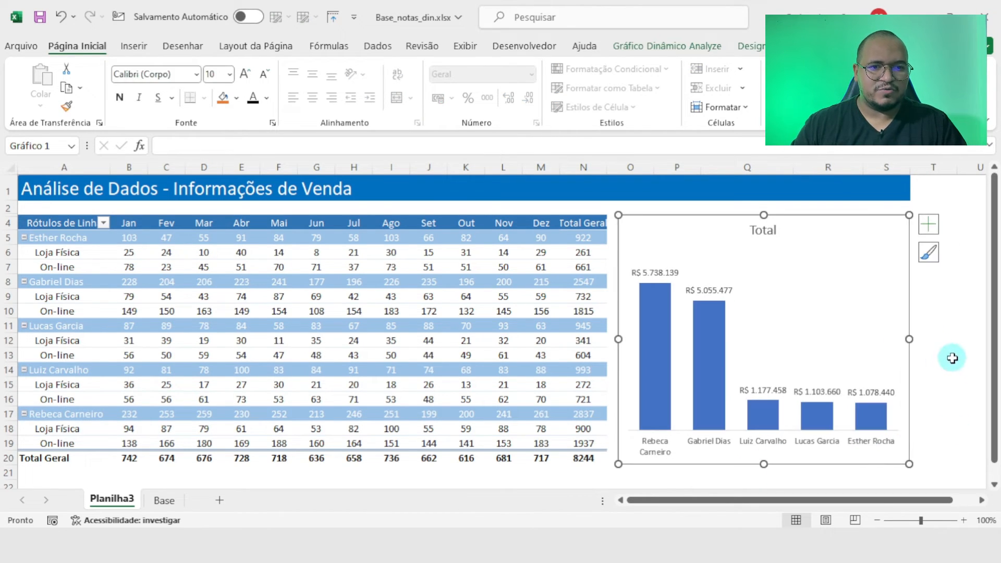
left_click(966, 366)
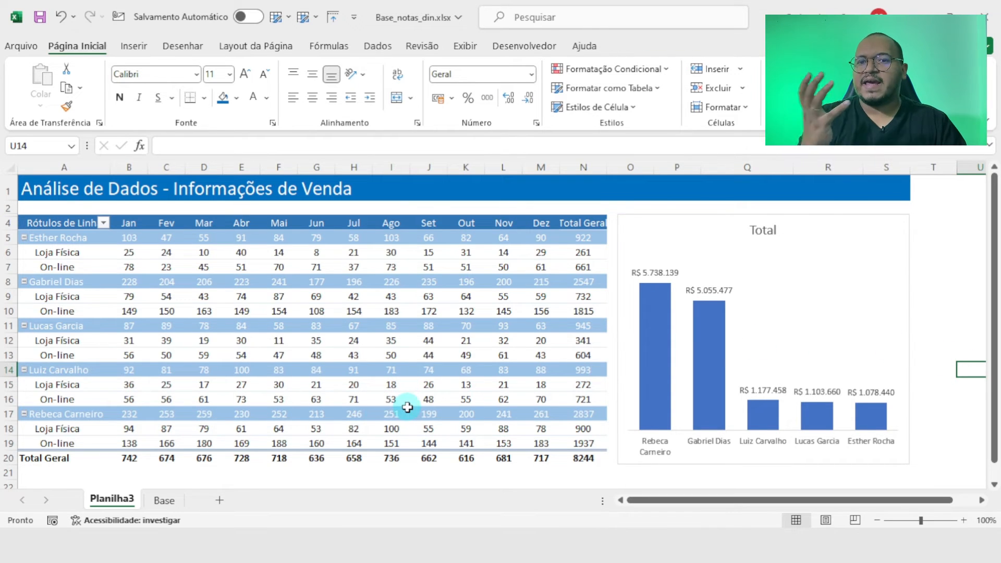
Step: Examine the extent of the sales records on the Base sheet, from first to last row, and return to the Planilha3 report
left_click(164, 501)
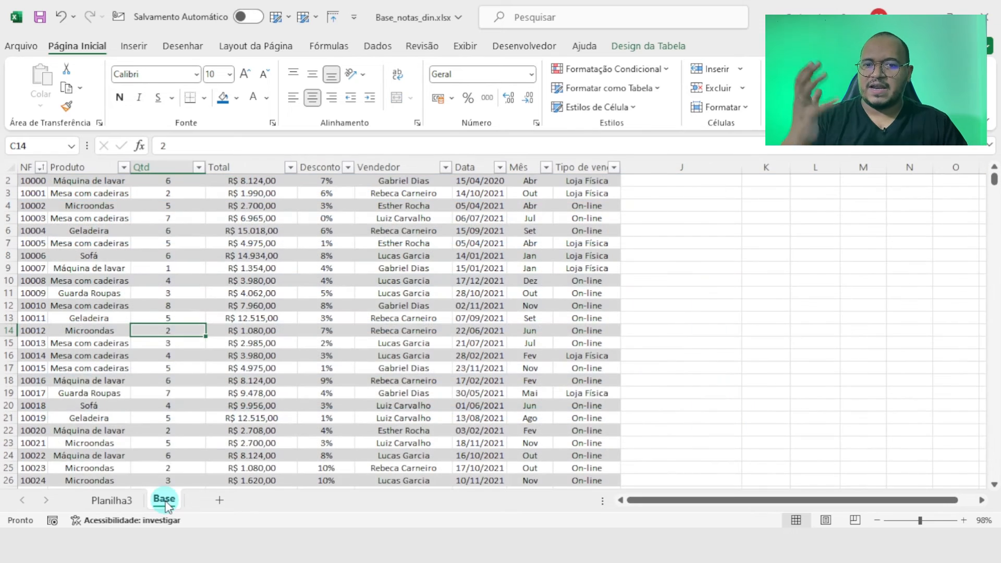
left_click(161, 408)
key("ctrl+Down")
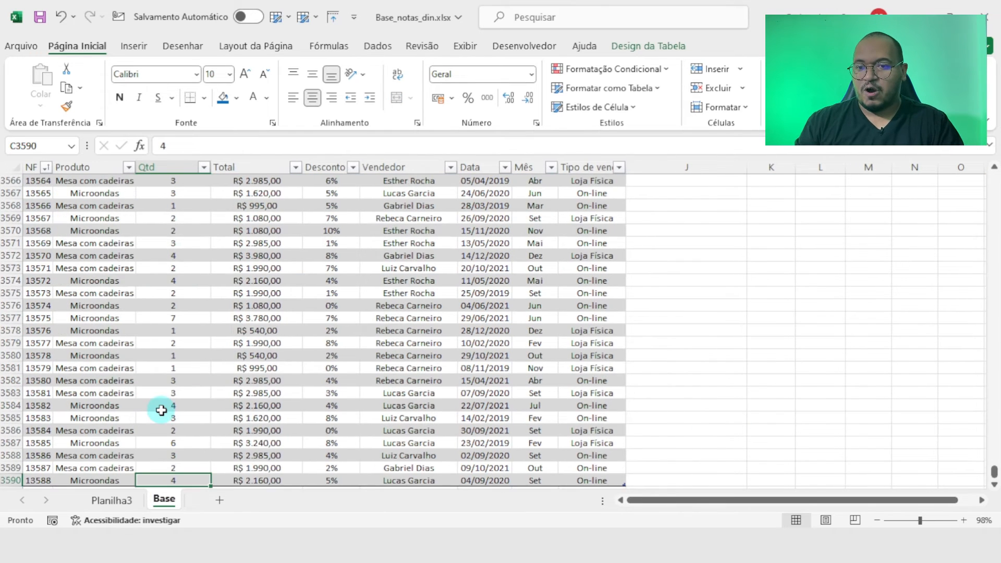
key("Up")
key("Up")
key("Up")
key("ctrl+Up")
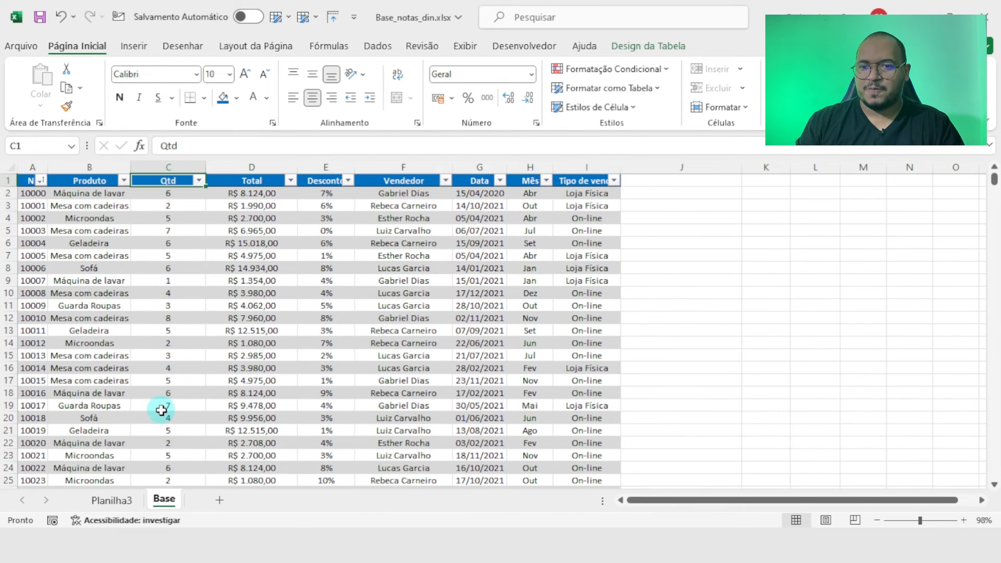
left_click(112, 500)
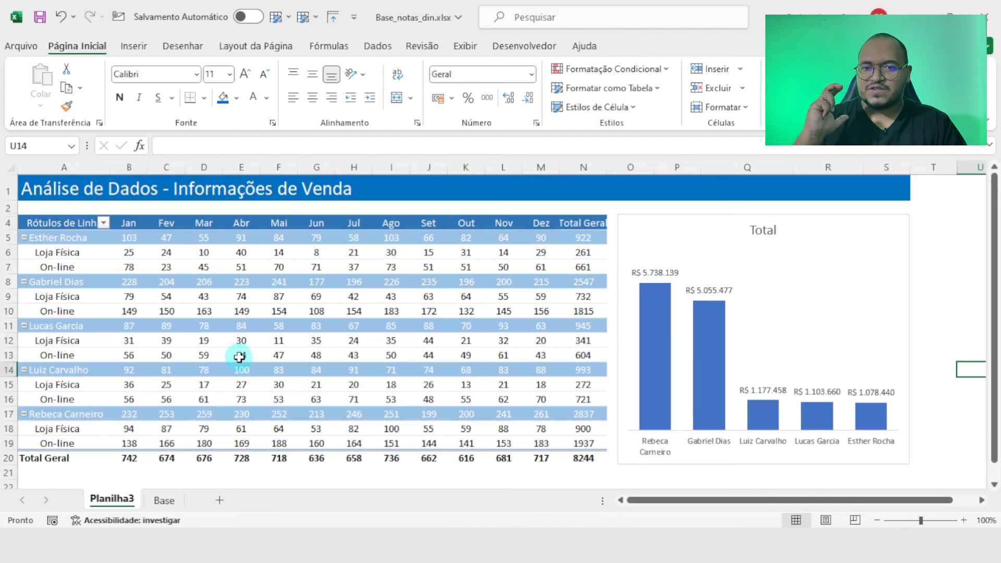
mouse_move(259, 355)
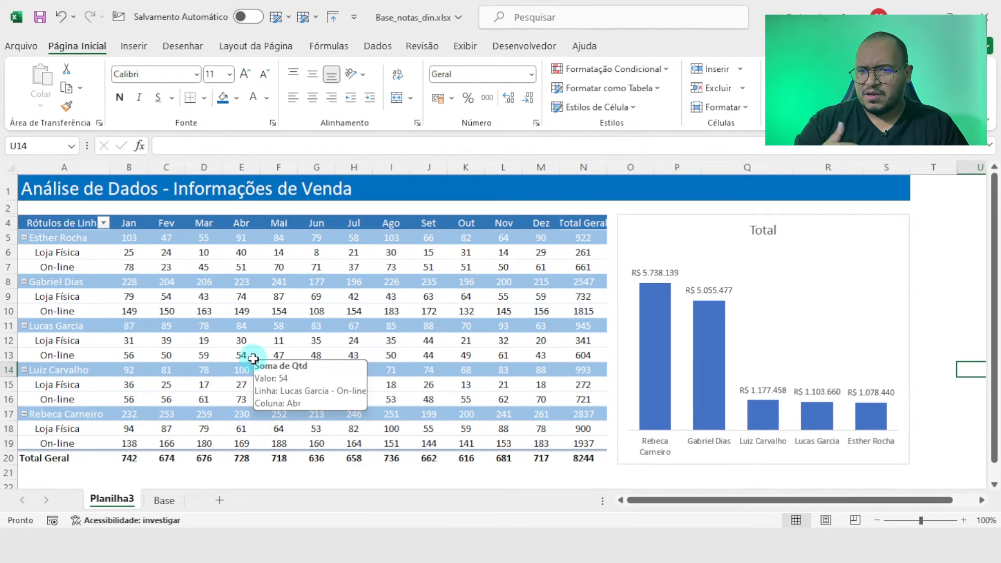
Step: Change the Tipo de venda in cell I11 of the Base sheet to "Fiado"
left_click(162, 501)
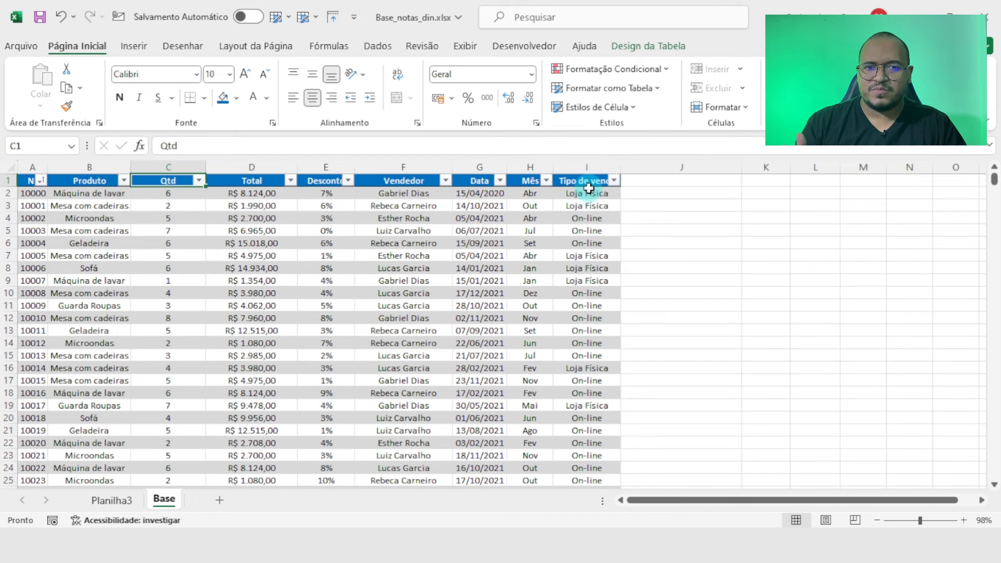
left_click(586, 207)
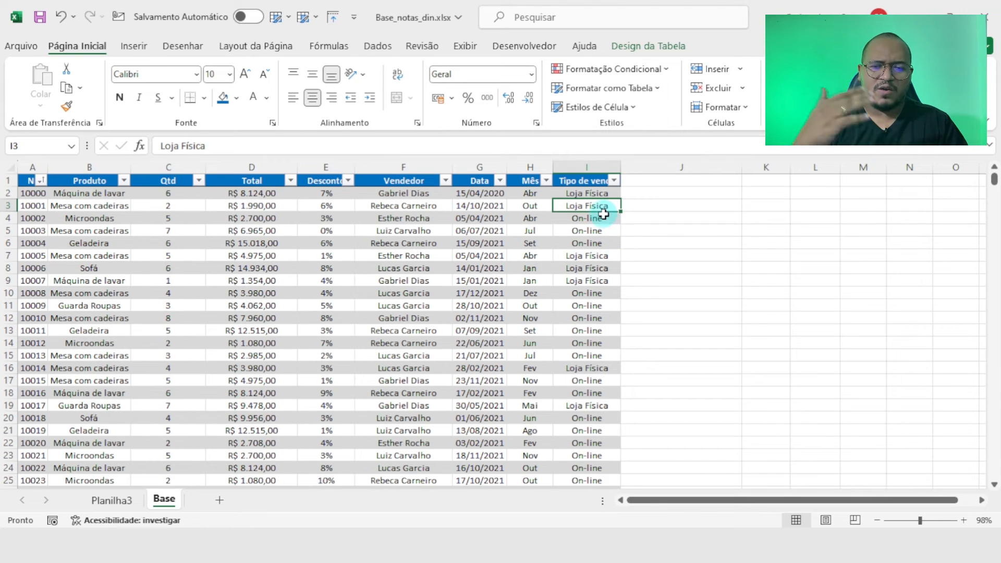
left_click(601, 307)
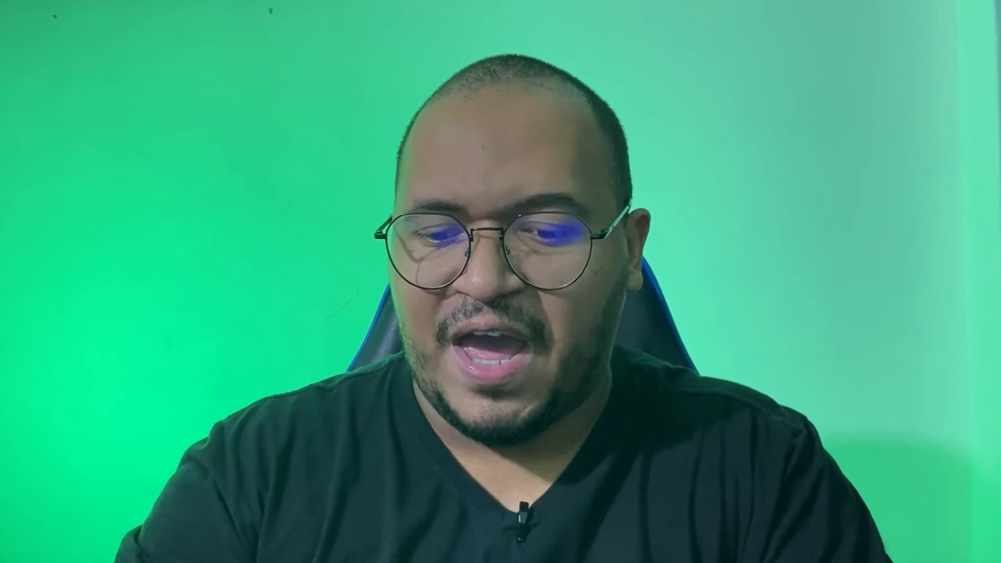
type("Fia")
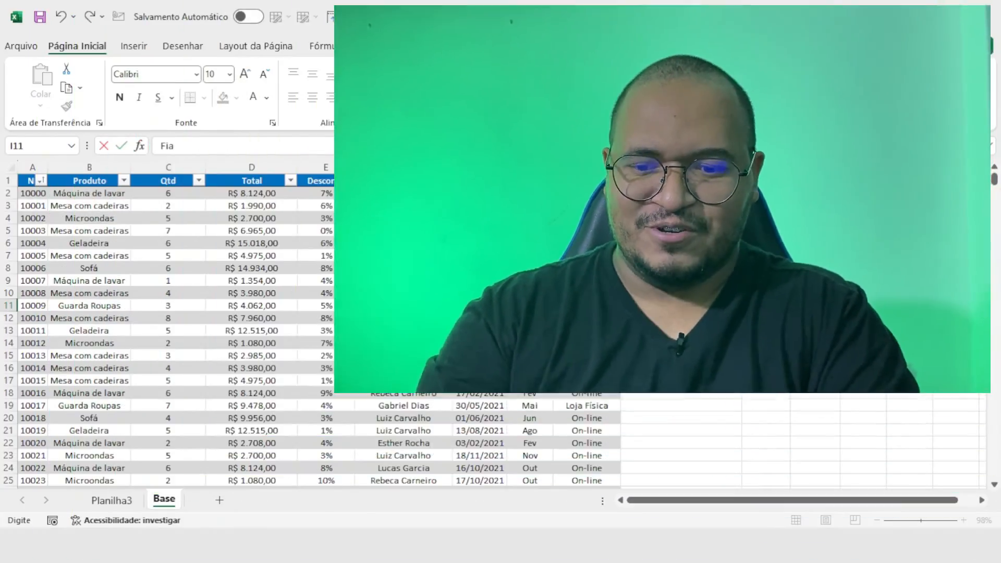
type("do")
key("Return")
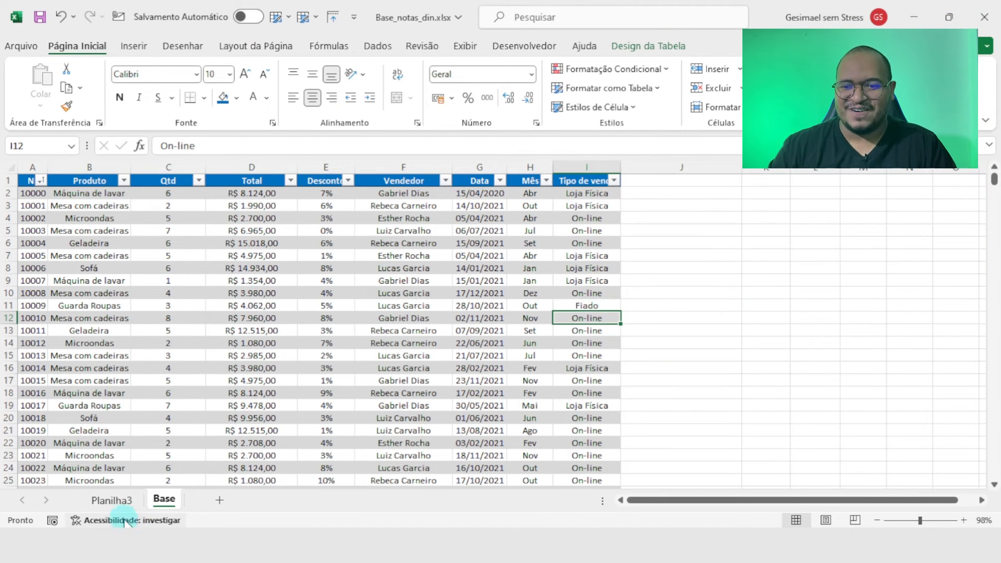
Step: Refresh all PivotTables and the PivotChart on the Planilha3 report with the edited Base data
left_click(111, 500)
mouse_move(197, 330)
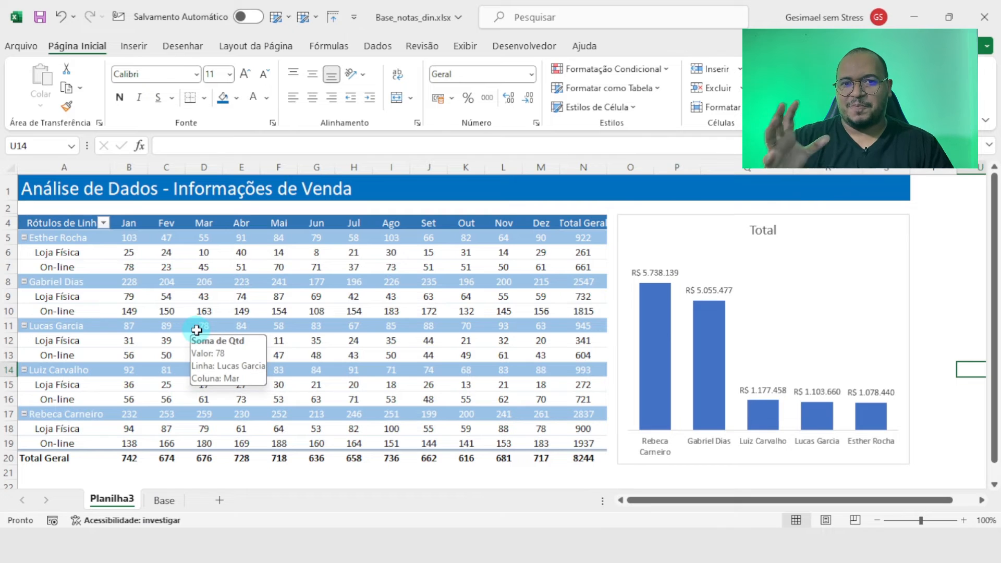
left_click(376, 46)
left_click(139, 79)
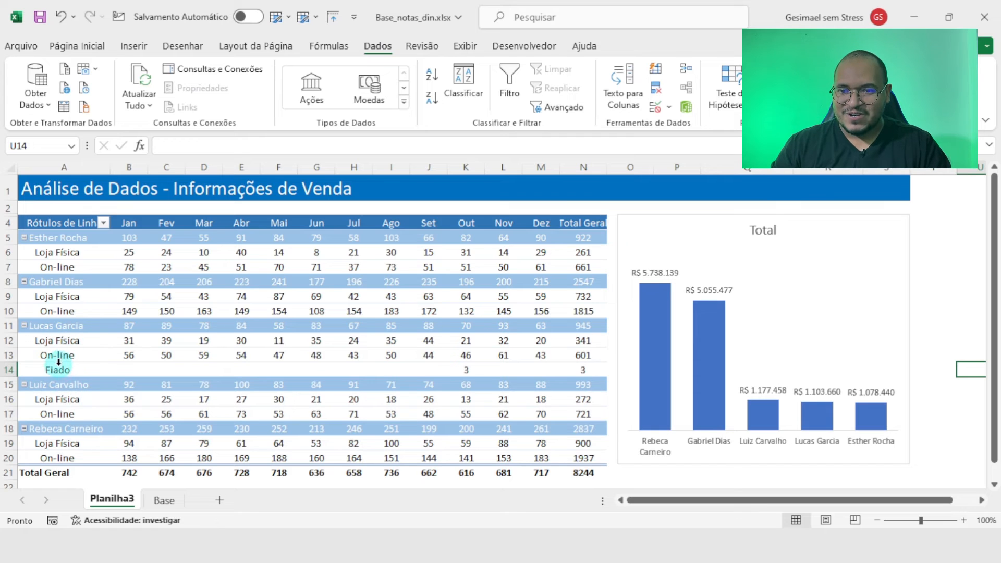
Step: Extract the source record behind the October Fiado quantity in K14 to a new sheet and autofit its Data column
left_click(467, 369)
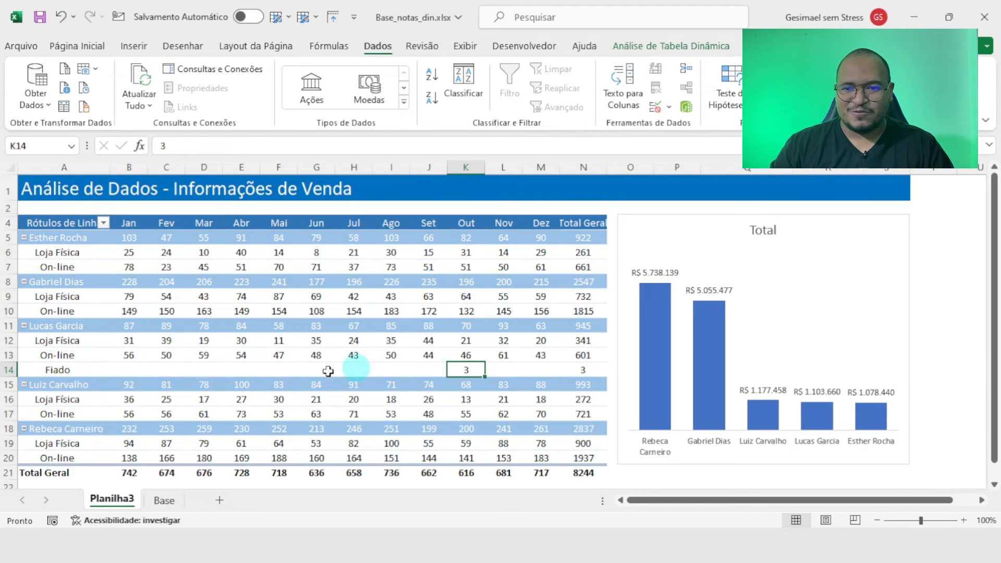
mouse_move(271, 426)
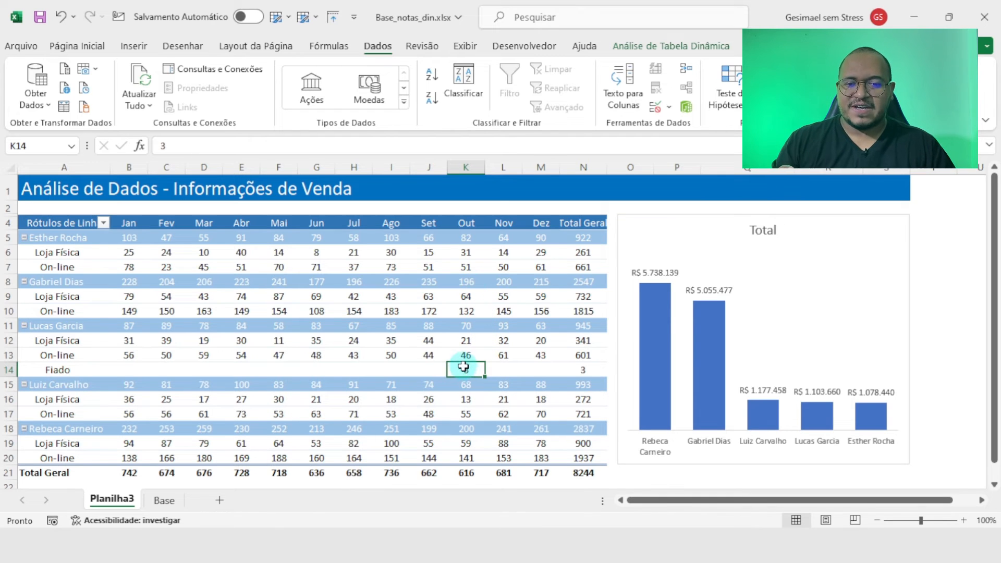
mouse_move(468, 370)
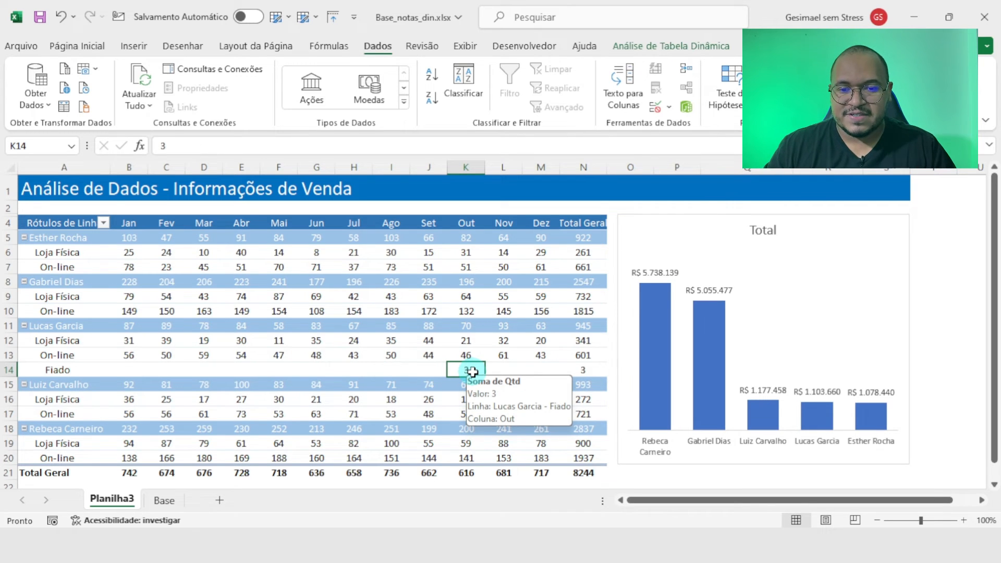
double_click(467, 371)
left_click(345, 272)
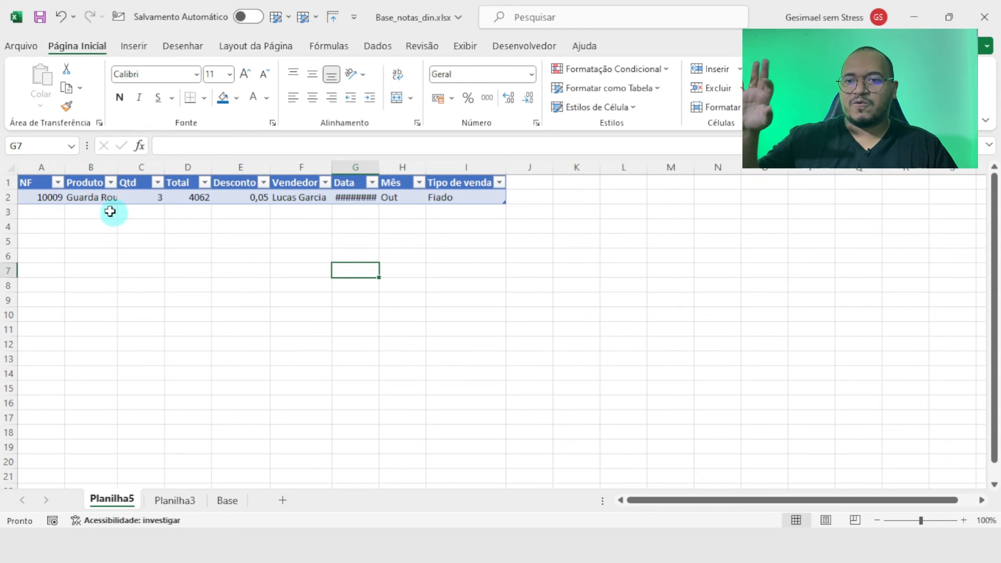
double_click(379, 167)
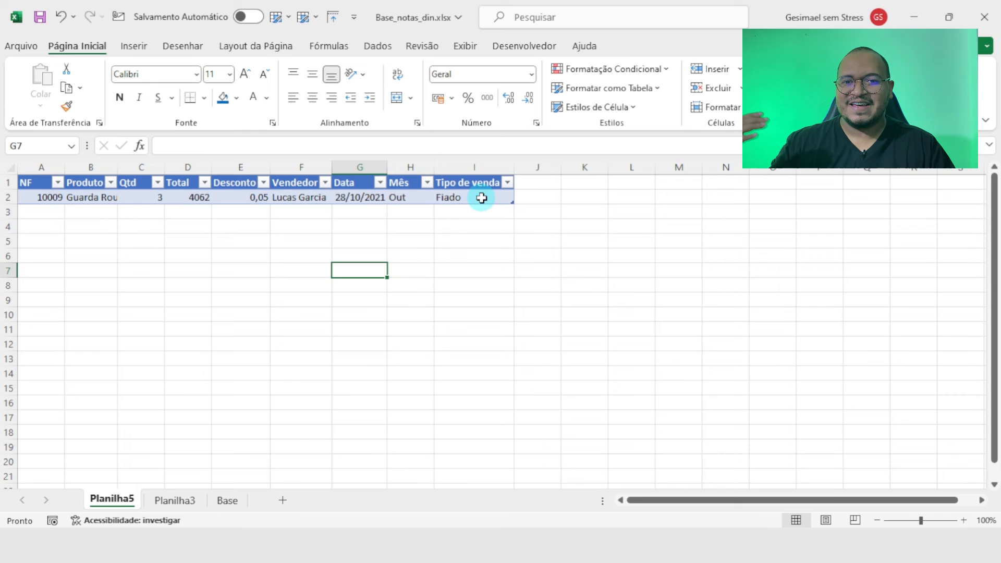
Step: Extract the detail records behind the Total Geral value in N15 of Planilha3 to a new sheet and autofit the Vendedor and Data columns
left_click(230, 502)
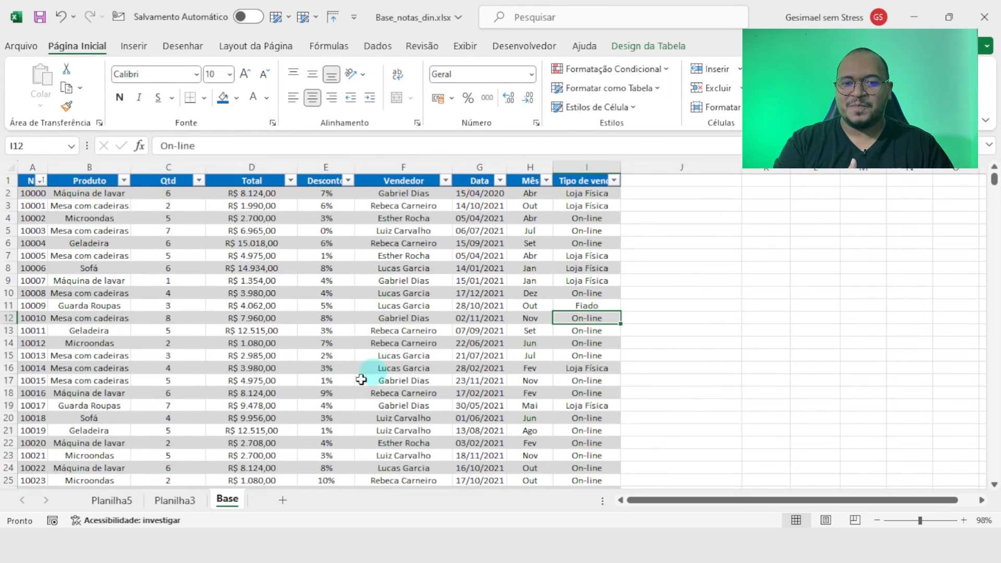
left_click(125, 501)
left_click(177, 498)
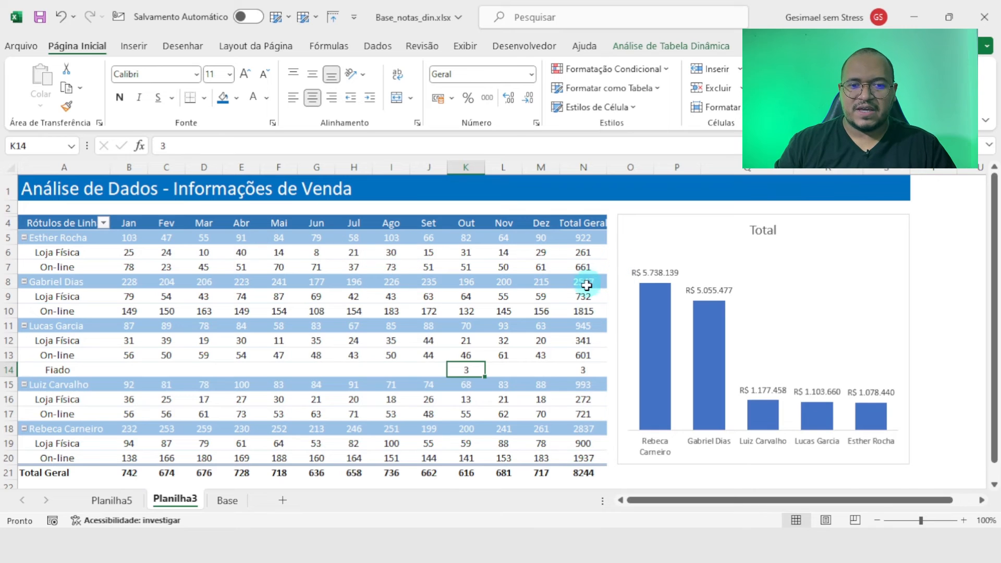
left_click(594, 390)
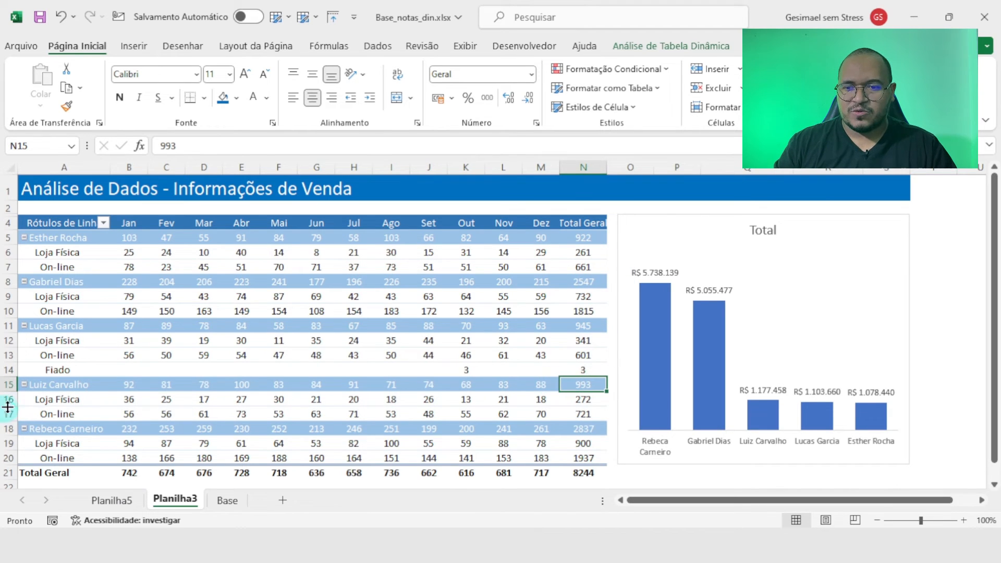
double_click(584, 386)
left_click(239, 293)
scroll(245, 302, "down", 17)
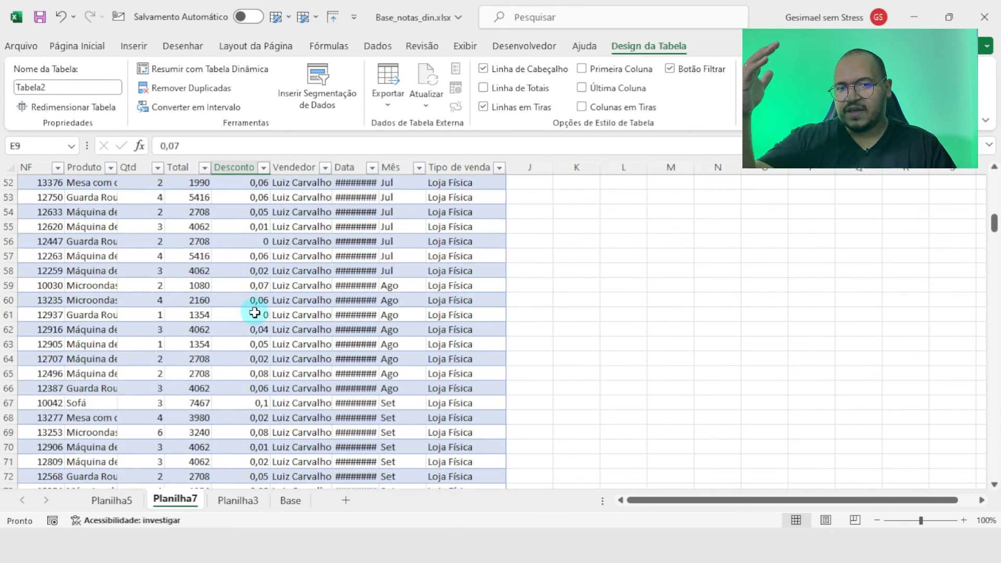
scroll(255, 312, "up", 17)
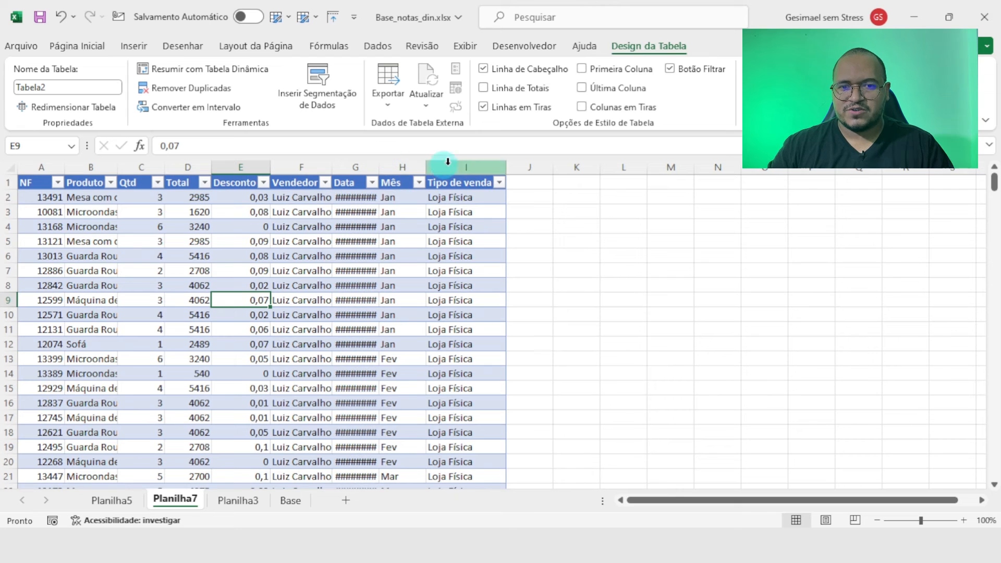
double_click(332, 167)
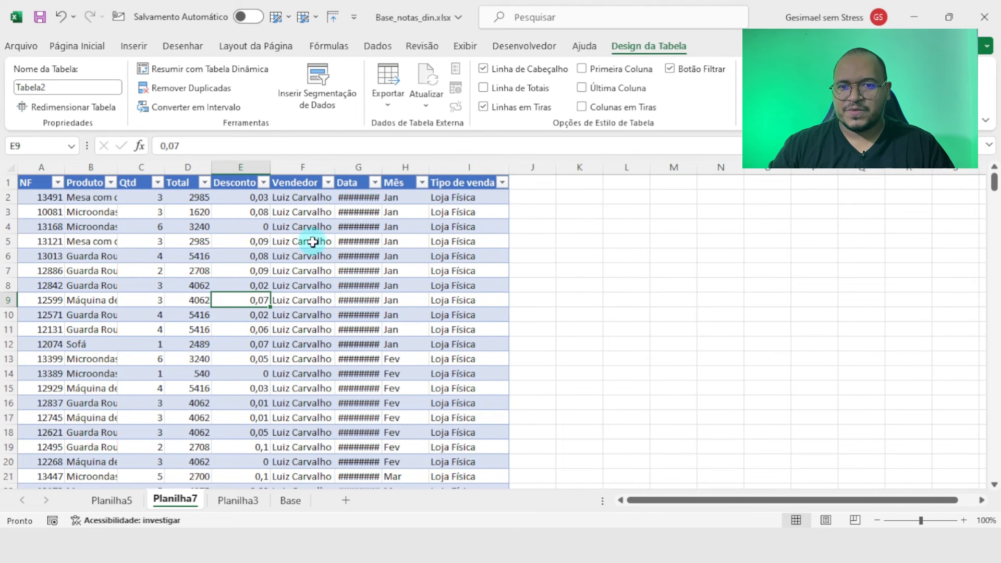
double_click(382, 167)
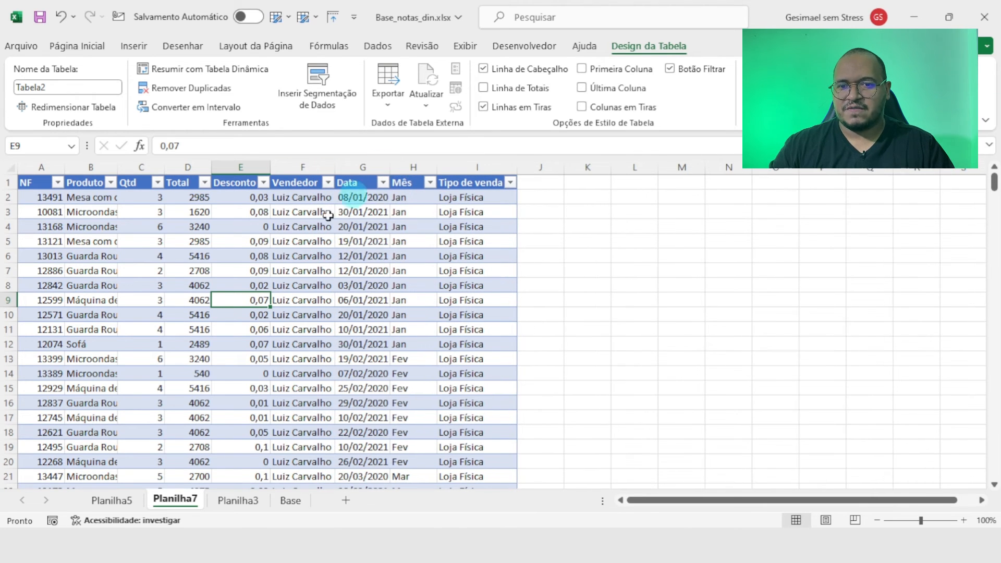
Step: Review the Planilha3 report and the formatted sales table on the Base sheet
left_click(227, 503)
scroll(358, 420, "down", 2)
scroll(357, 420, "up", 2)
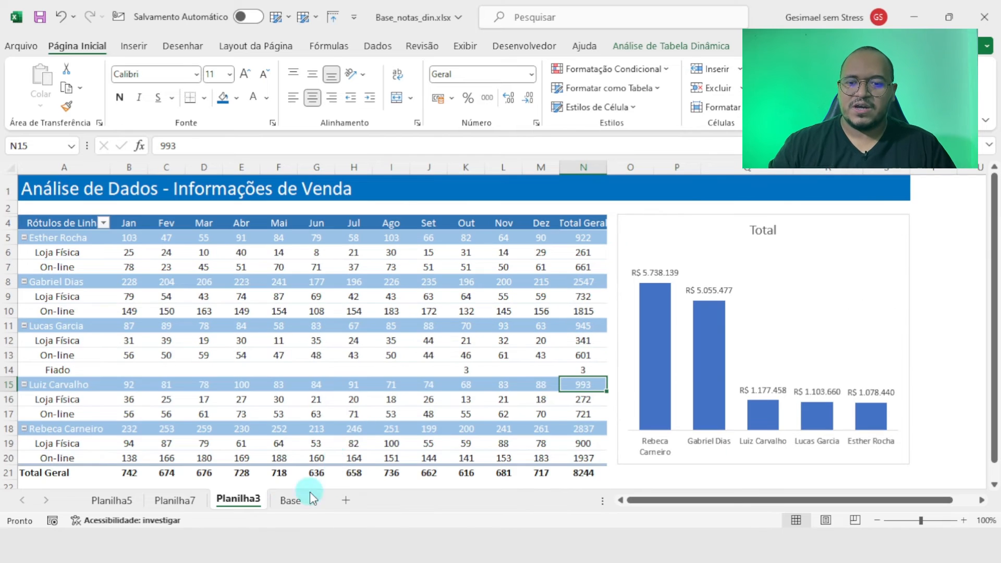
left_click(289, 502)
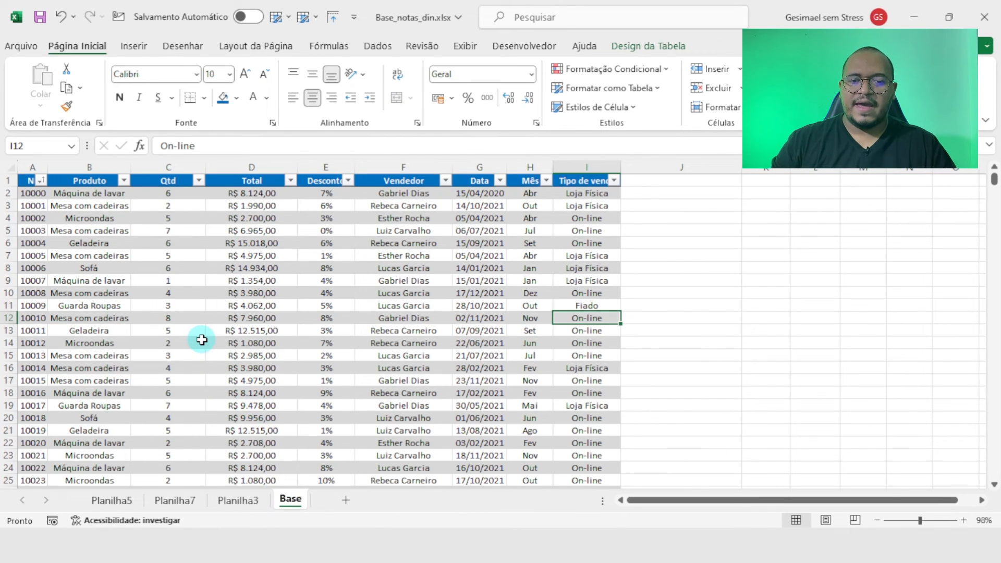
scroll(163, 359, "down", 3)
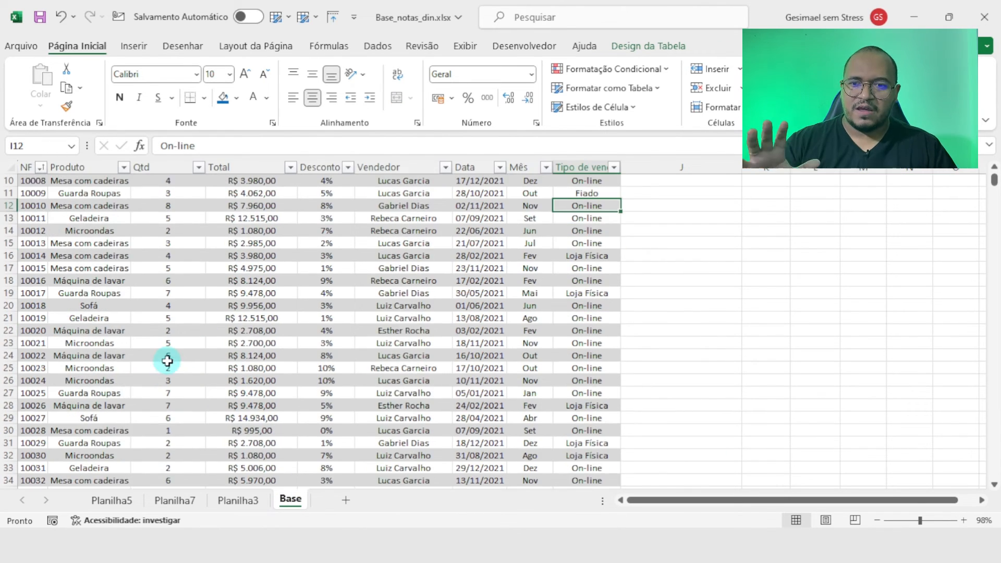
scroll(202, 362, "up", 3)
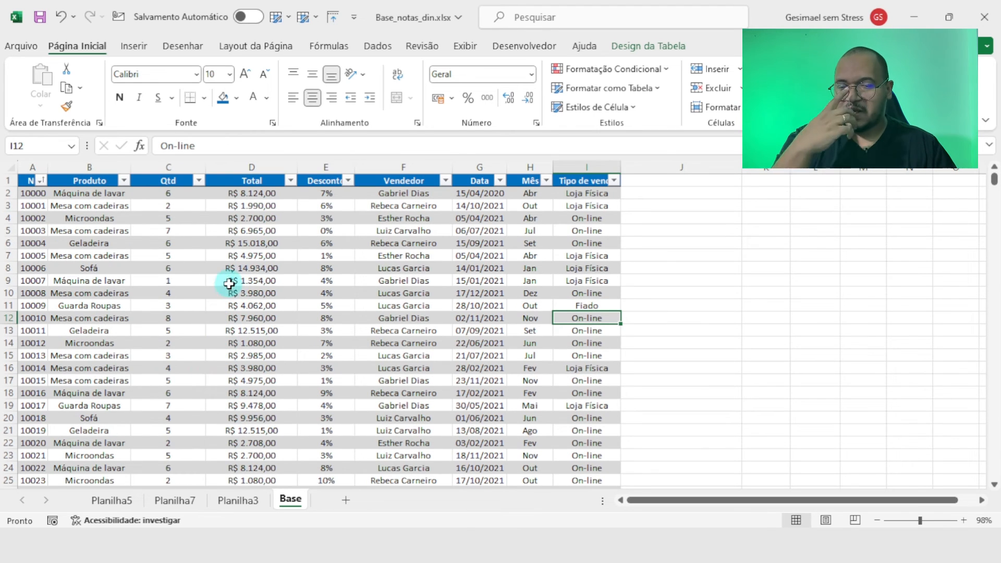
left_click(217, 269)
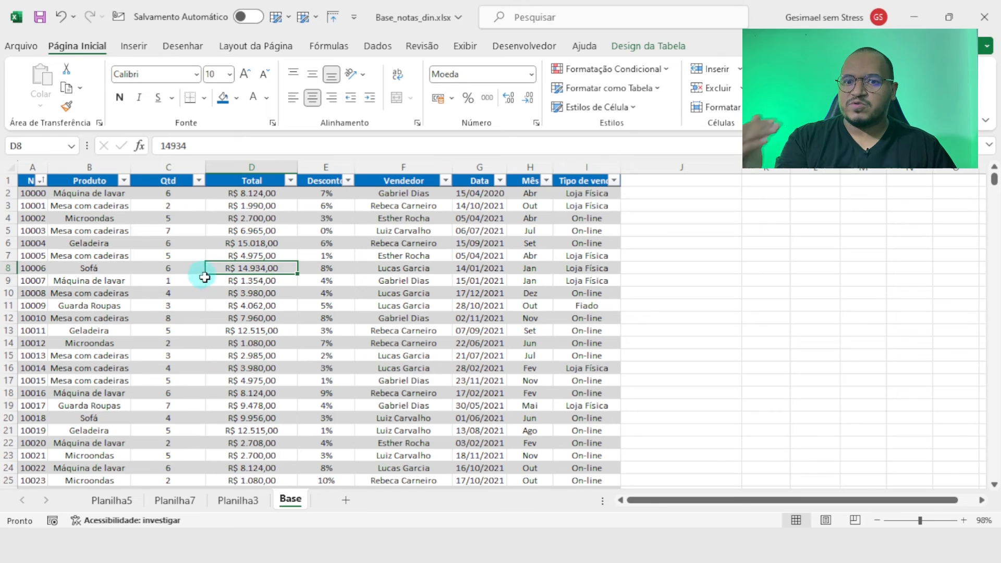
scroll(203, 277, "down", 4)
scroll(198, 284, "up", 4)
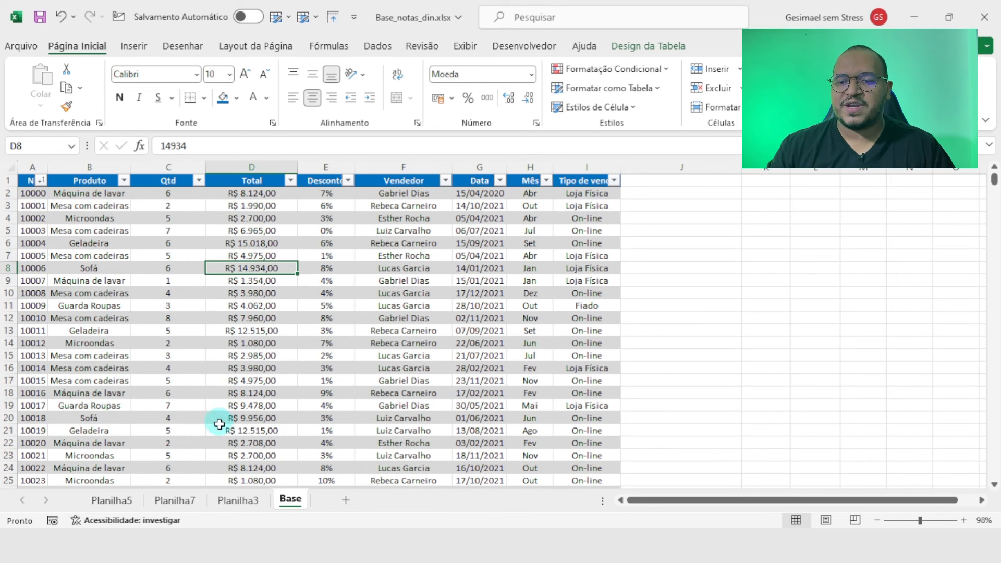
Step: Unhide the Base_sem_formato sheet and select its header cells A1:H1
right_click(284, 500)
left_click(320, 439)
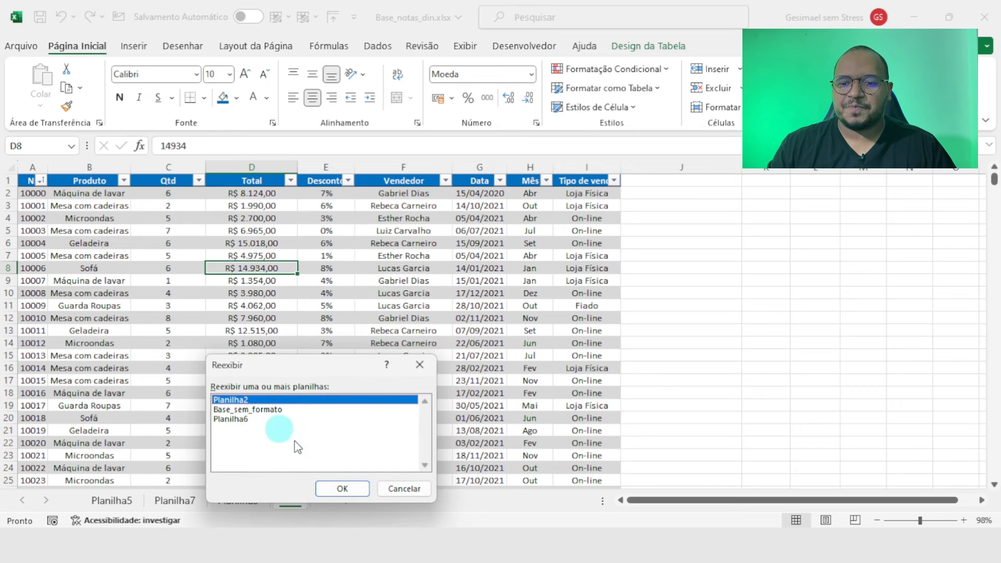
double_click(271, 410)
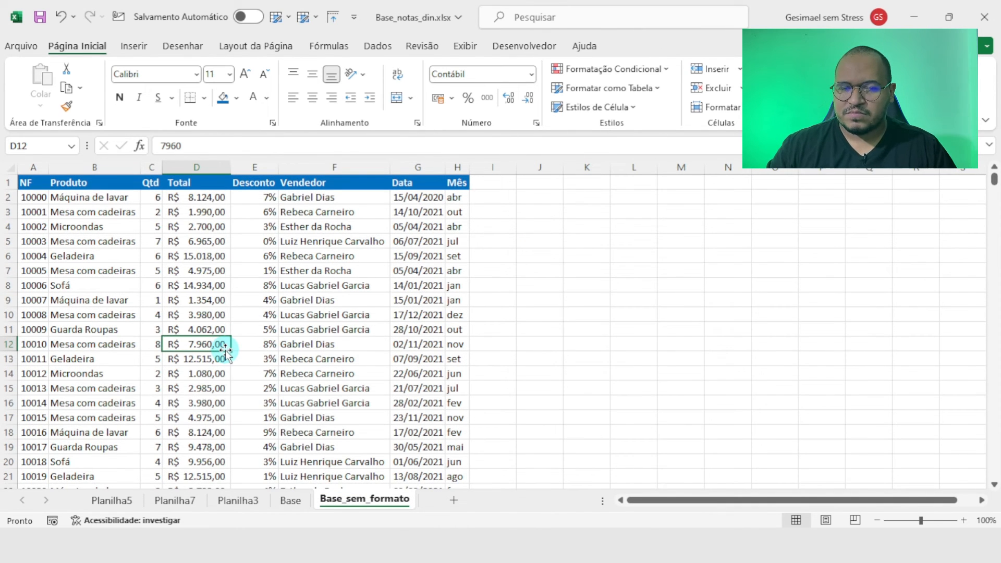
left_click(116, 317)
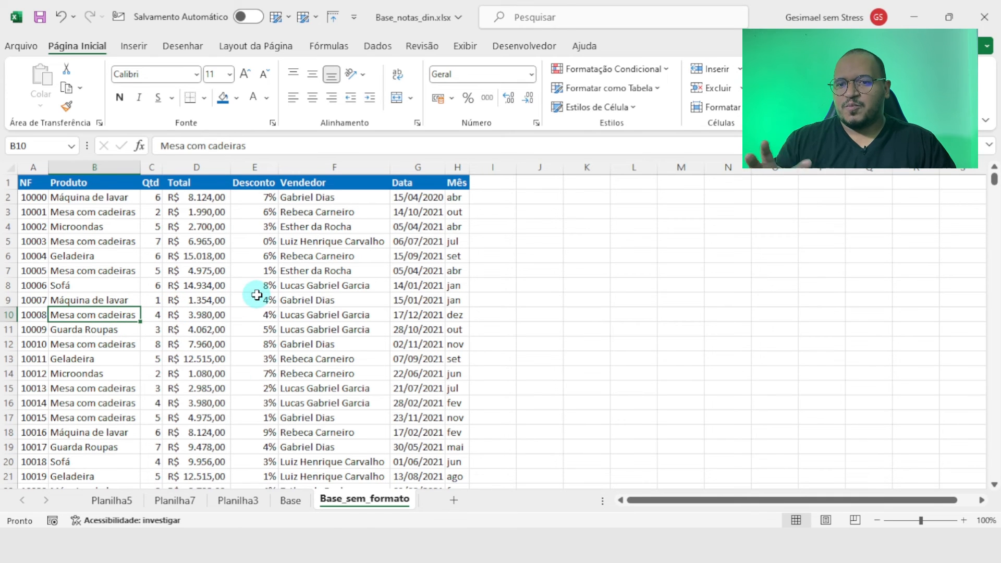
left_click(41, 230)
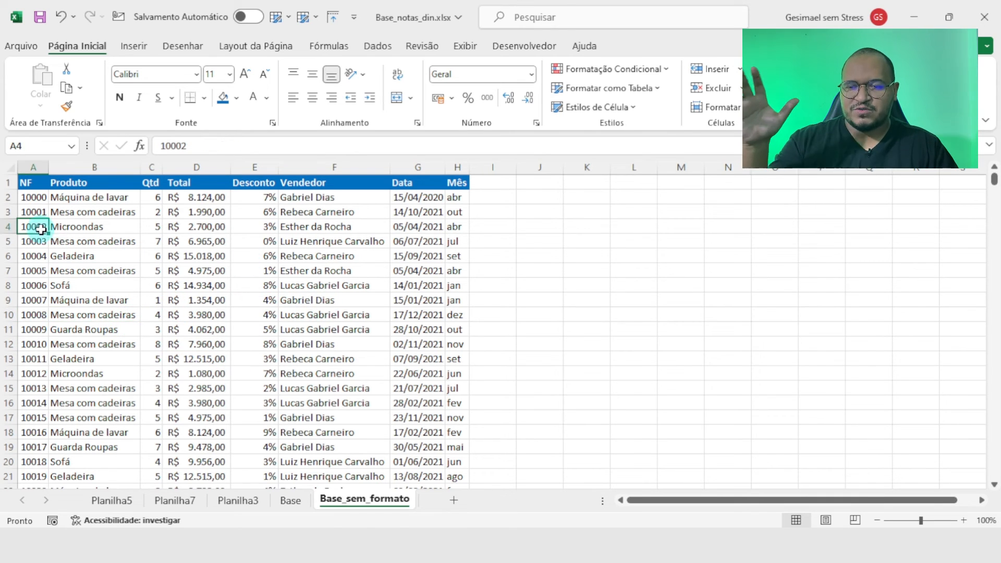
left_click_drag(37, 182, 451, 174)
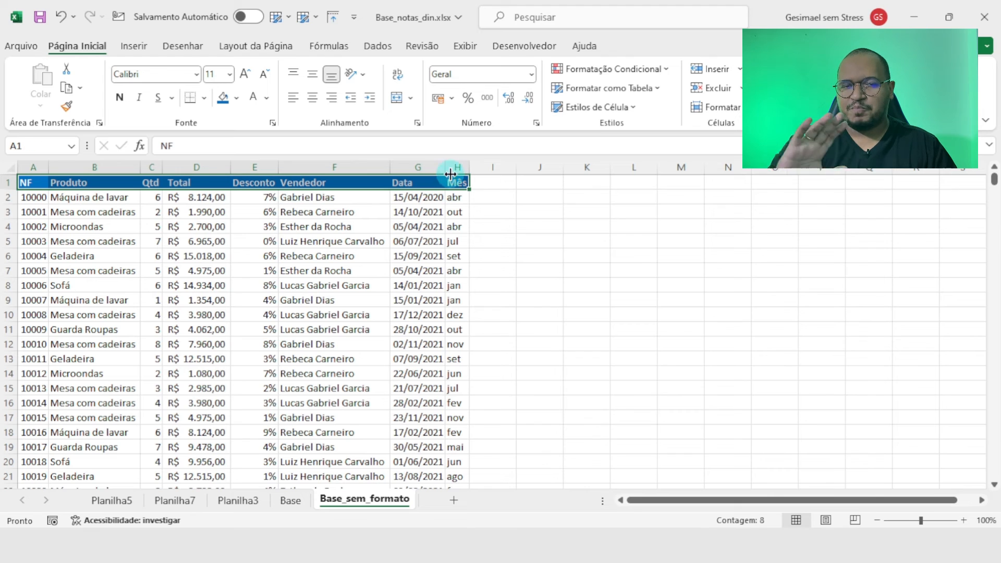
Step: Insert a PivotTable on a new sheet from the range Base_sem_formato!$A$1:$H$3590, checking where the source range ends
left_click(298, 299)
left_click(133, 310)
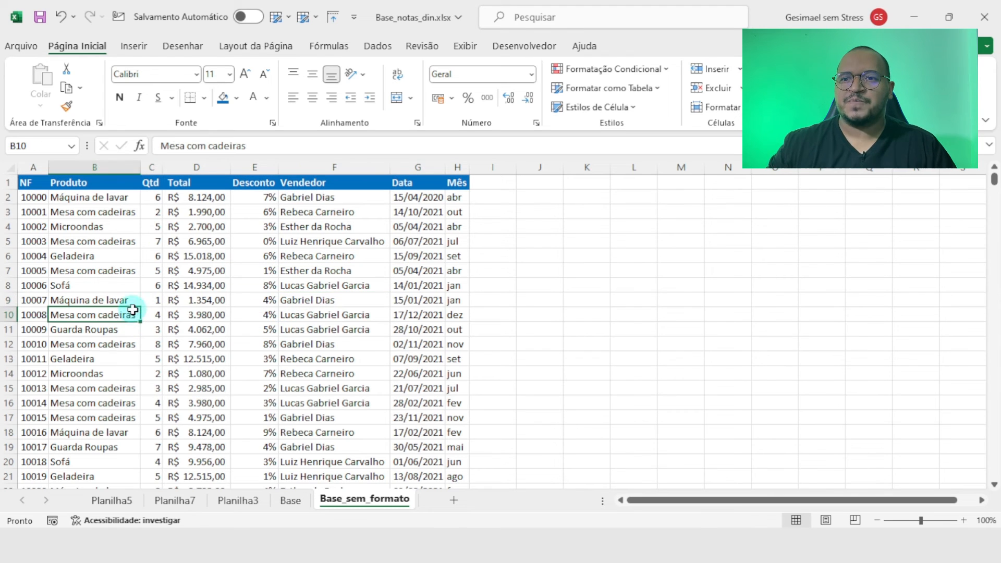
left_click(134, 46)
left_click(35, 78)
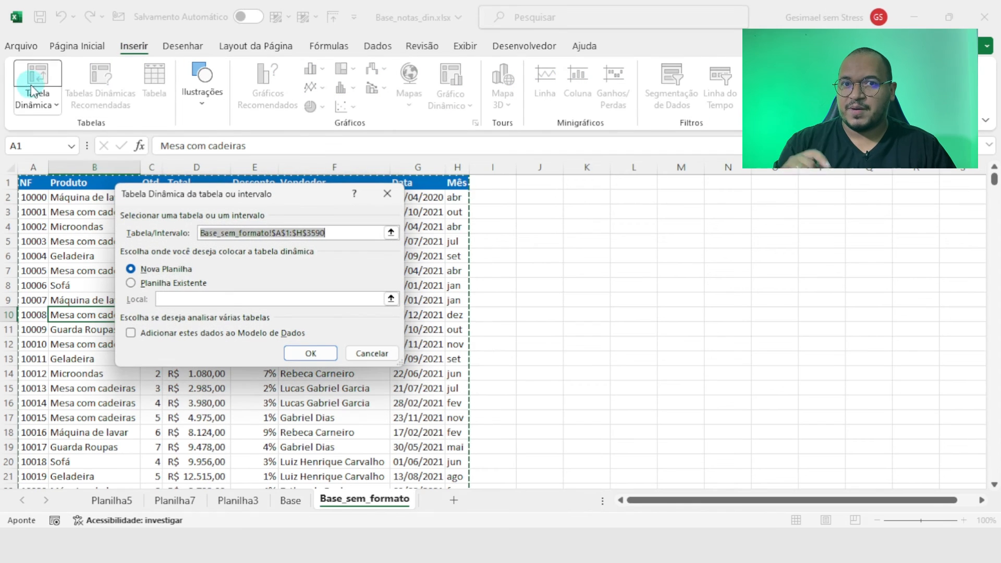
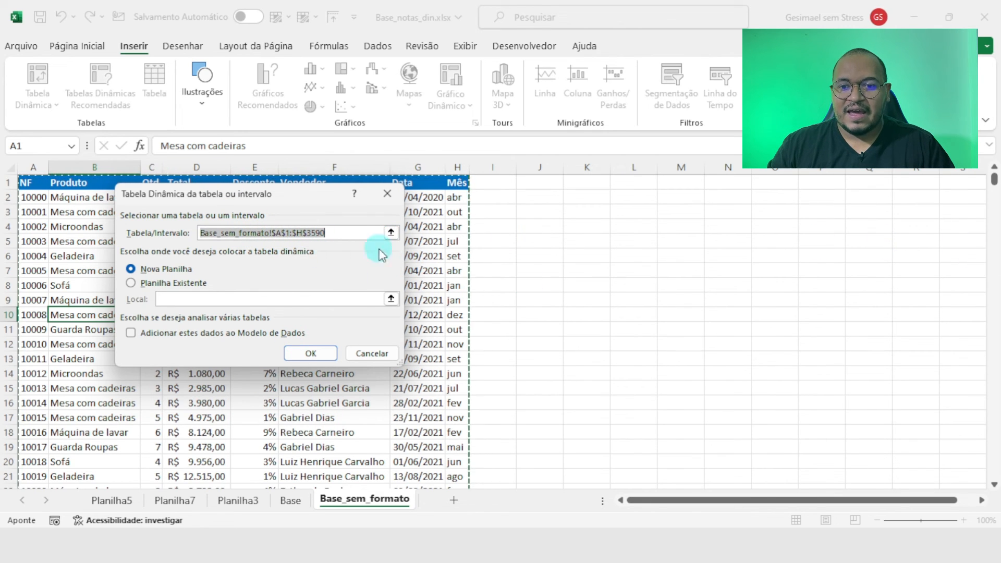
left_click_drag(996, 241, 921, 427)
scroll(357, 391, "down", 20)
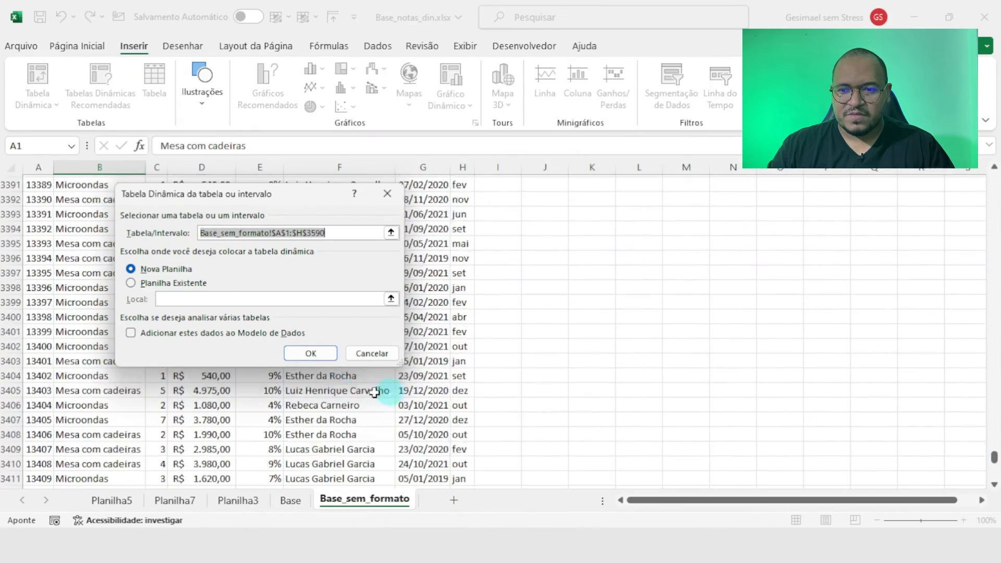
scroll(388, 374, "down", 20)
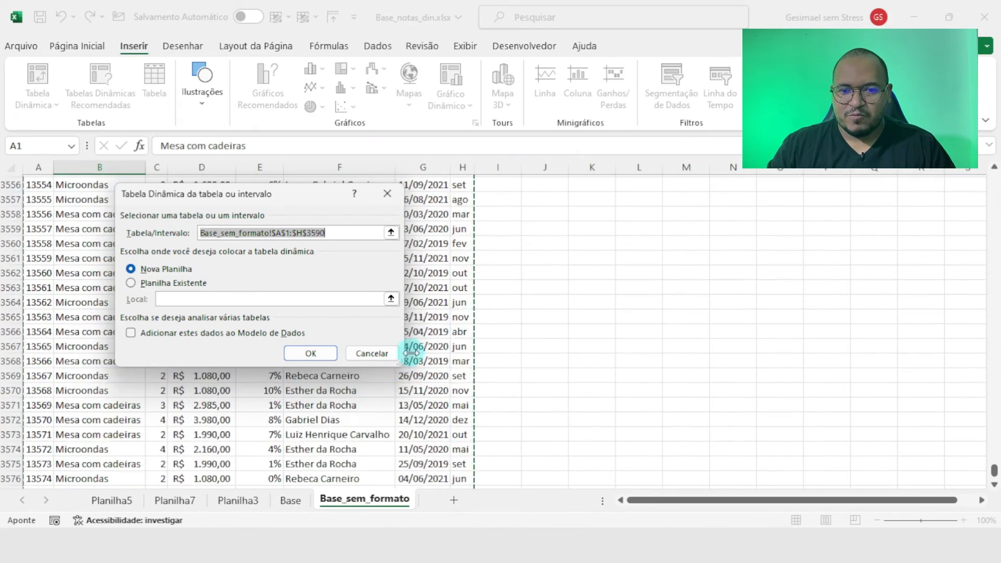
scroll(449, 329, "up", 10)
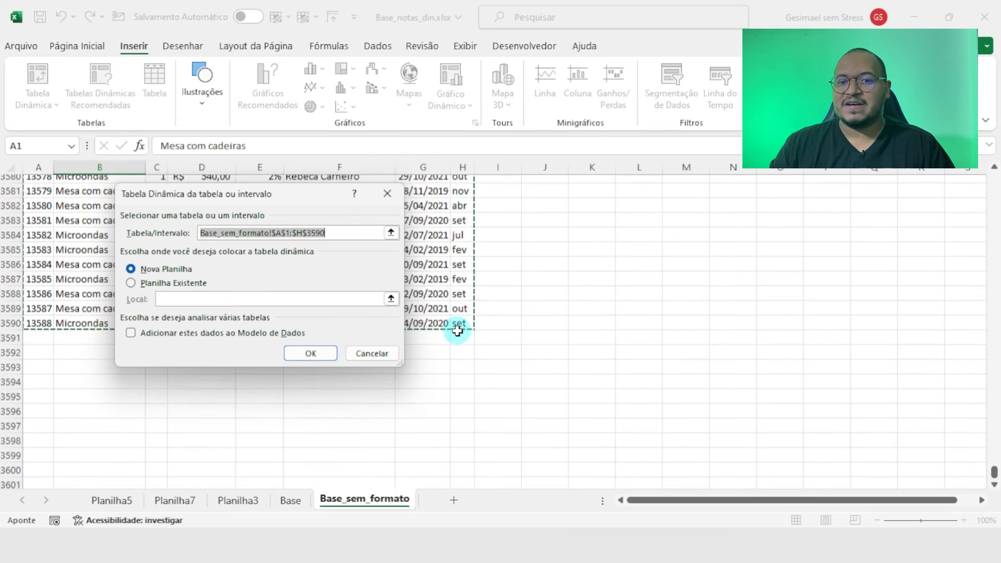
left_click(310, 354)
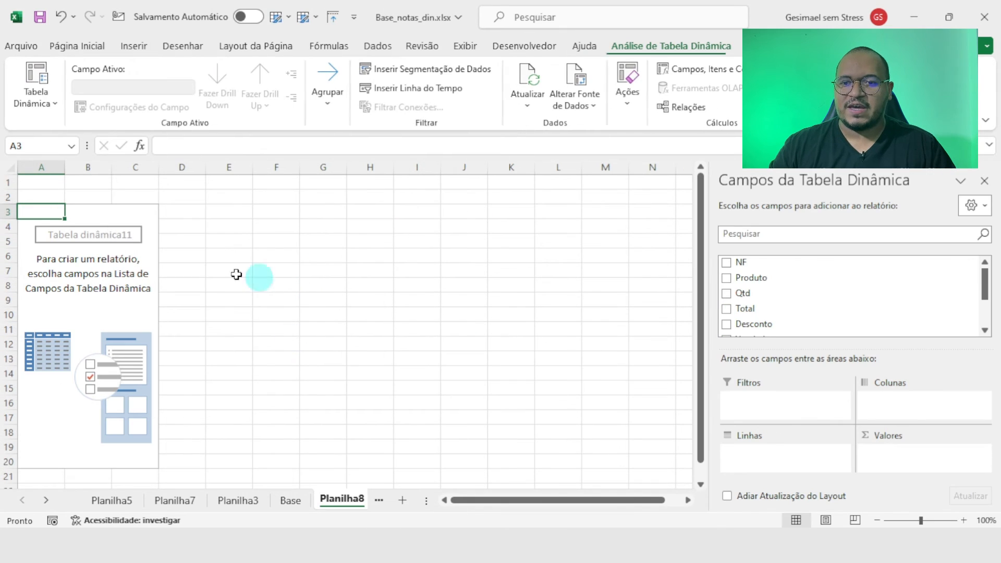
Step: Place Produto in the new PivotTable's rows and sum Qtd as its values
left_click_drag(755, 279, 756, 456)
left_click_drag(755, 300, 907, 461)
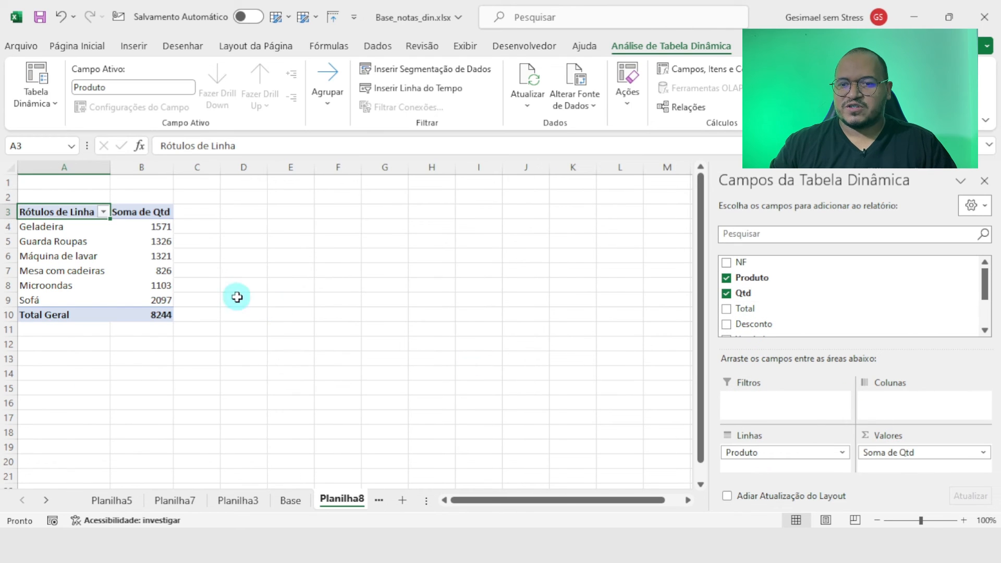
Step: Copy the last record on Base_sem_formato, row 3590, into the empty row 3591
left_click_drag(433, 495, 530, 496)
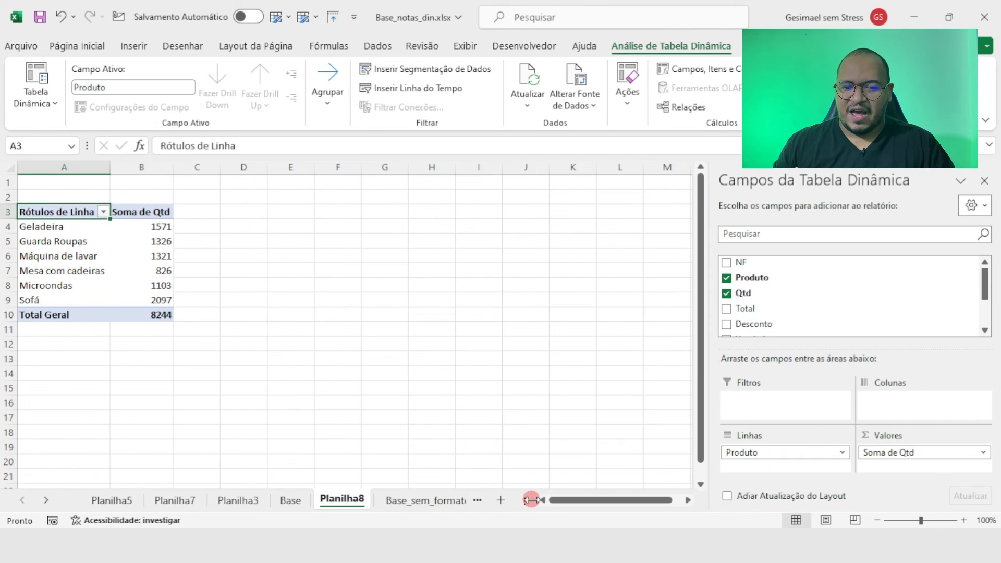
left_click(409, 500)
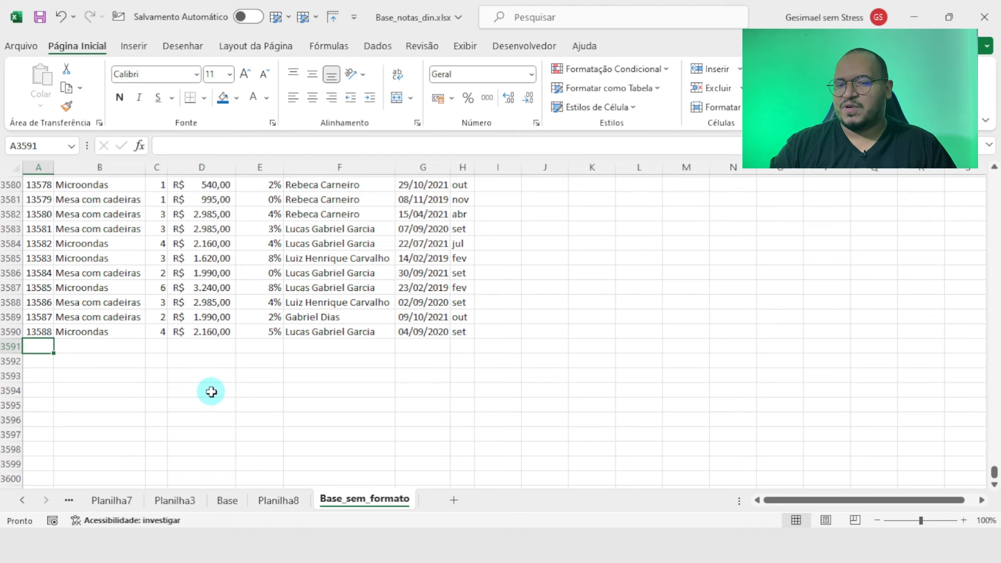
left_click_drag(44, 333, 465, 328)
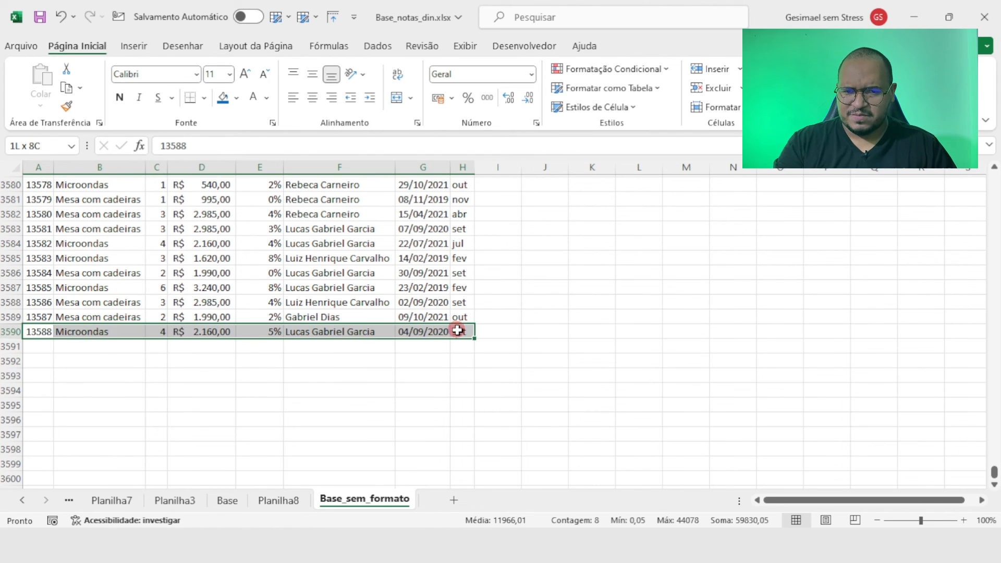
key("ctrl+c")
left_click(50, 346)
key("ctrl+v")
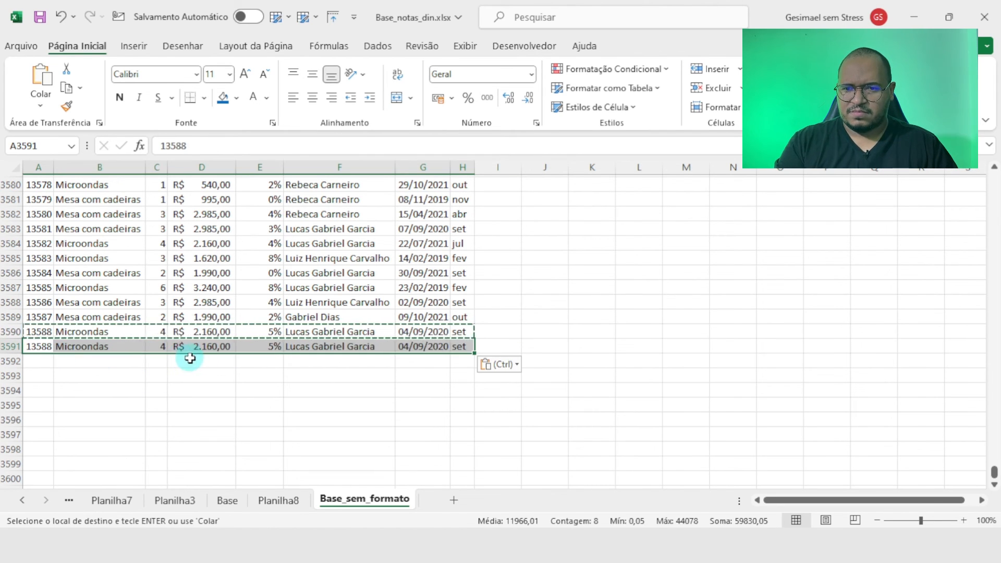
left_click(197, 360)
Step: Set the quantity of the duplicated record in C3591 of Base_sem_formato to 10000
left_click(279, 500)
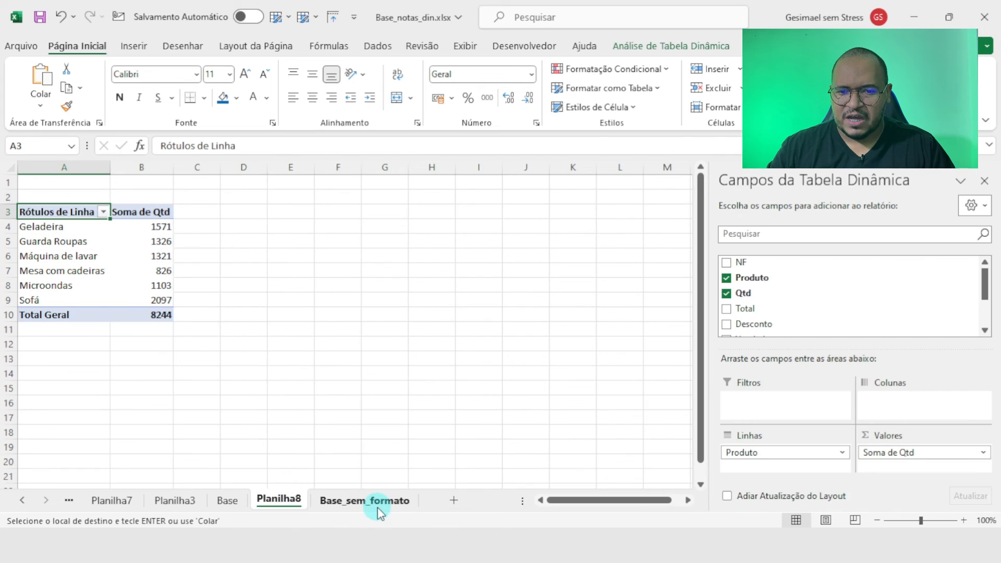
left_click(378, 509)
left_click(154, 346)
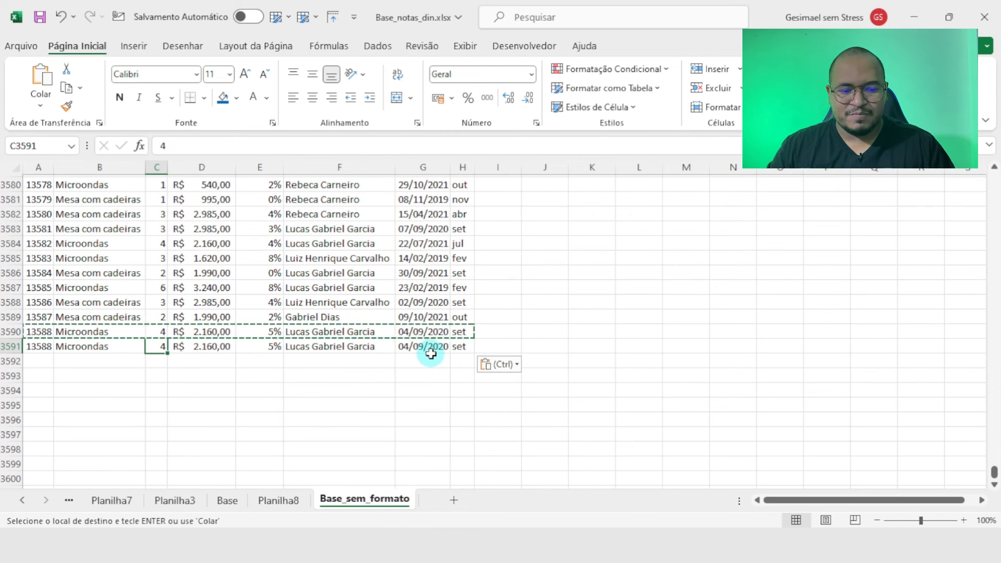
type("10000")
key("Return")
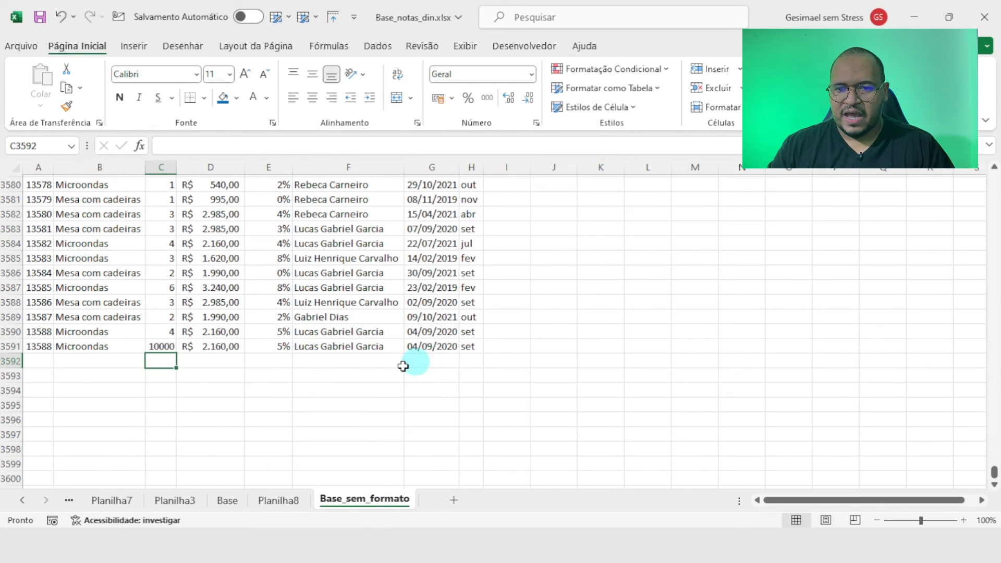
Step: Refresh all data on Planilha8 and compare the Microondas quantity with the record added to Base_sem_formato
left_click(278, 500)
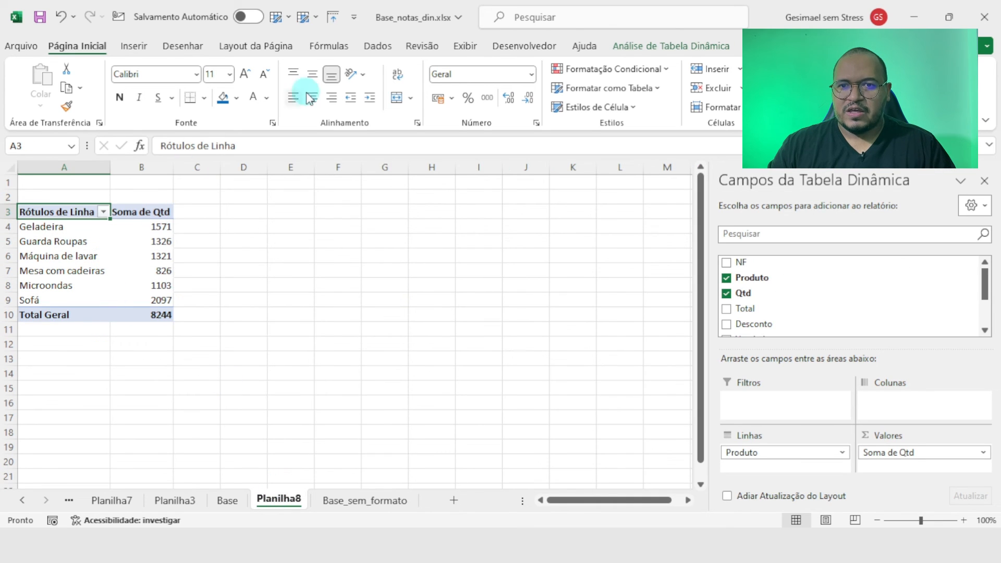
left_click(377, 46)
left_click(137, 83)
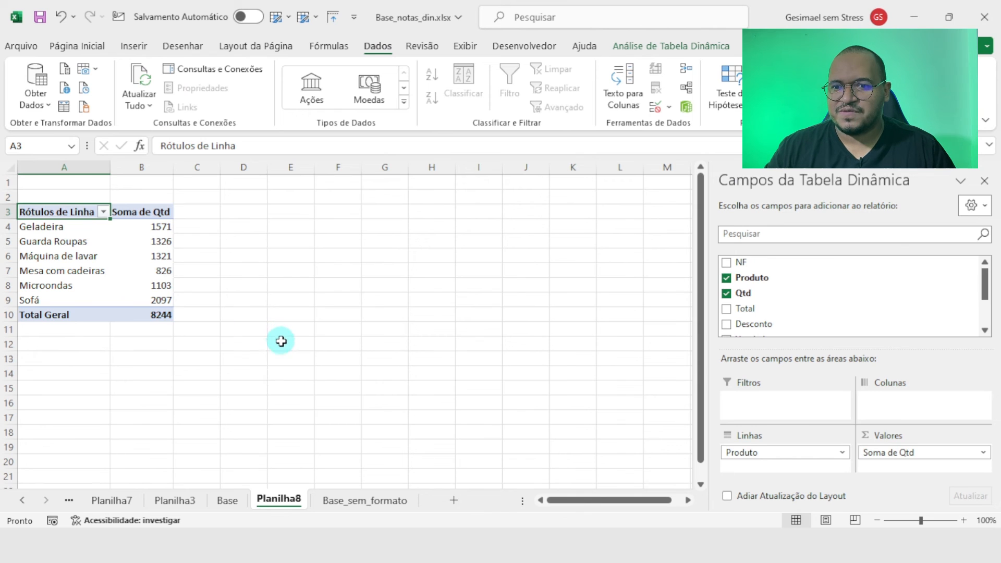
left_click(135, 287)
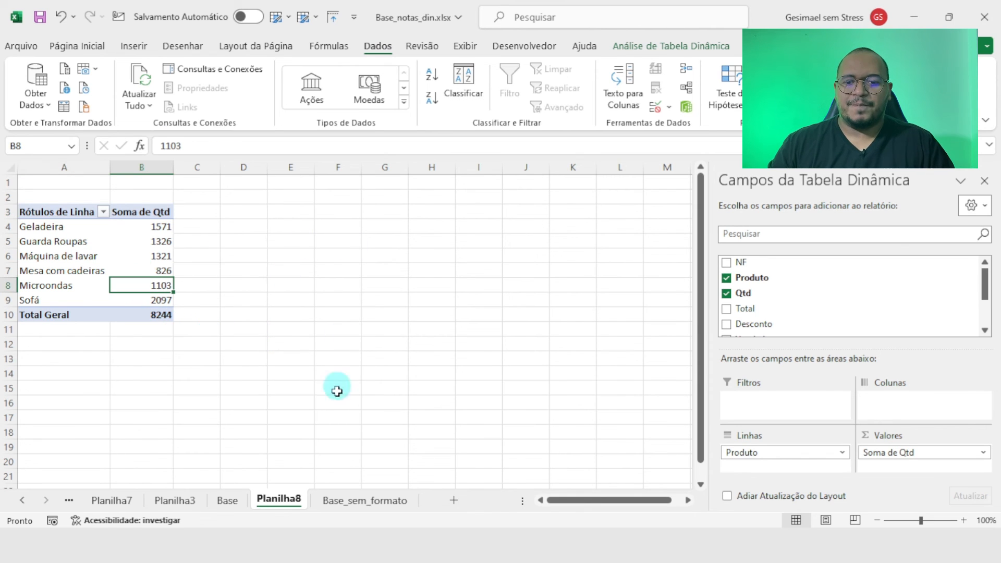
left_click(360, 500)
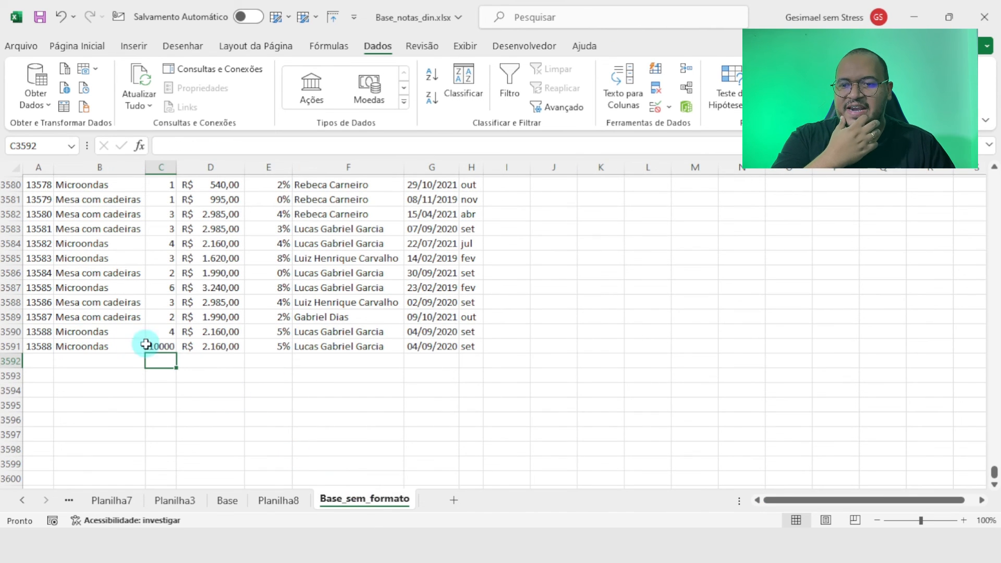
left_click(293, 501)
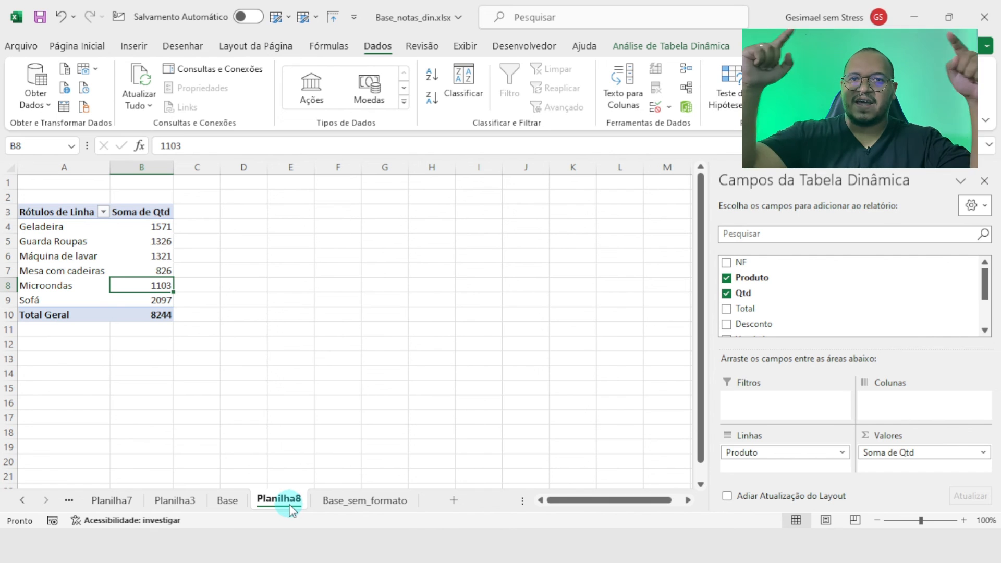
Step: Convert the sales data range on the Base_sem_formato sheet into an Excel table
left_click(351, 503)
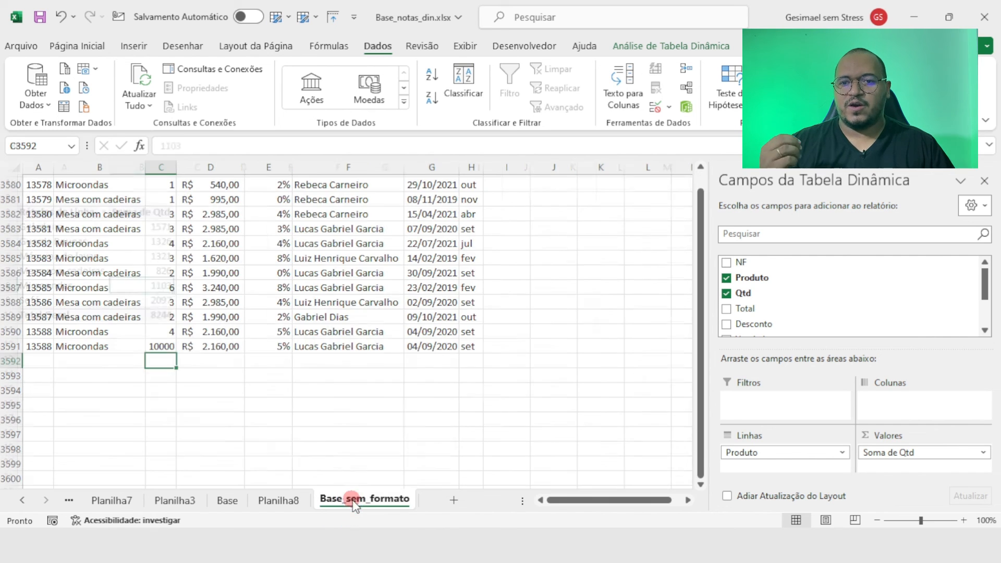
scroll(771, 469, "up", 6)
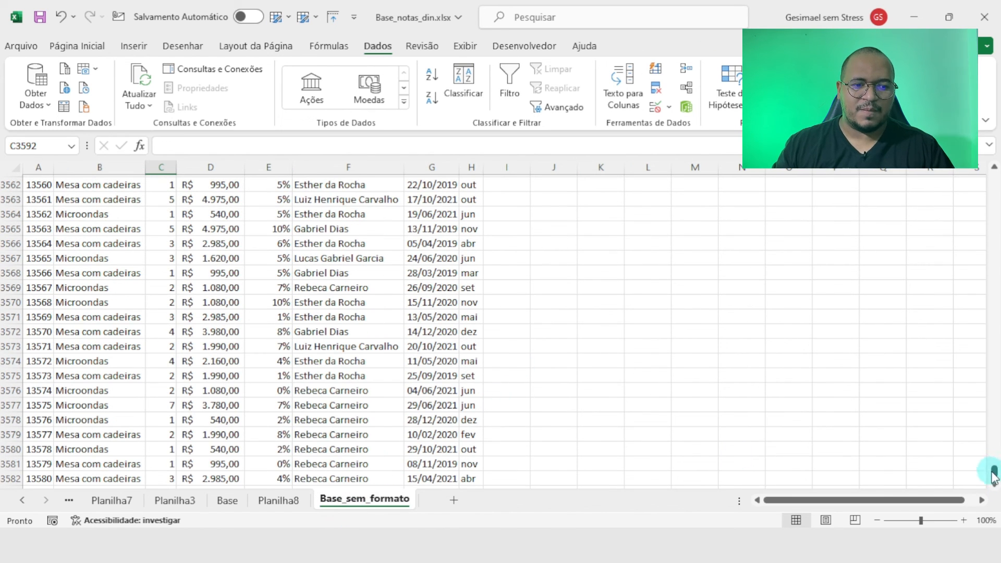
left_click_drag(993, 476, 739, 247)
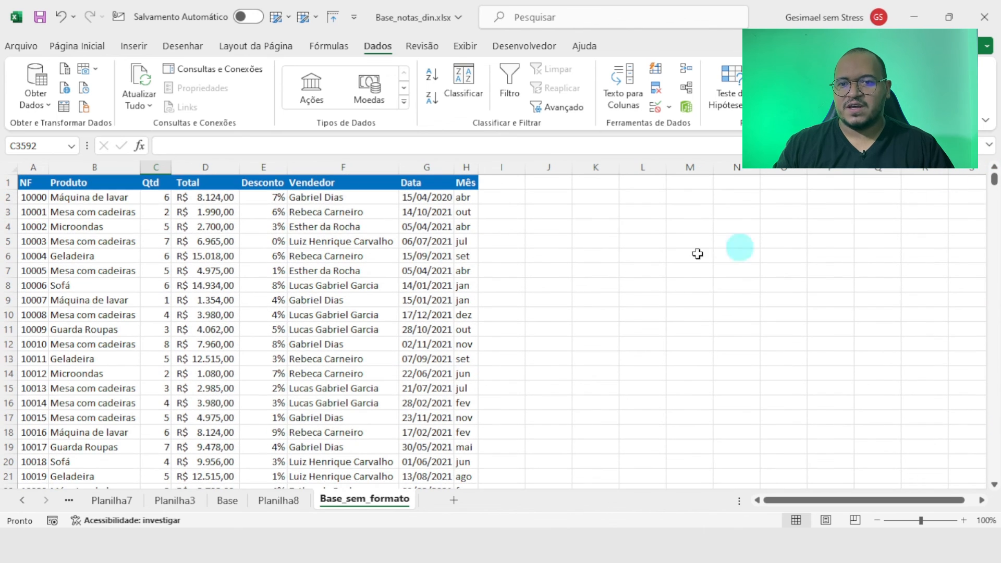
left_click(193, 231)
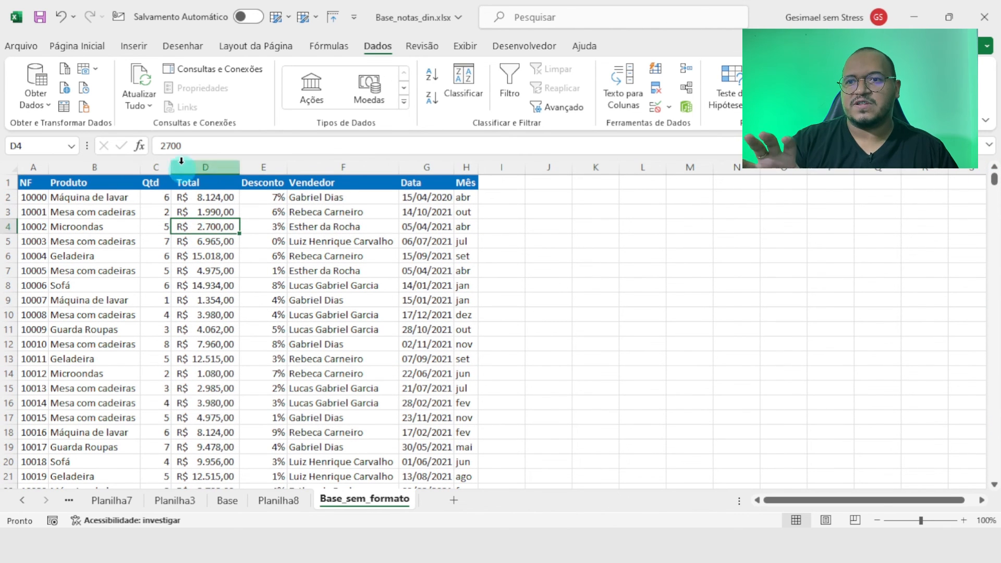
left_click(134, 46)
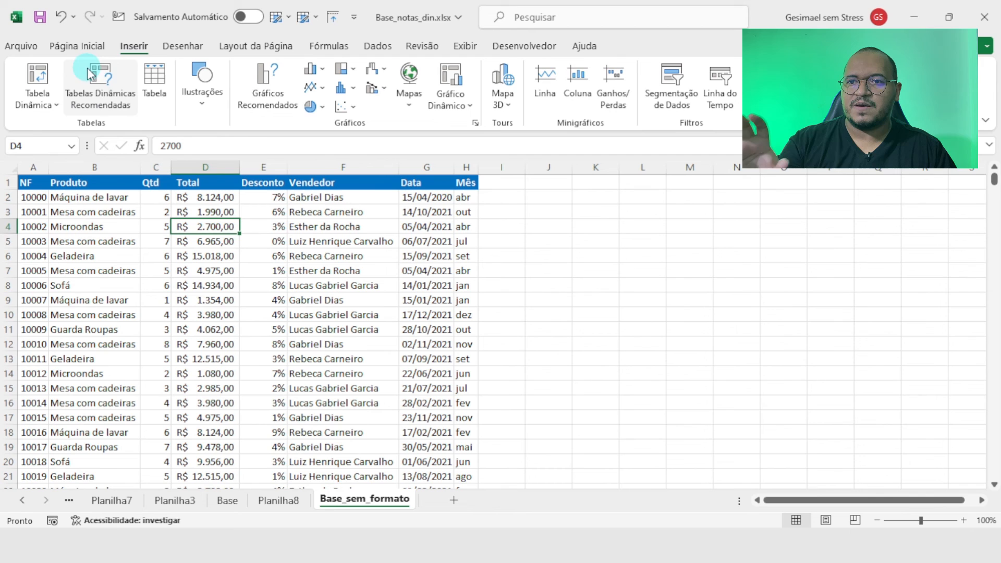
left_click(155, 83)
left_click(251, 308)
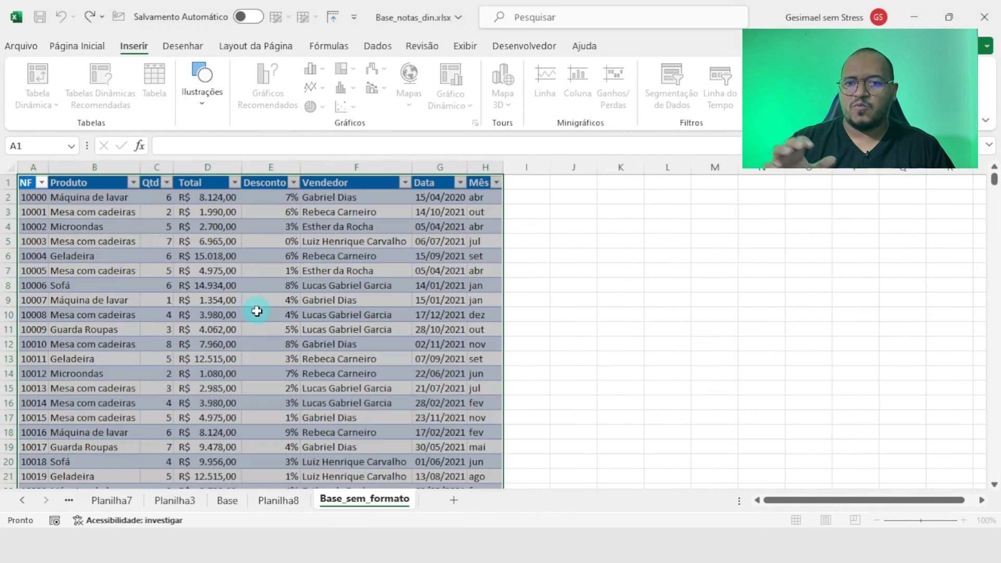
left_click(266, 286)
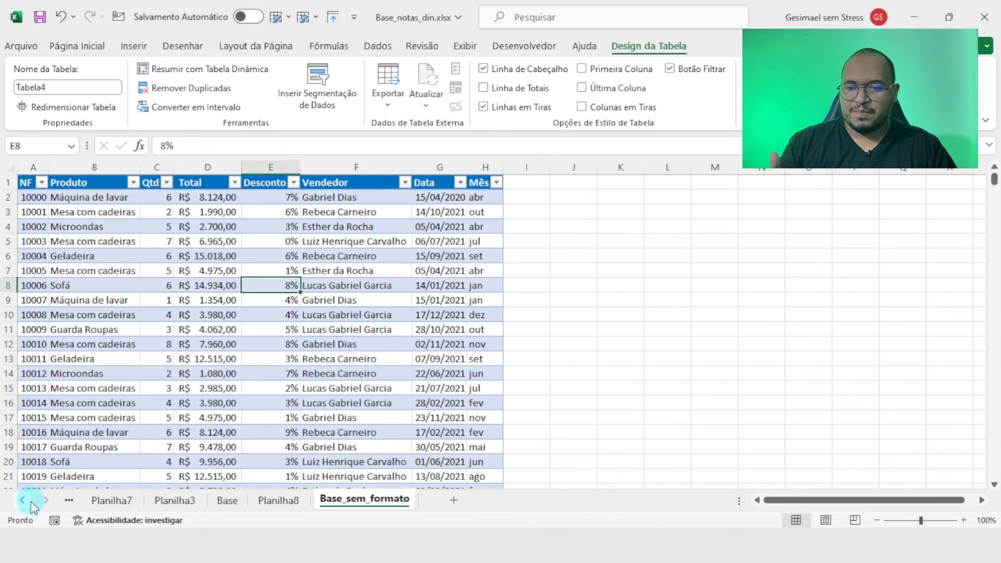
Step: Duplicate the last record of the base_notas table on the Base sheet into row 3591
left_click(214, 509)
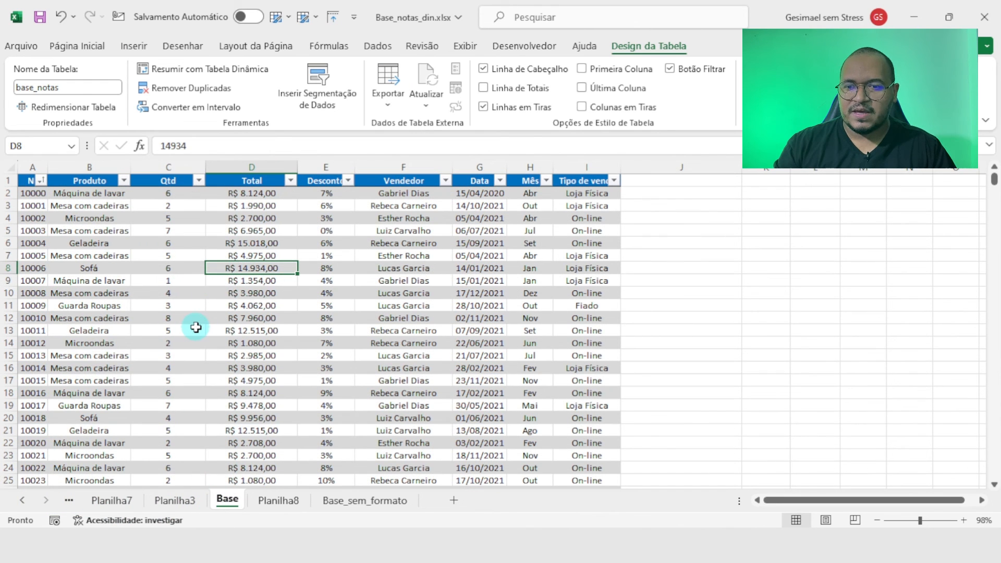
key("ctrl+Left")
key("ctrl+Down")
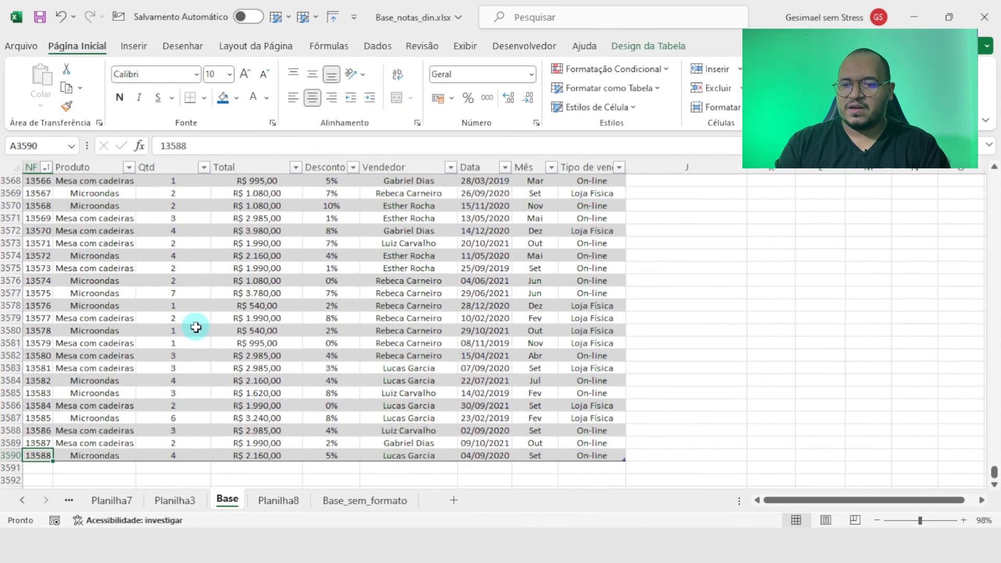
key("ctrl+shift+Right")
key("ctrl+c")
key("Down")
key("ctrl+v")
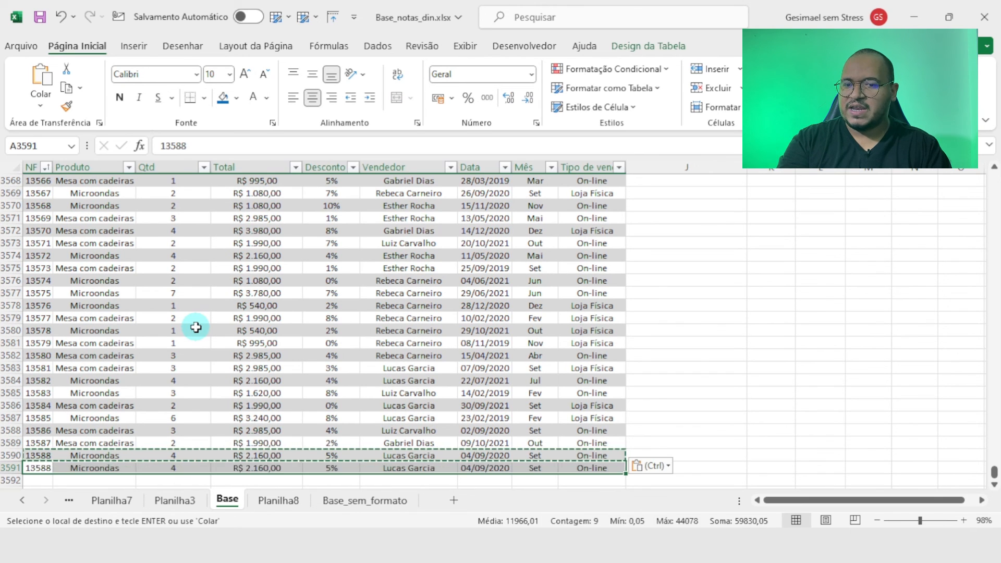
Step: Set the Qtd of the duplicated record in C3591 of the Base sheet to 10000
key("Down")
key("Up")
key("Right")
key("Right")
type("10")
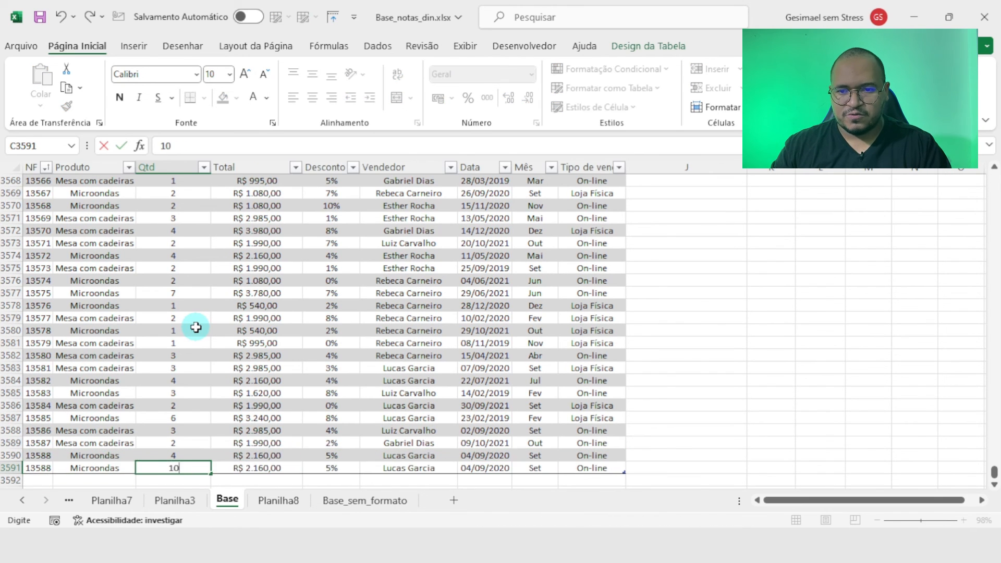
key("Return")
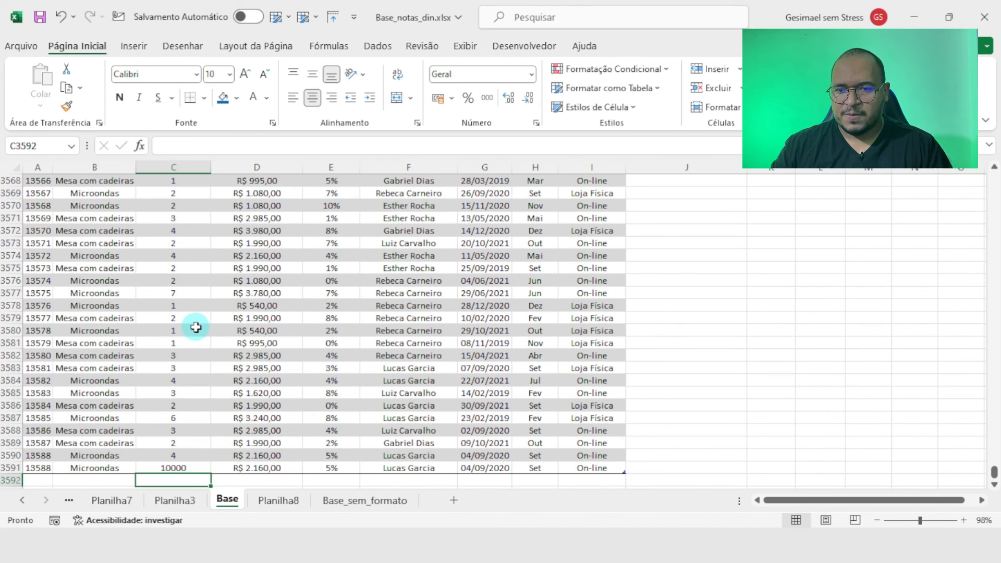
Step: Refresh all data on the Planilha3 report to include the record added to Base
left_click(21, 504)
left_click(215, 507)
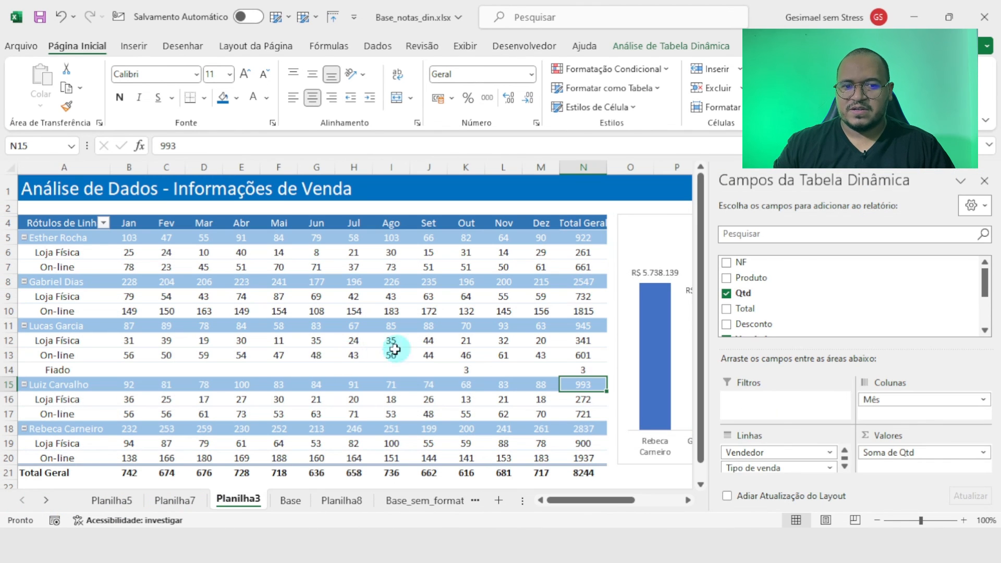
left_click(390, 47)
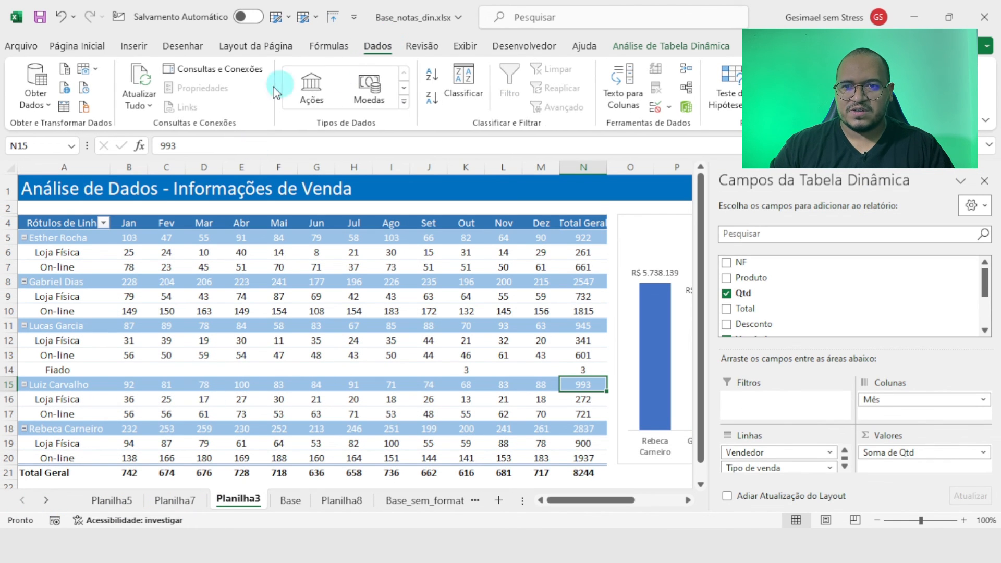
left_click(143, 81)
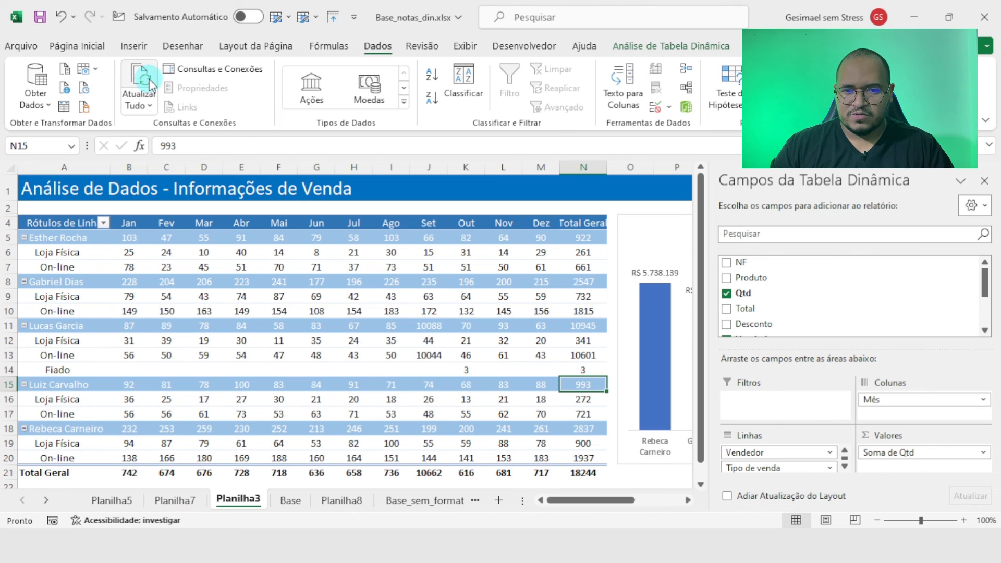
Step: Undo the last refresh and refresh all data again, comparing the September On-line quantity in J13
left_click(429, 356)
key("ctrl+z")
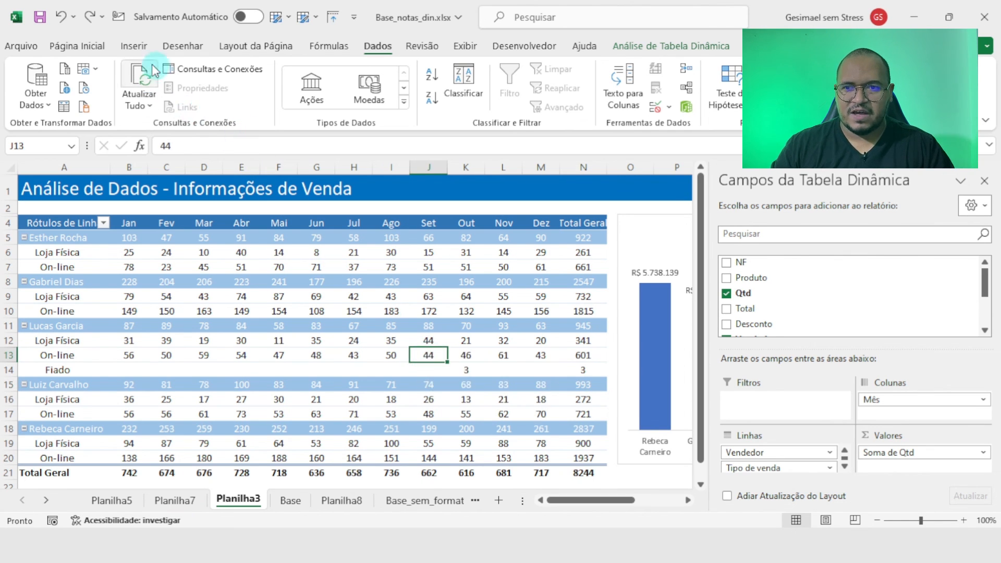
left_click(140, 75)
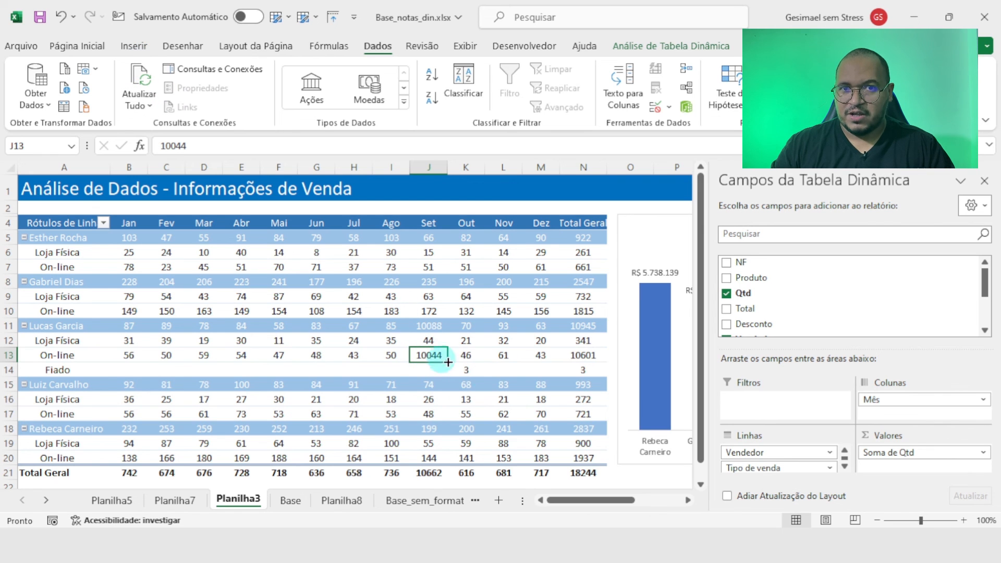
mouse_move(574, 399)
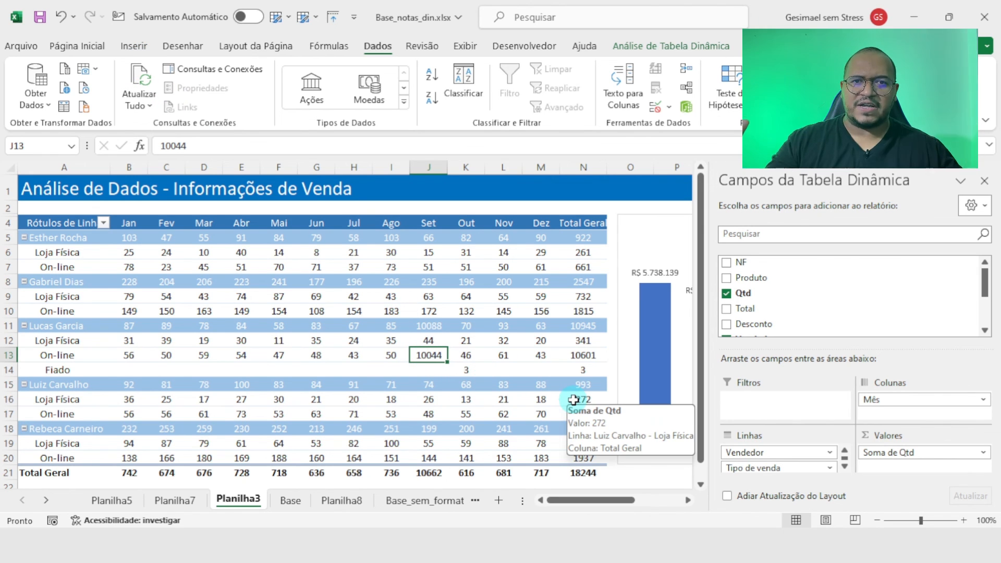